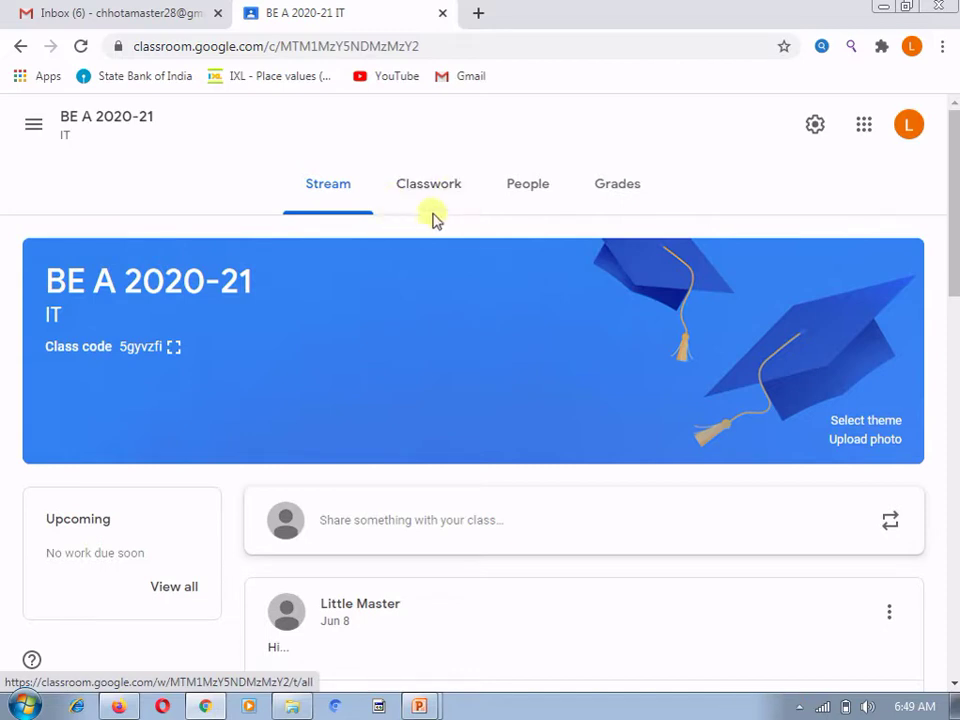
Step: Open the Classwork page of the BE A 2020-21 class and view the item types available for creation
left_click(436, 186)
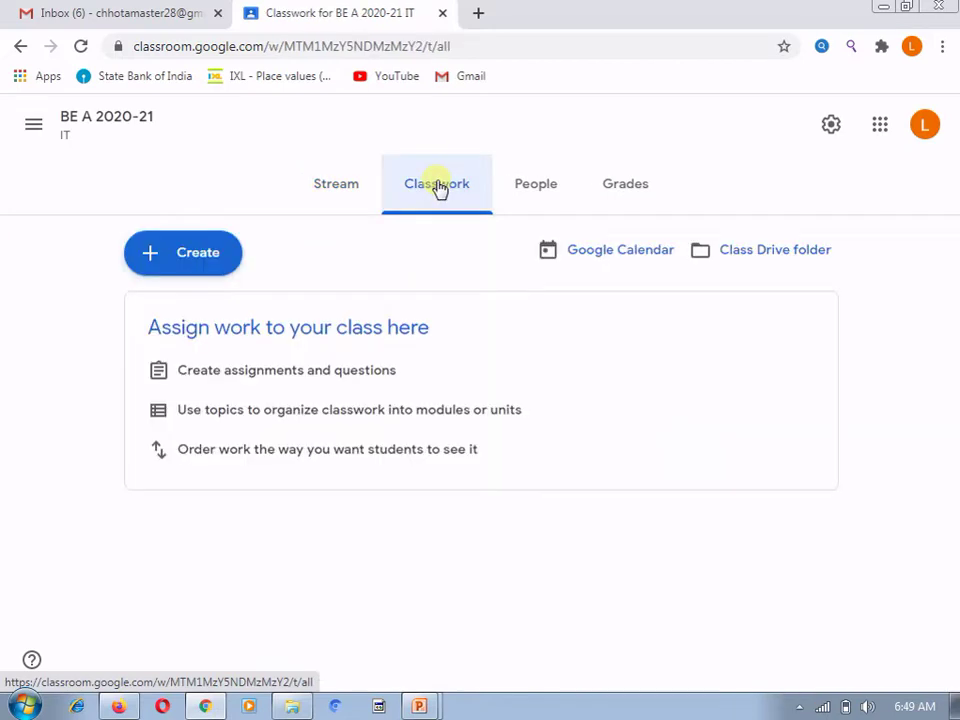
left_click(190, 256)
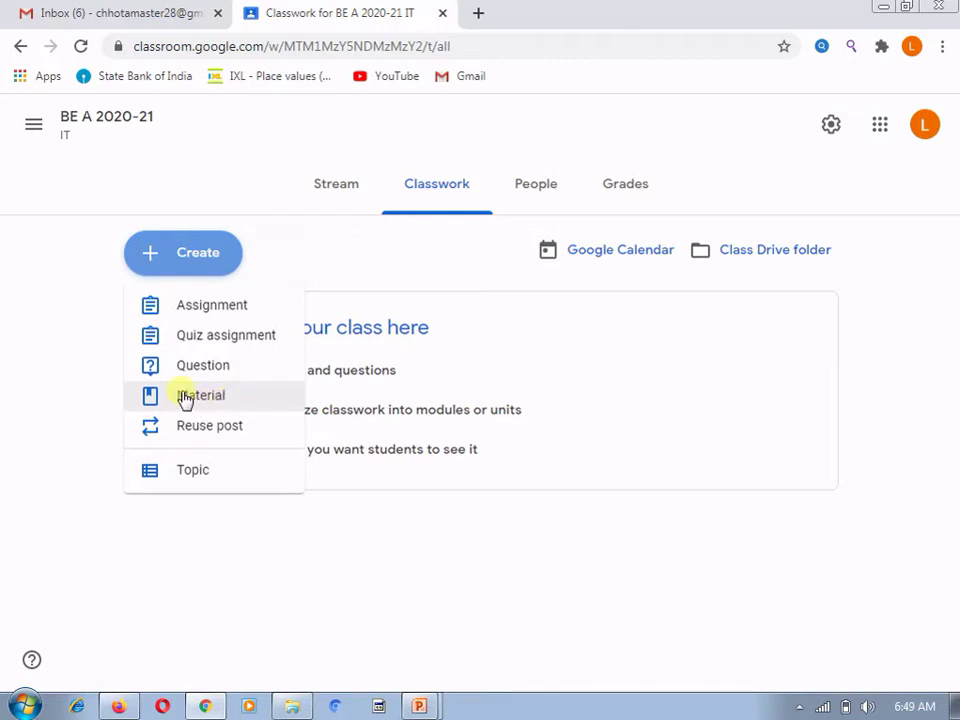
left_click(336, 559)
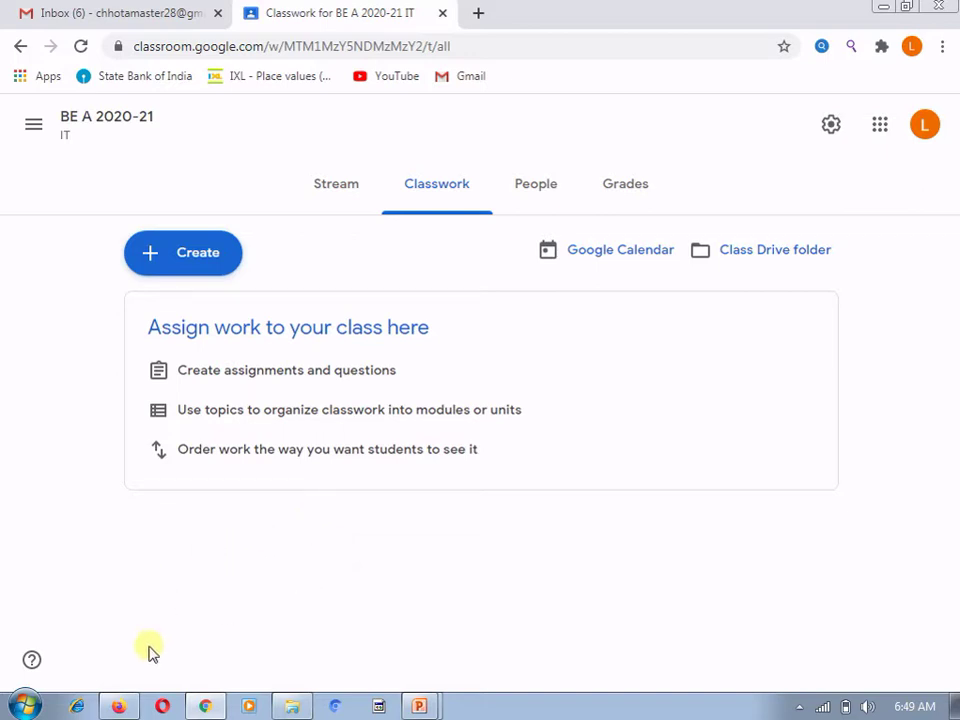
Step: Switch to Firefox to check the student's Classwork page and assigned work, and return to the teacher's class in Chrome
left_click(115, 708)
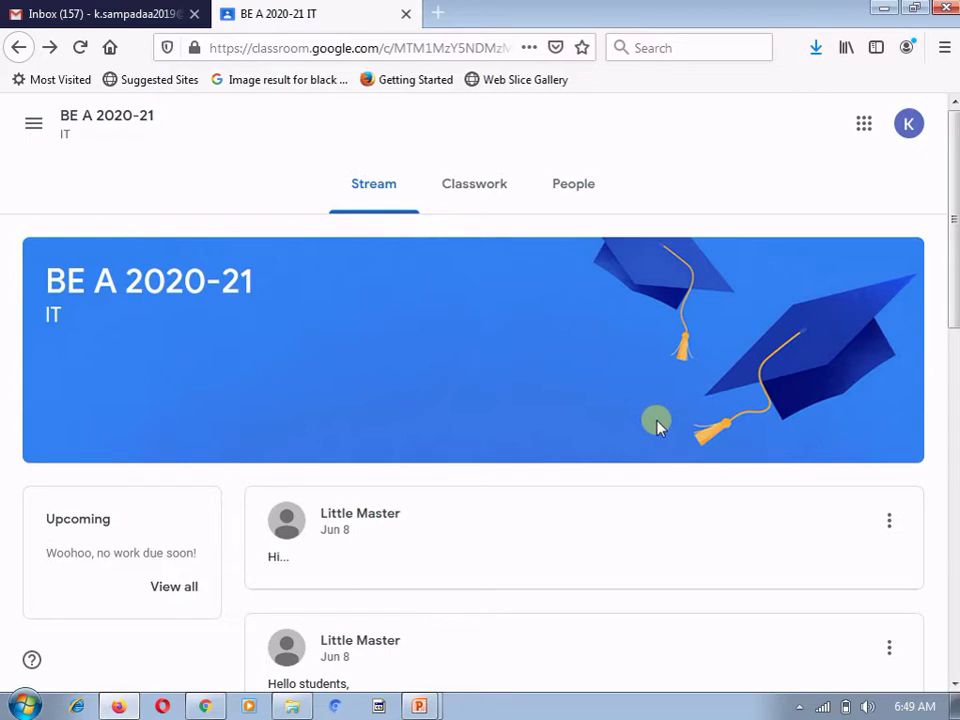
left_click(475, 186)
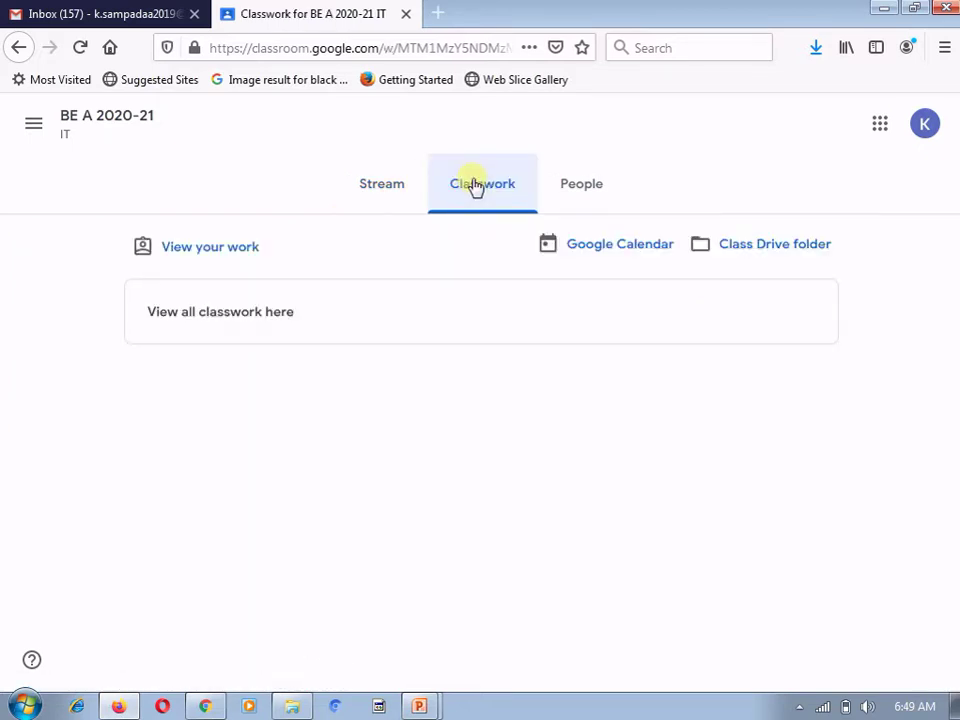
left_click(213, 262)
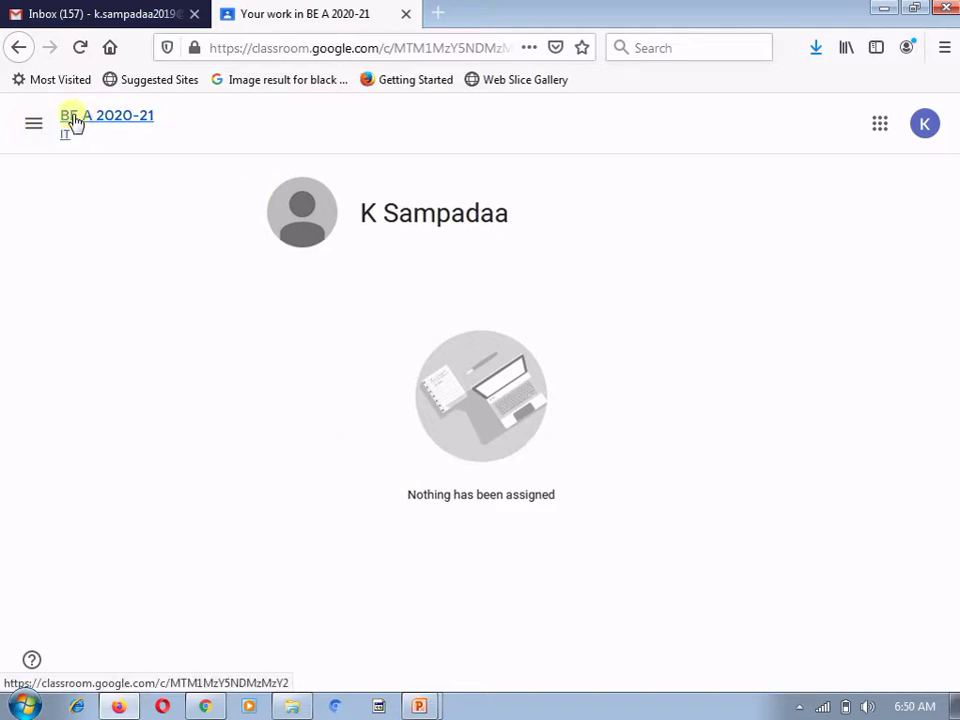
left_click(18, 47)
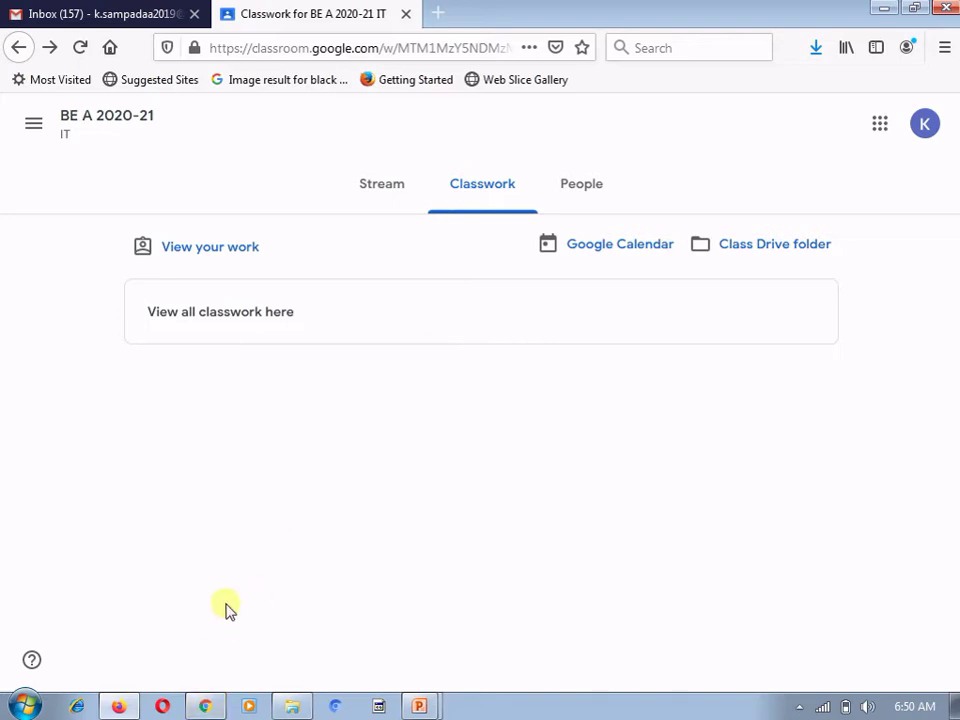
left_click(205, 706)
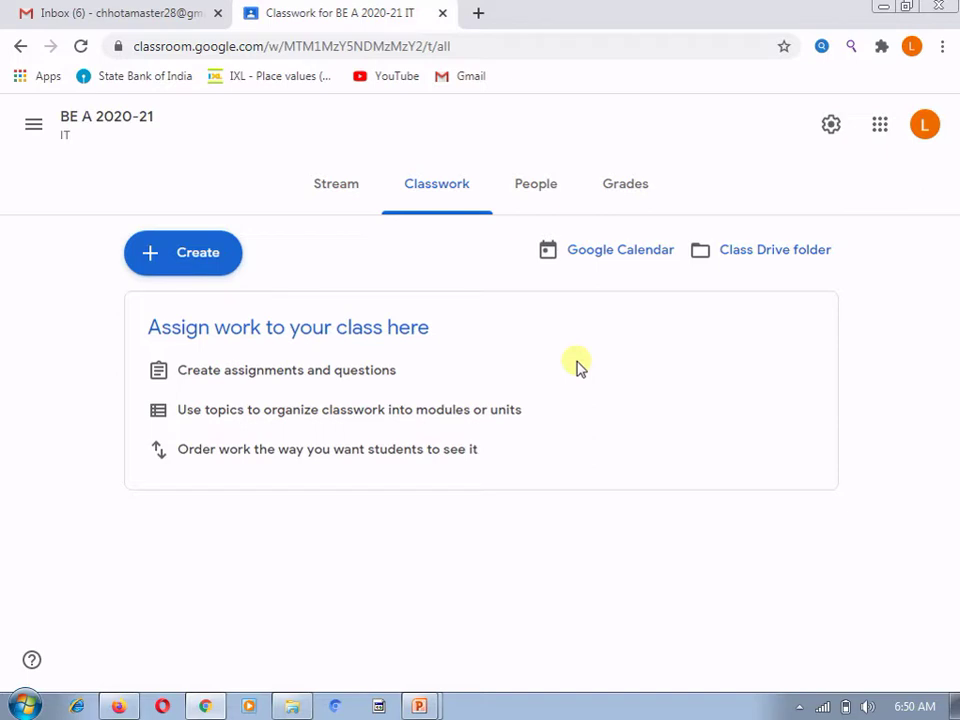
left_click(183, 261)
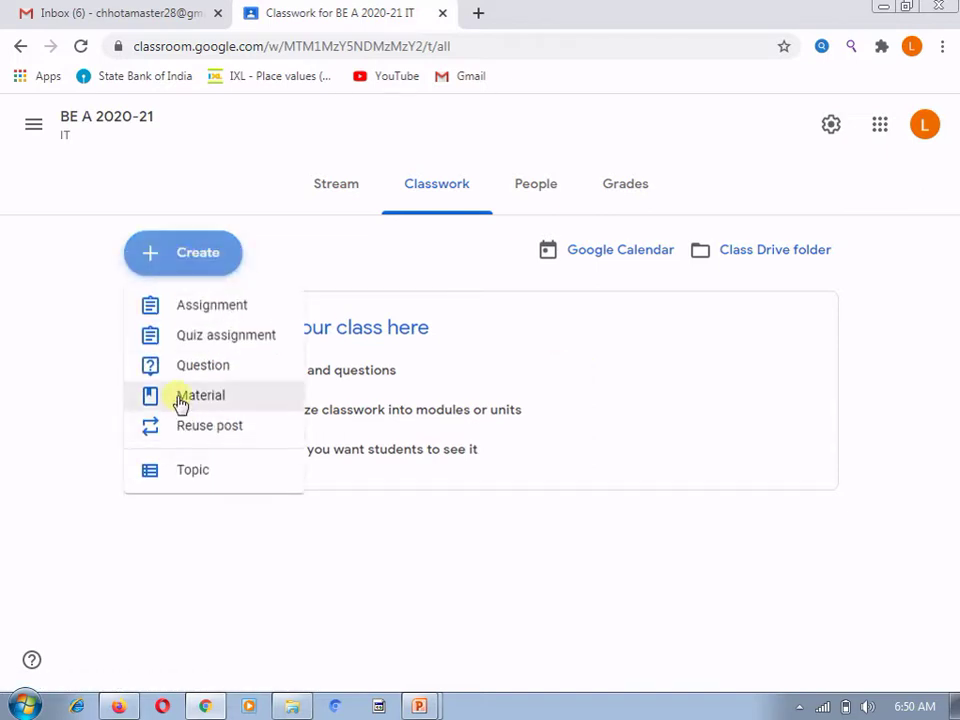
left_click(181, 474)
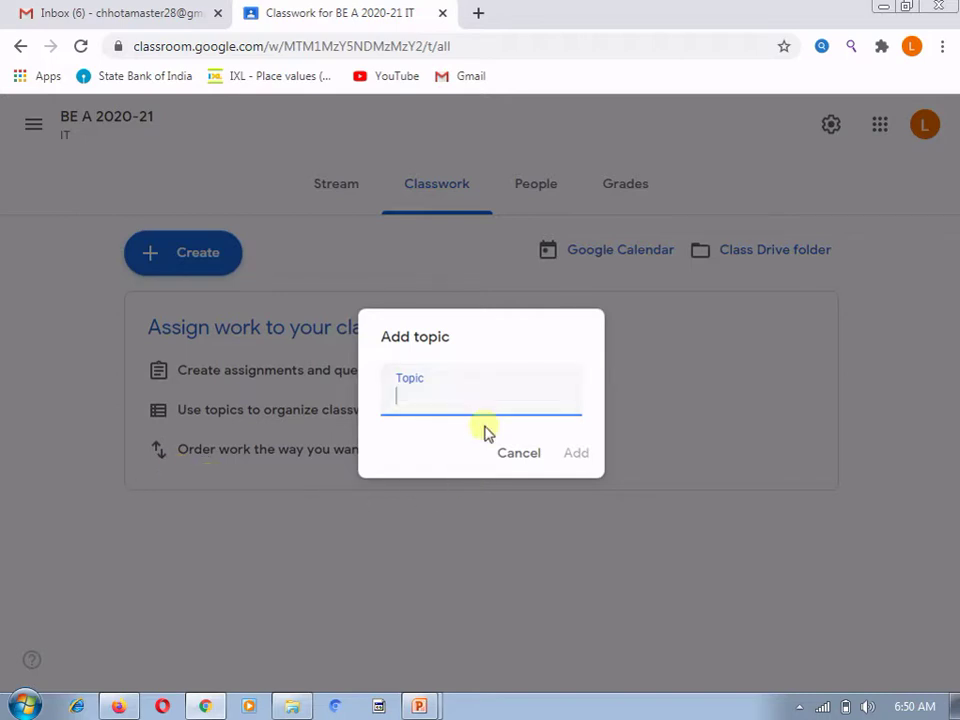
left_click(505, 453)
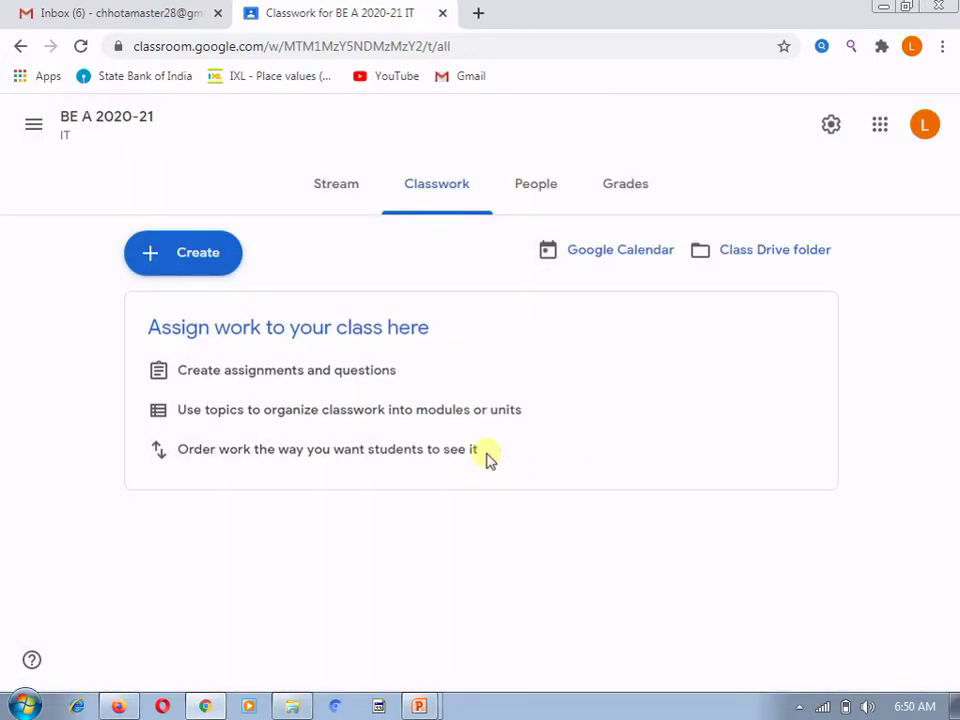
Step: Start a new Material post for the class and dismiss the introductory tip about adding or creating materials
left_click(206, 264)
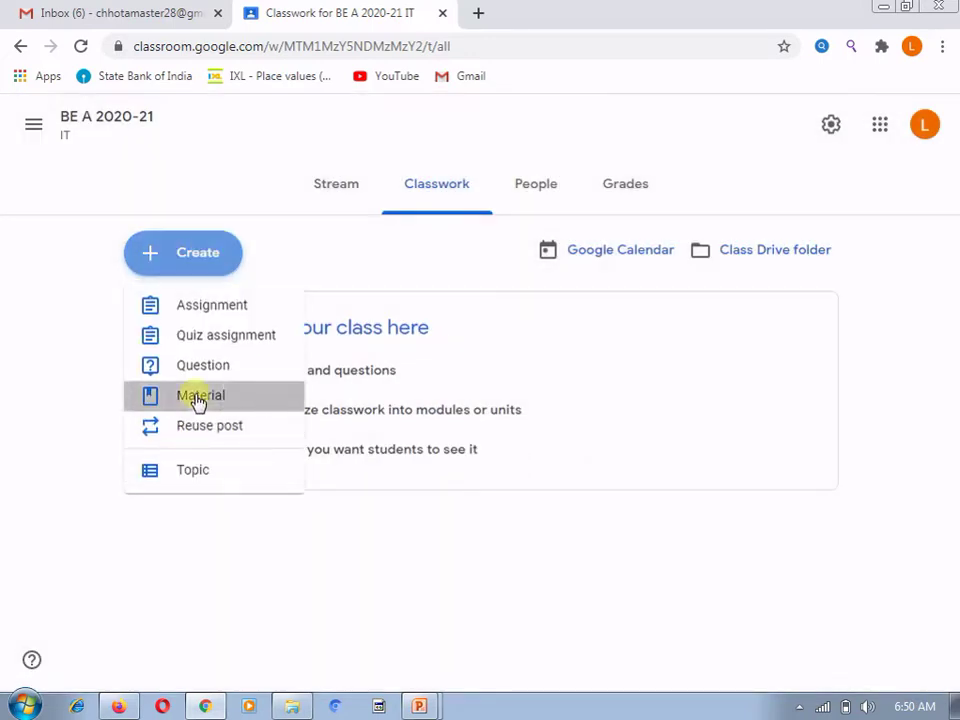
left_click(199, 396)
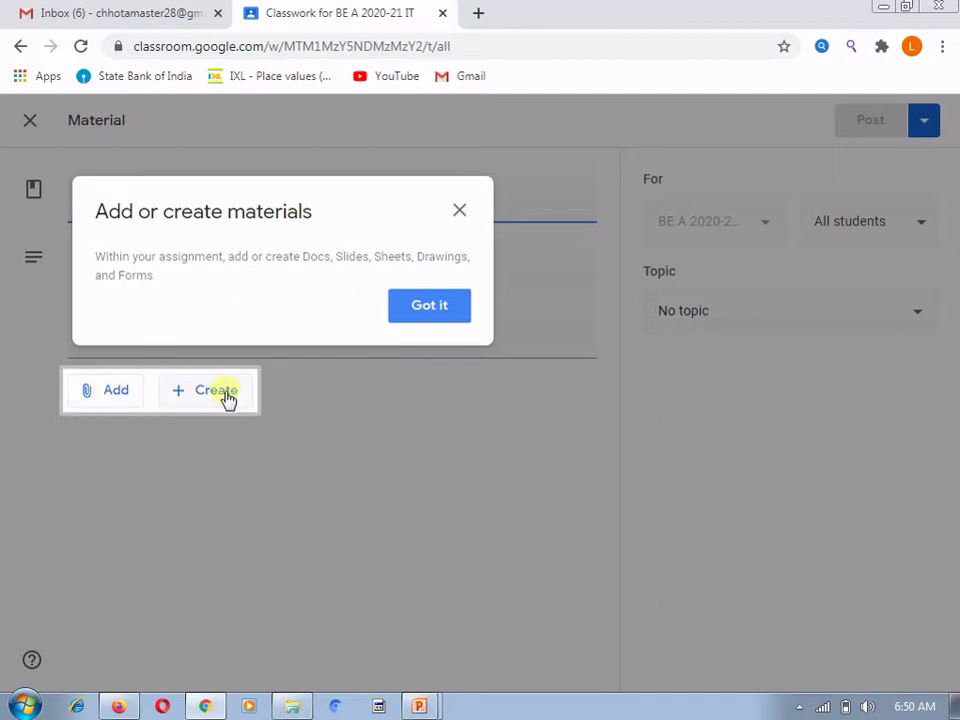
left_click(425, 326)
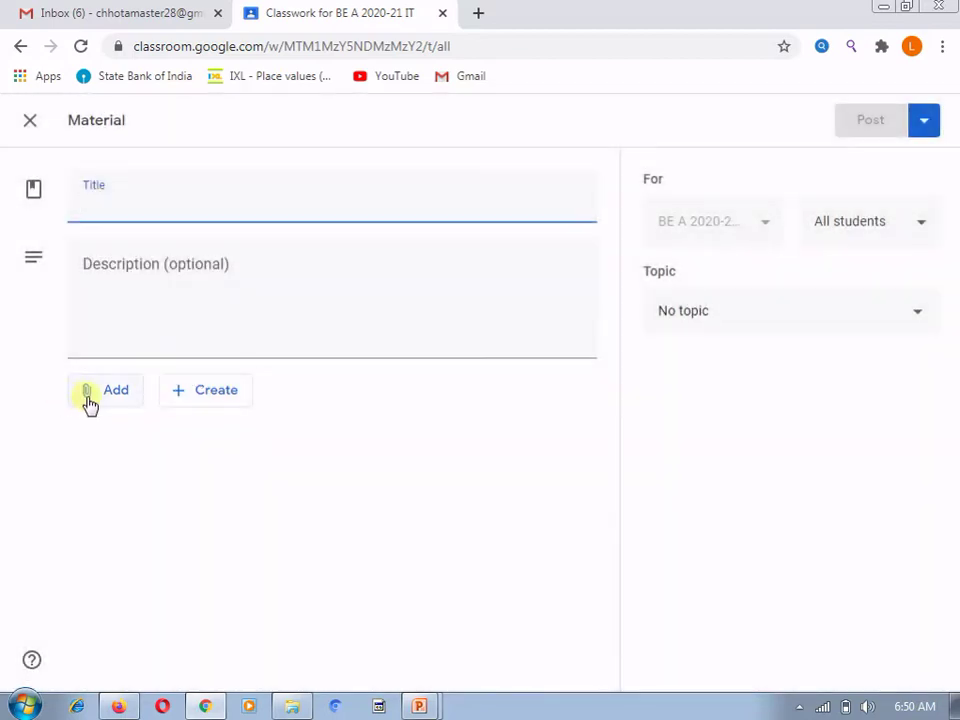
Step: Review the attachment sources and the Google file types that can be created for the material
left_click(89, 403)
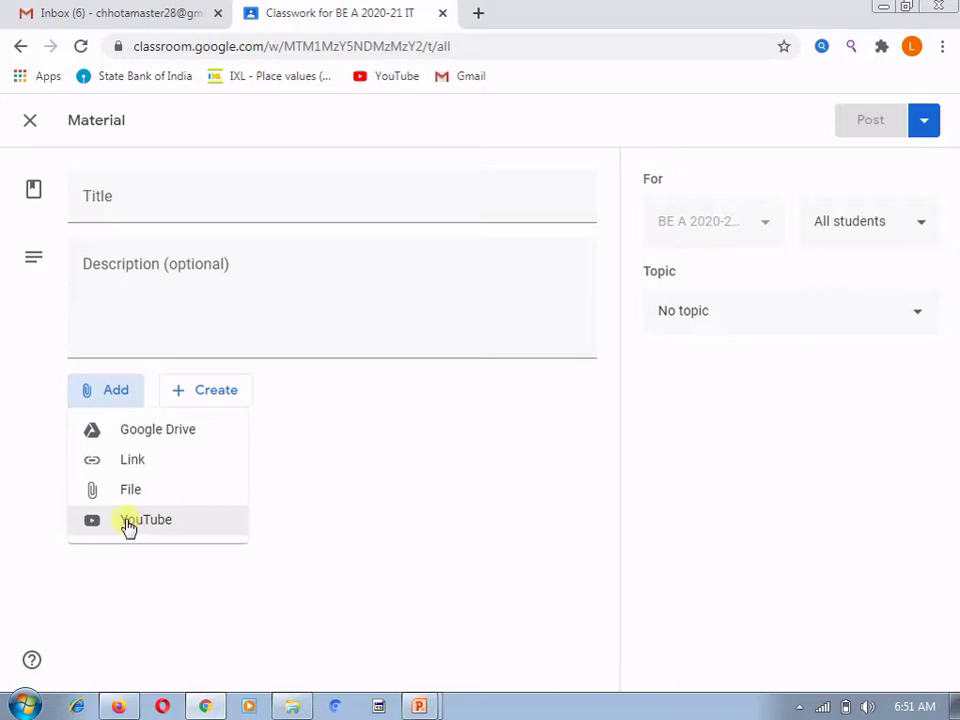
left_click(215, 398)
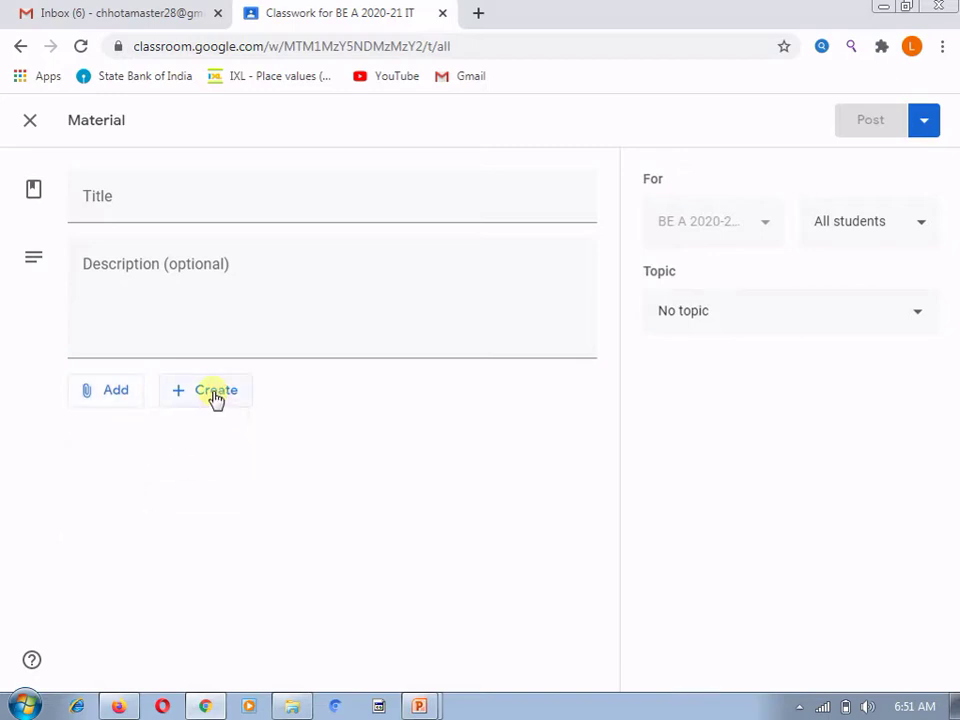
left_click(215, 396)
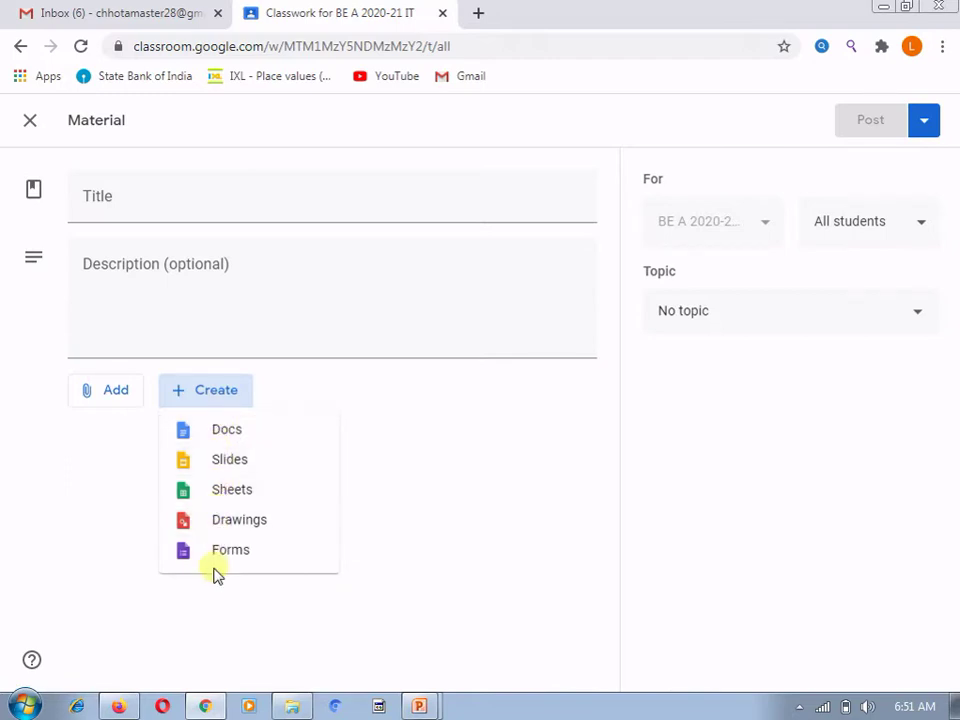
left_click(215, 615)
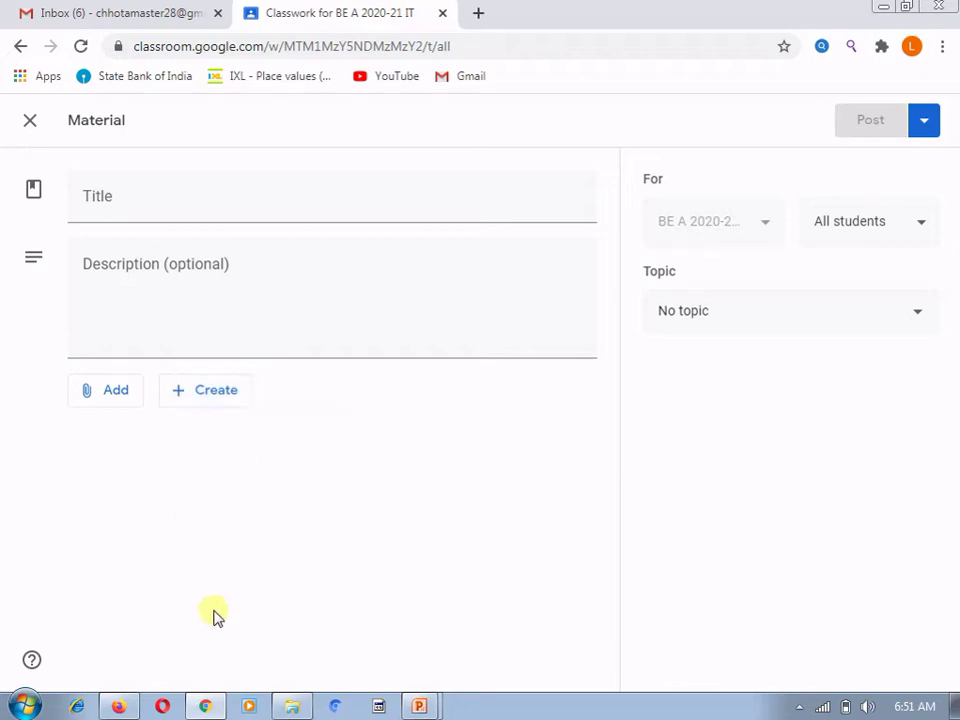
Step: Title the material "Syllabus BE 2015 Course"
left_click(218, 204)
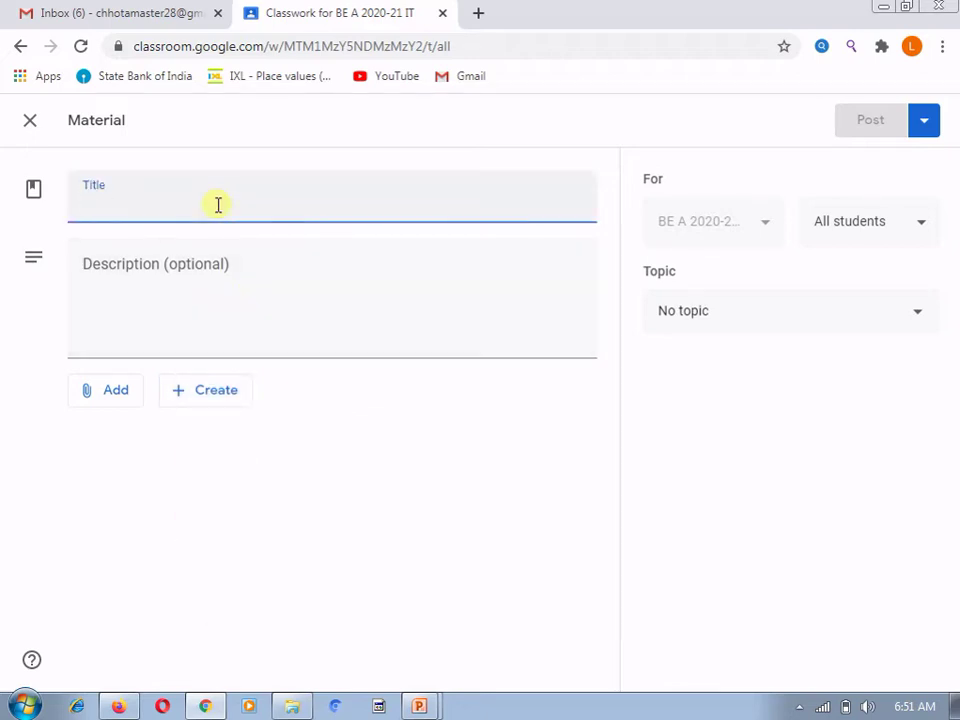
type("Sy")
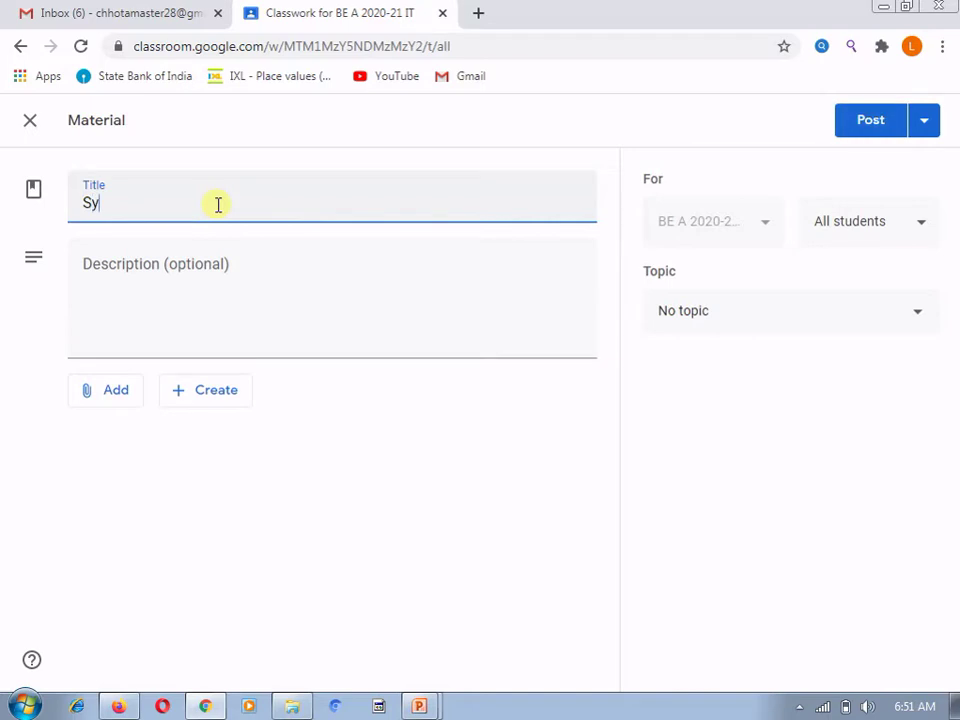
type("llabus")
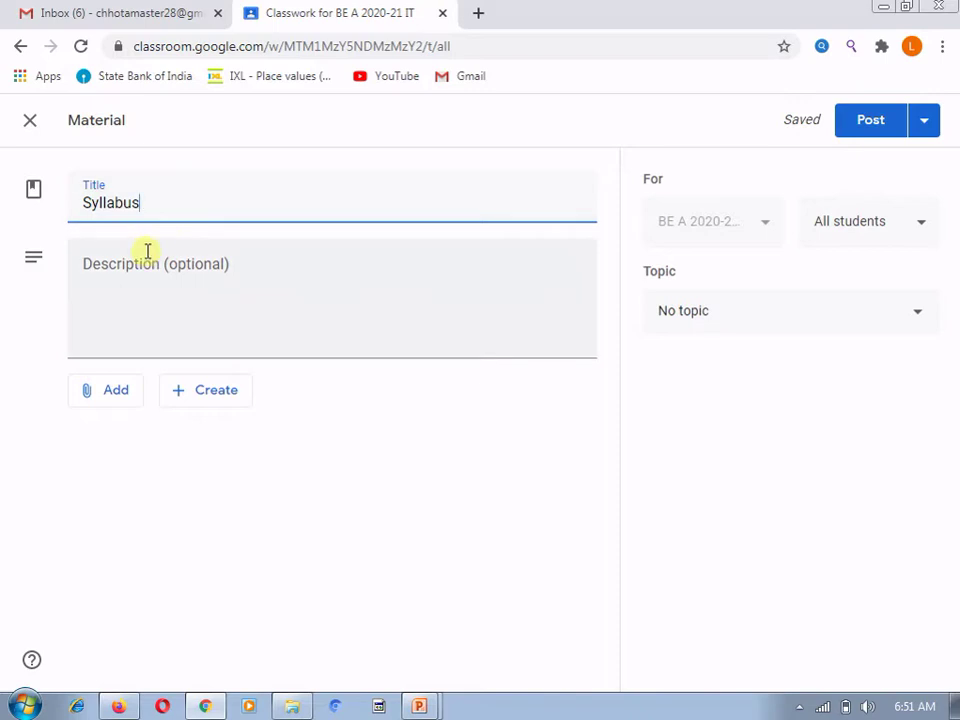
type(" BE 2015 Coyrse")
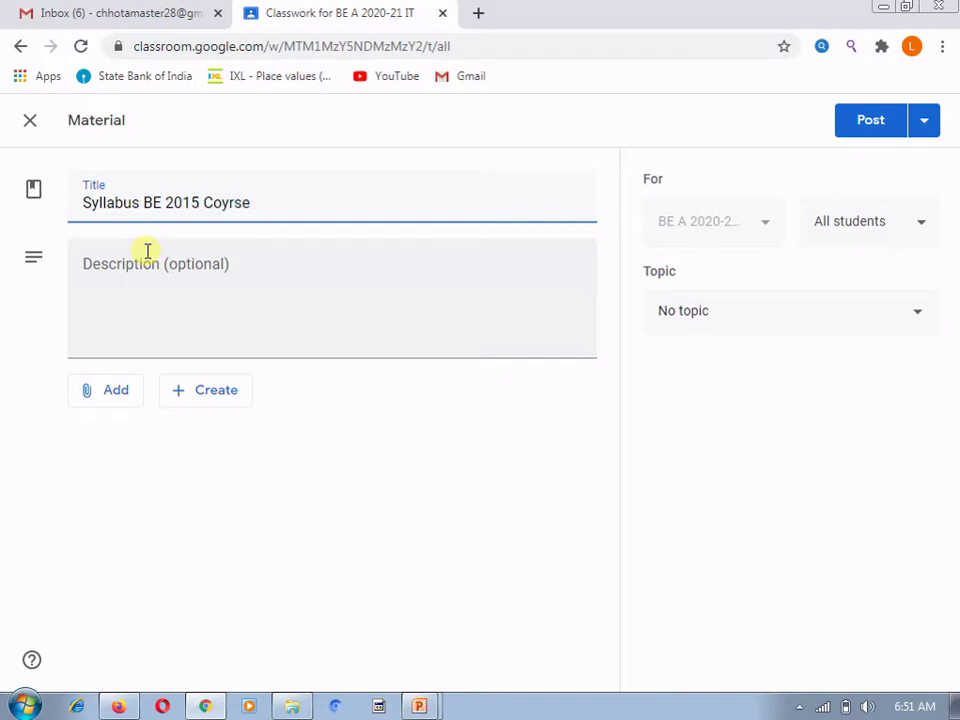
key("BackSpace")
key("BackSpace")
key("BackSpace")
key("BackSpace")
type("us")
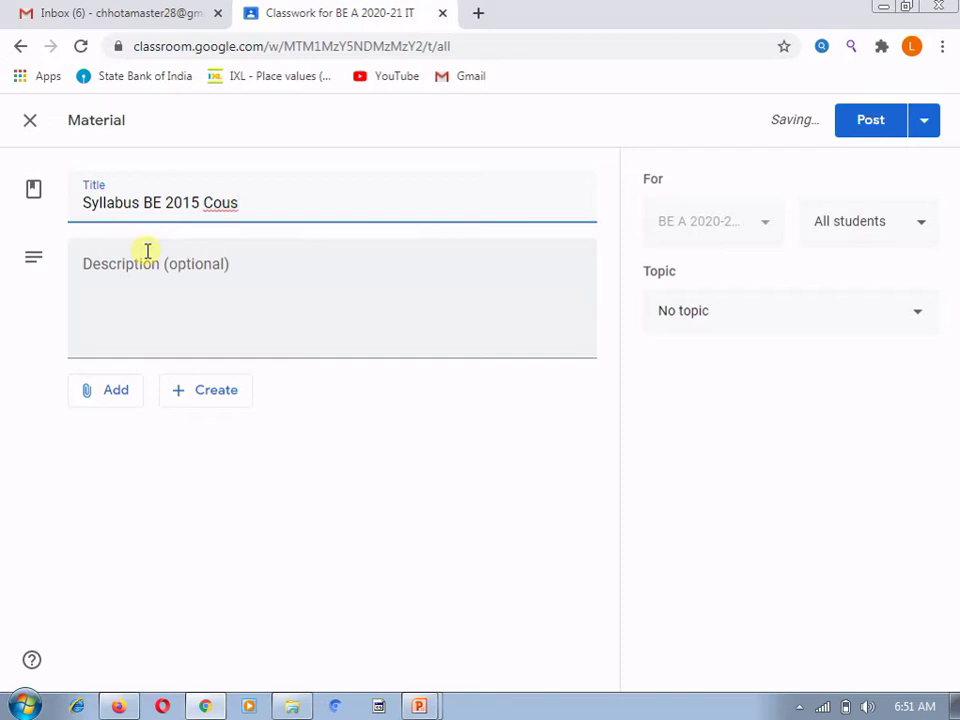
key("BackSpace")
type("rse")
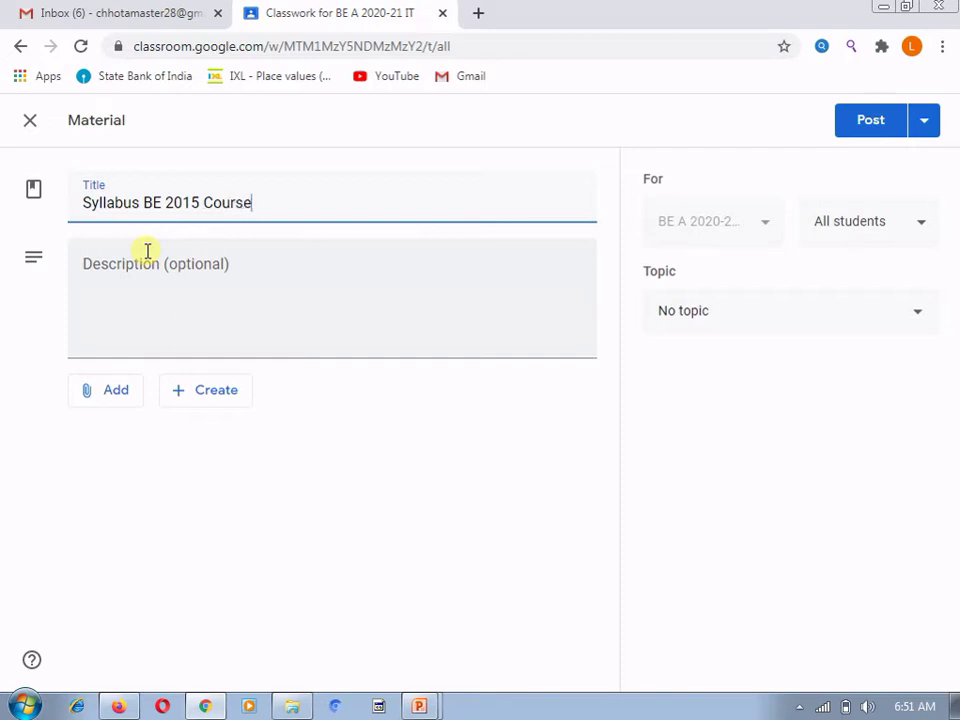
Step: Upload "BE Information Technology 2015 Course" PDF from Local Disk (D:) and attach it to the material, leaving the description empty
left_click(137, 302)
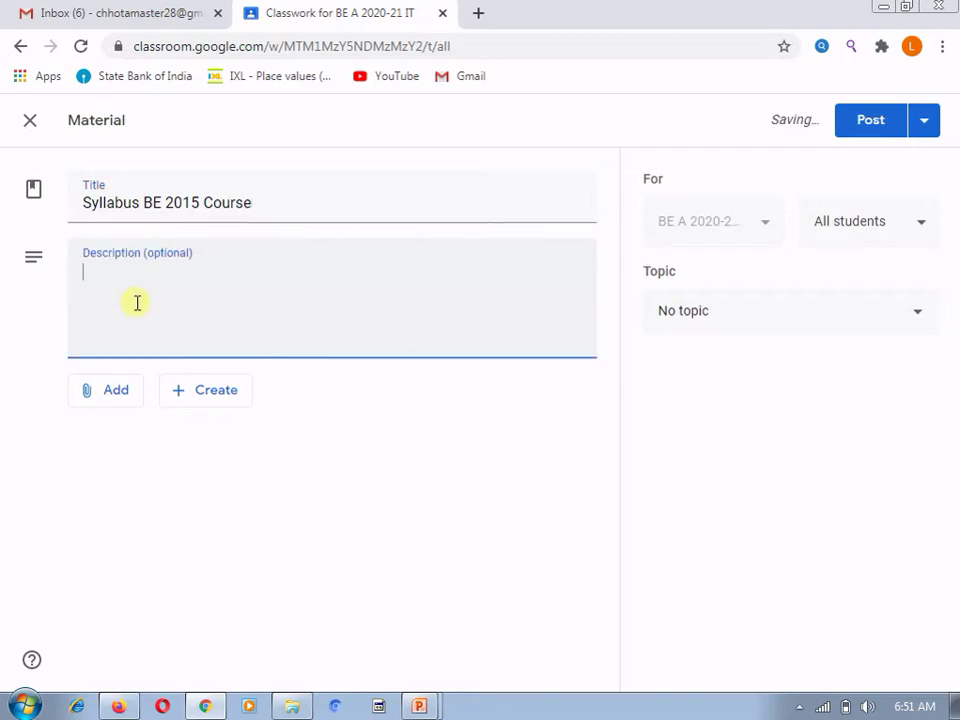
left_click(108, 392)
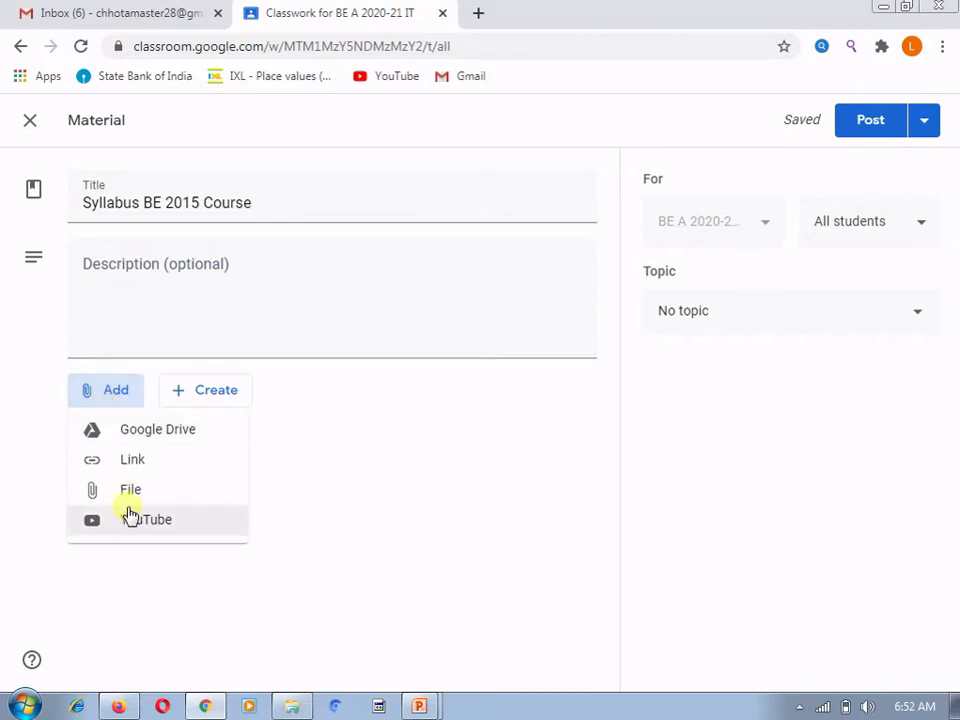
left_click(128, 497)
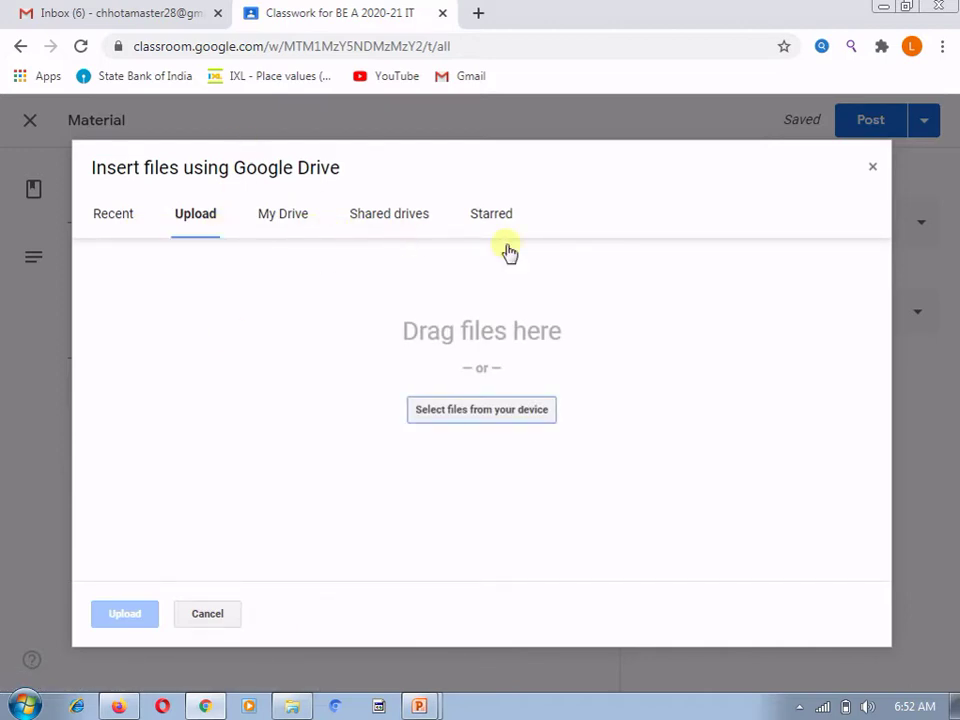
left_click(475, 412)
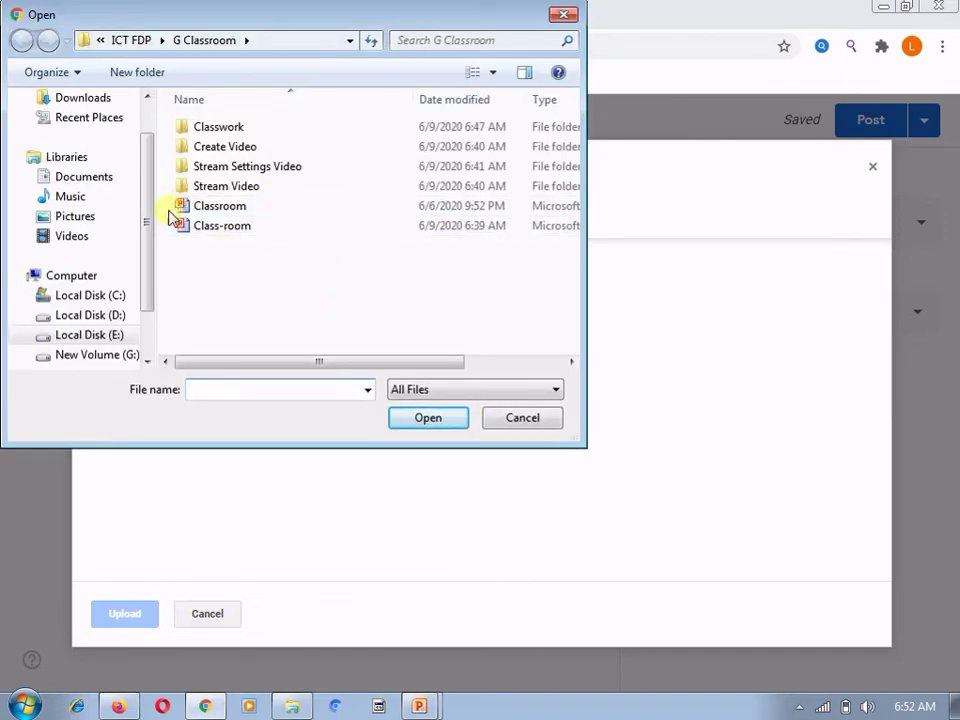
left_click(102, 316)
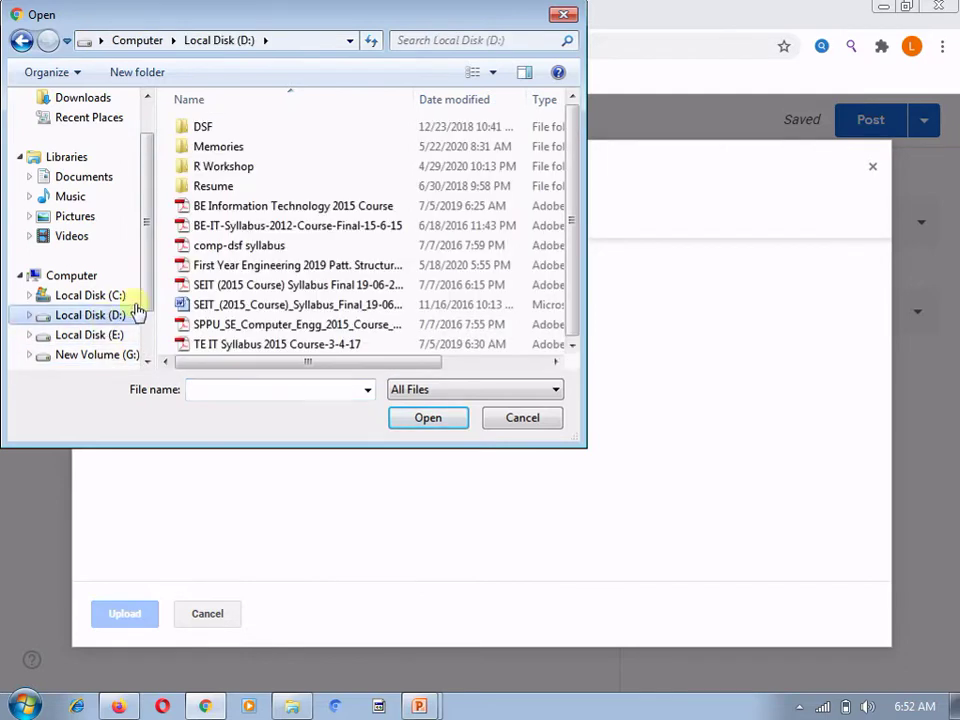
double_click(272, 207)
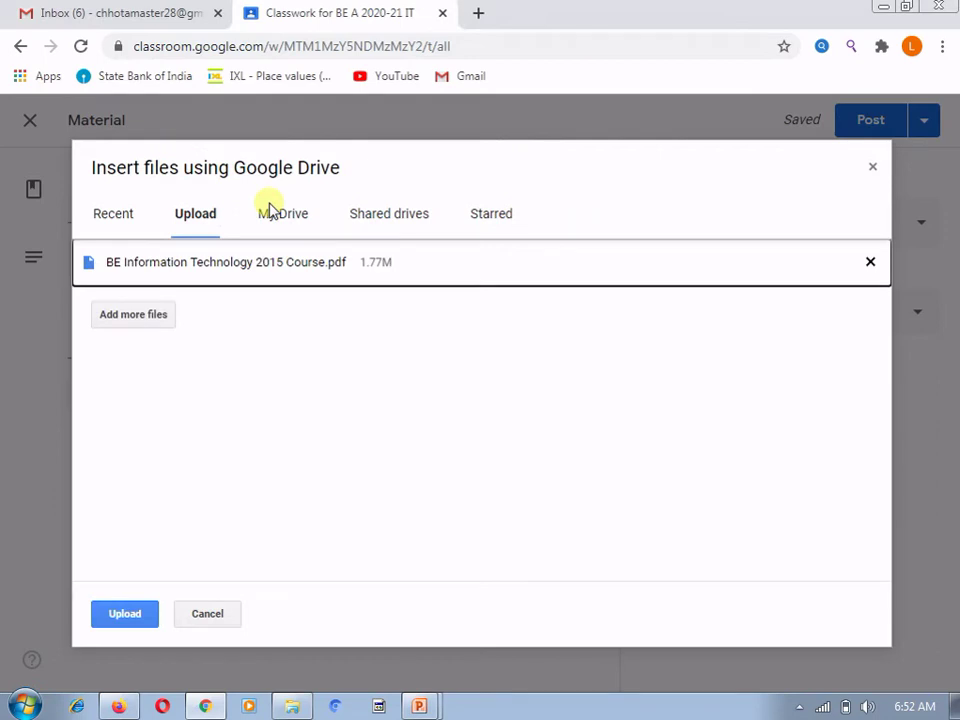
left_click(116, 609)
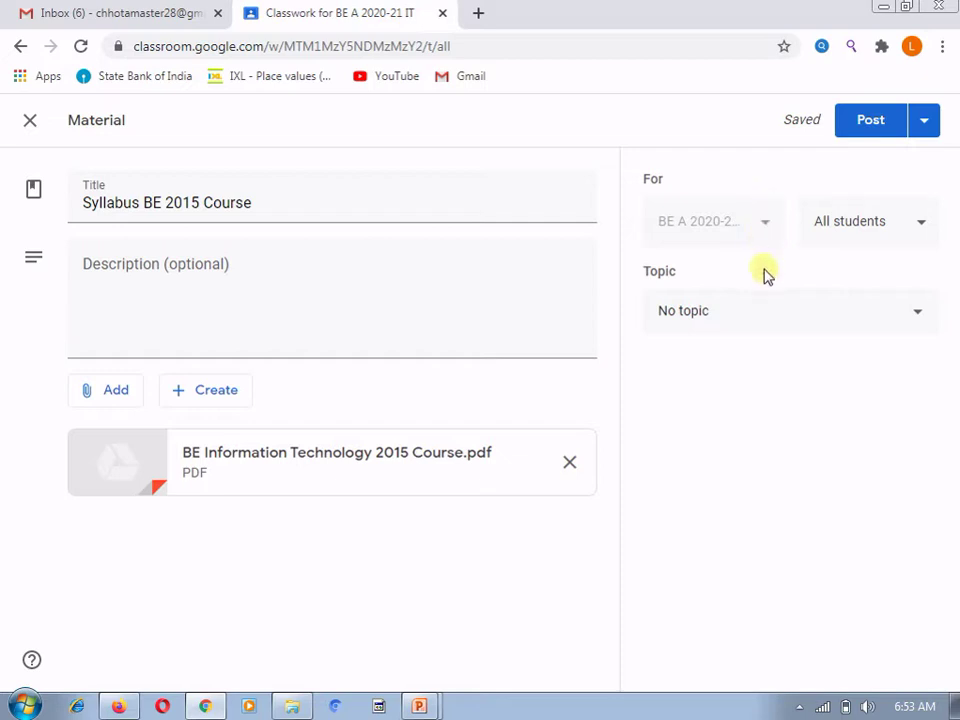
Step: Try clearing and reselecting the recipients in the material's student list
left_click(863, 247)
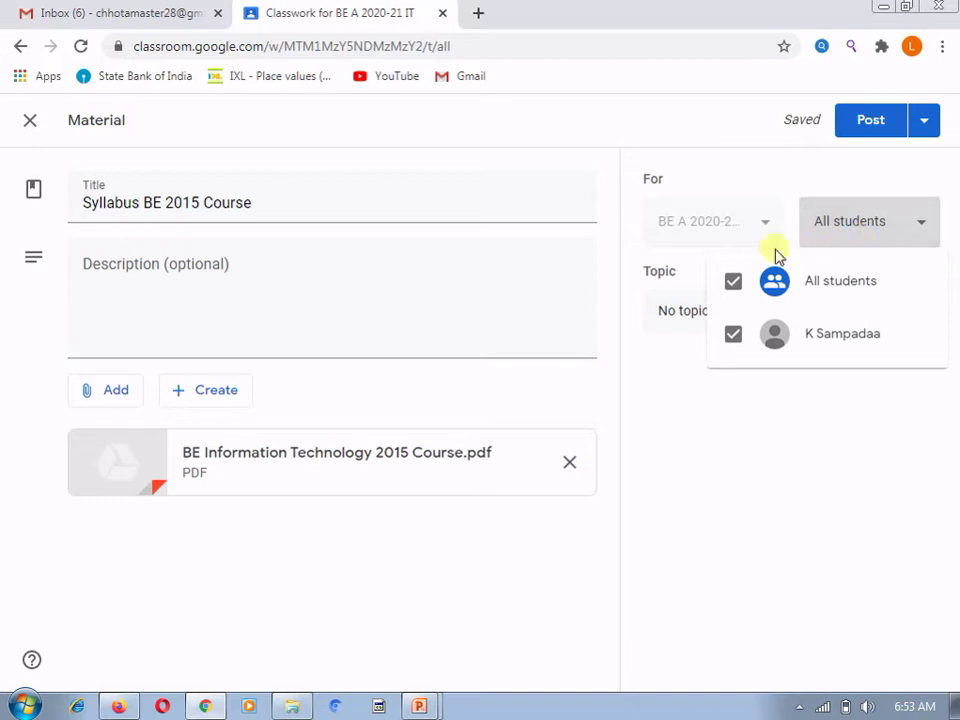
left_click(734, 283)
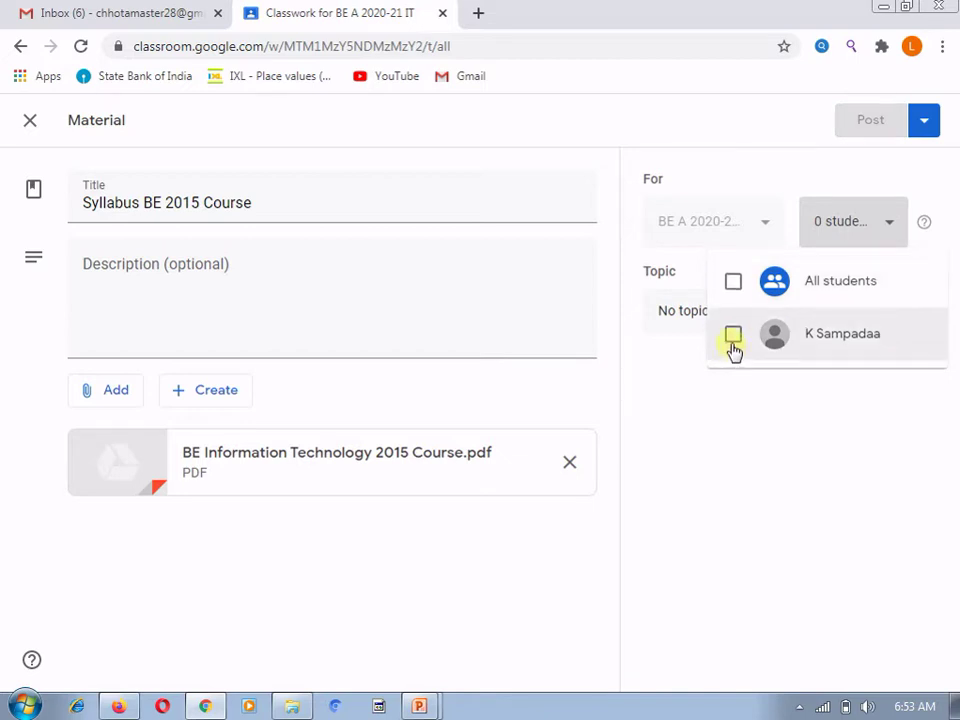
left_click(733, 336)
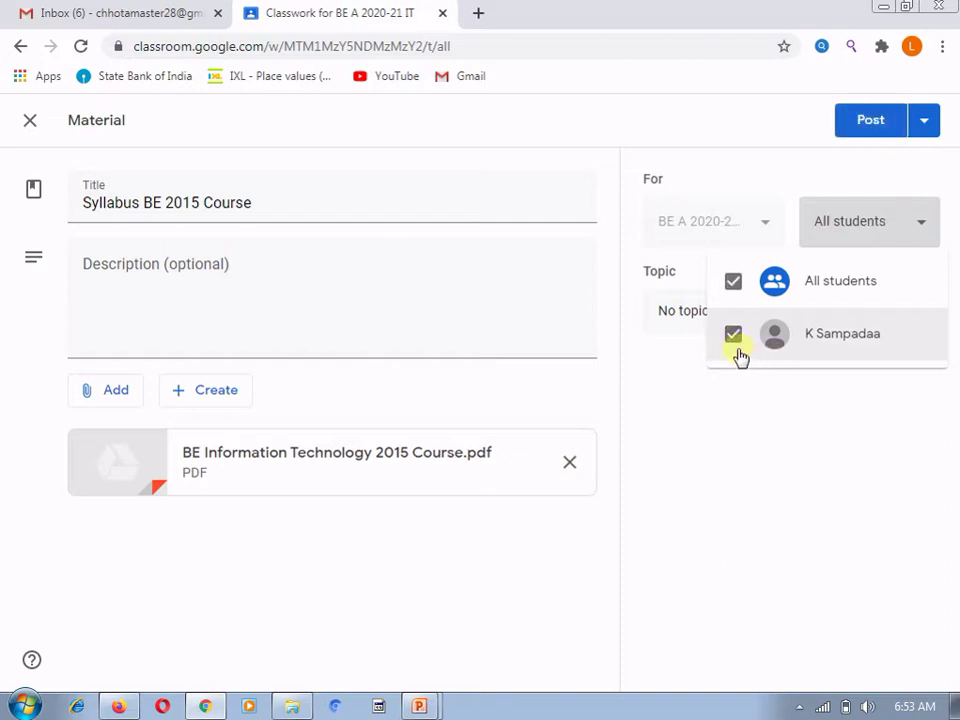
left_click(735, 340)
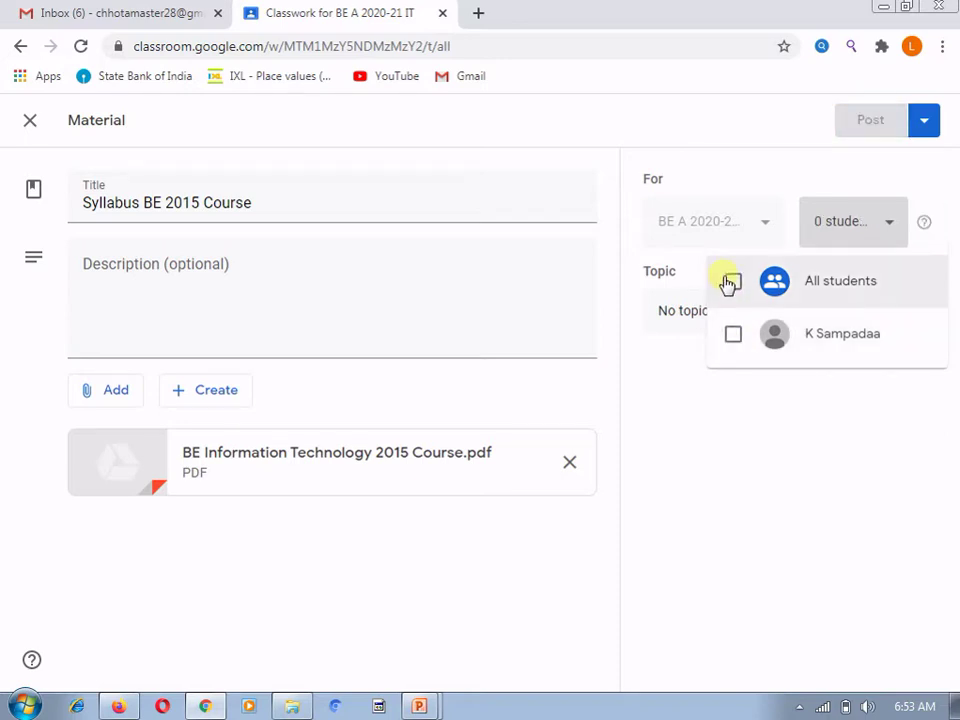
left_click(758, 545)
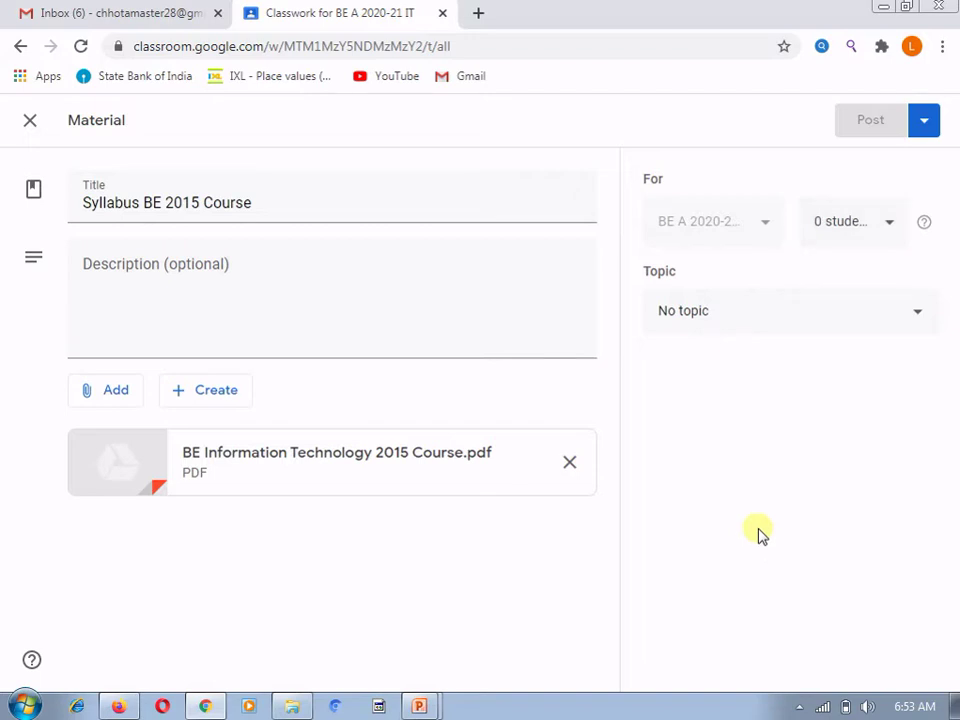
Step: Assign the syllabus material to All students
left_click(854, 230)
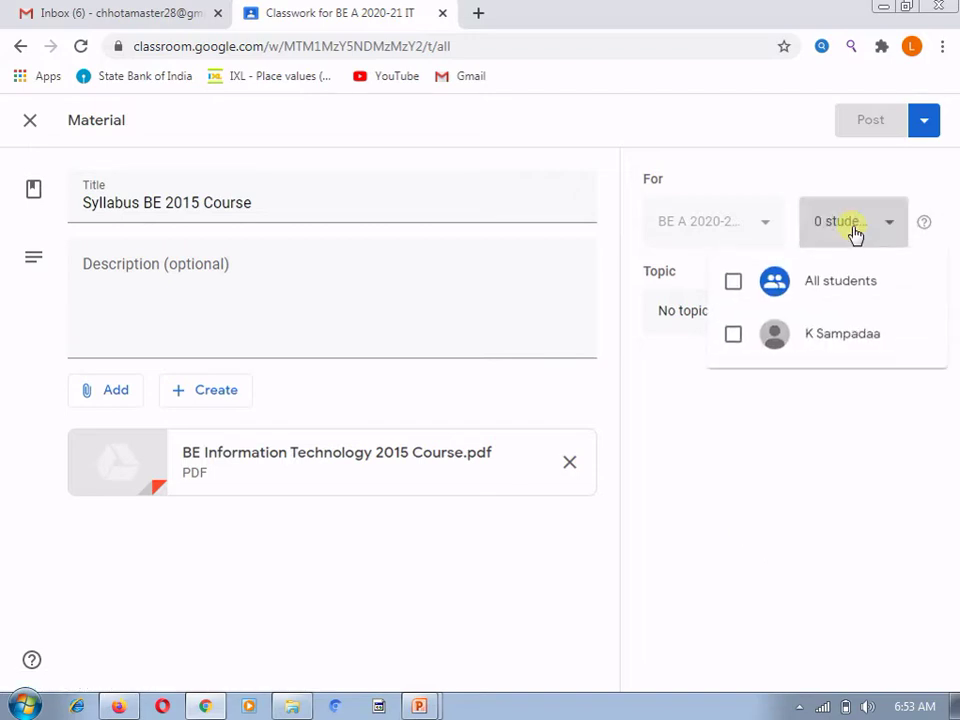
left_click(832, 285)
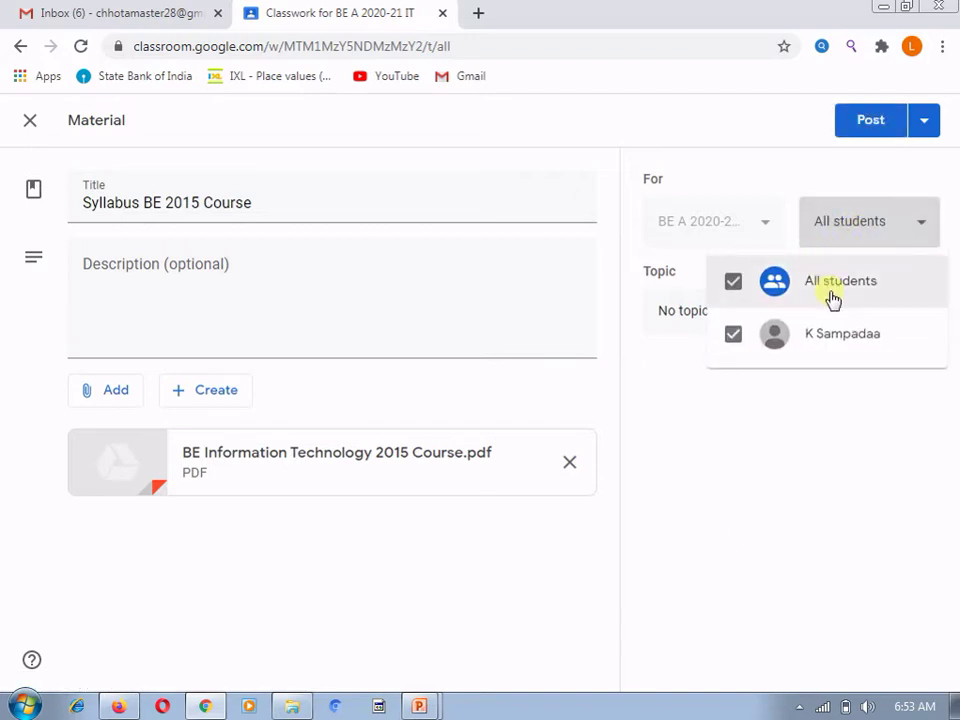
left_click(826, 518)
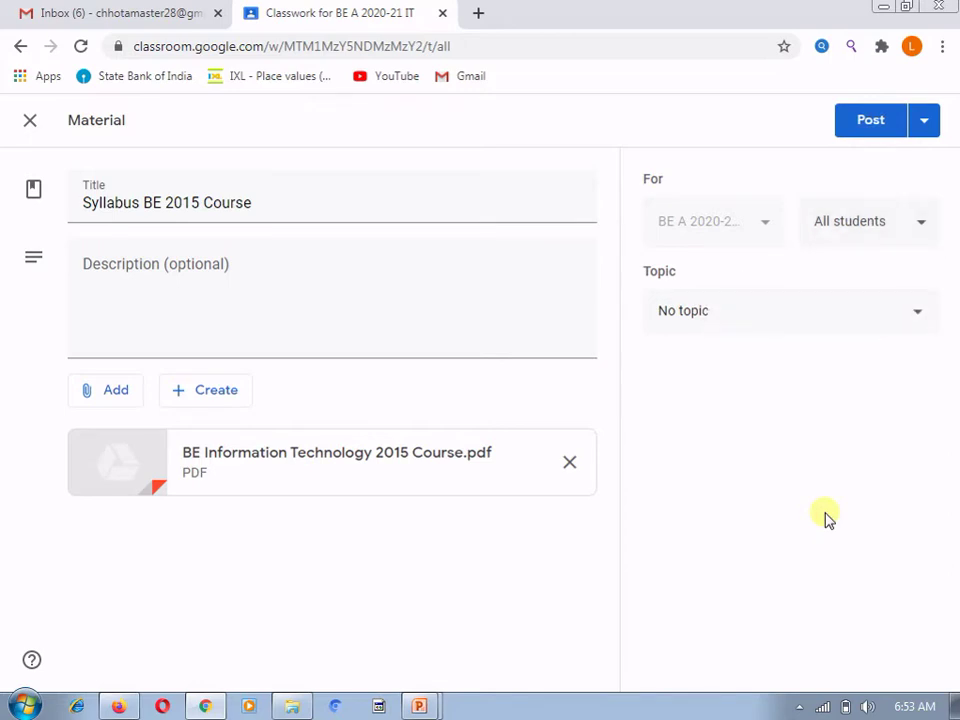
Step: Create a new topic named "Syllabus" for the material
left_click(872, 321)
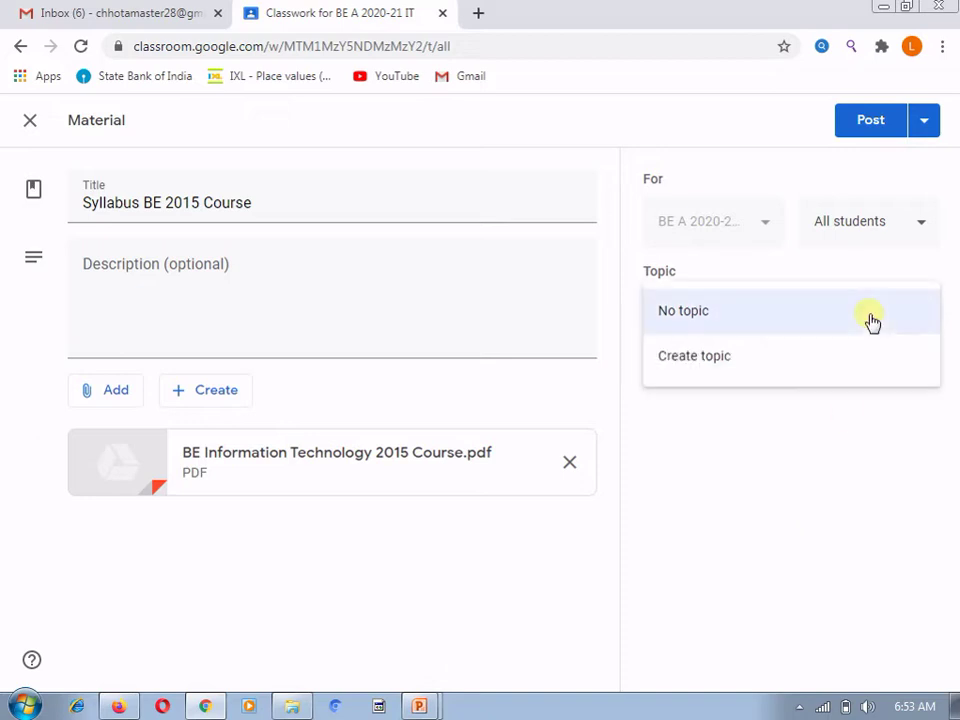
left_click(760, 362)
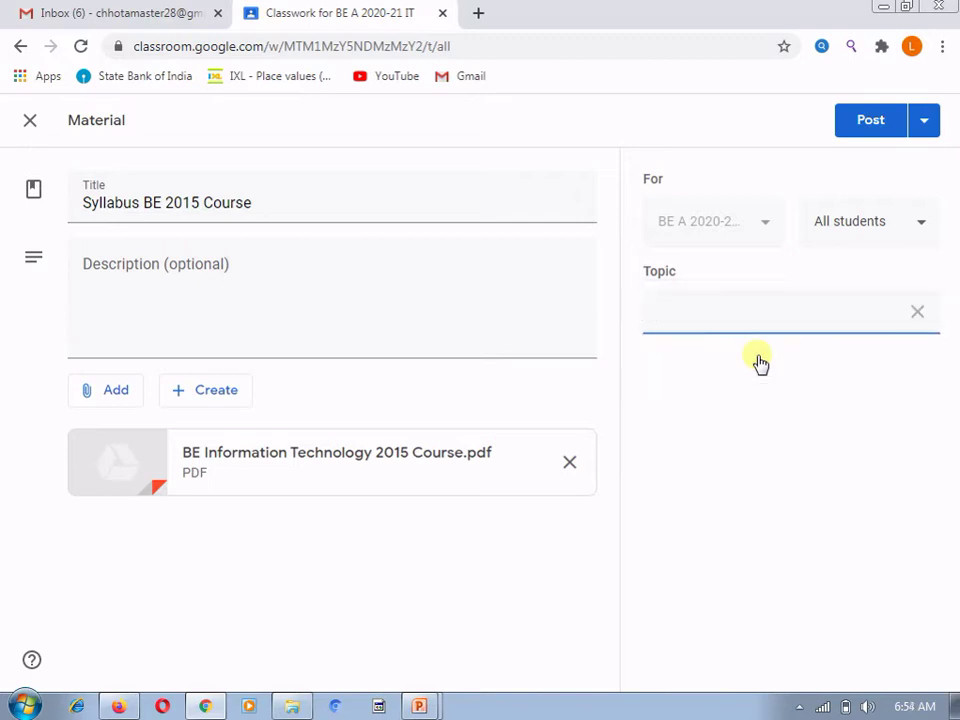
type("Syllabus")
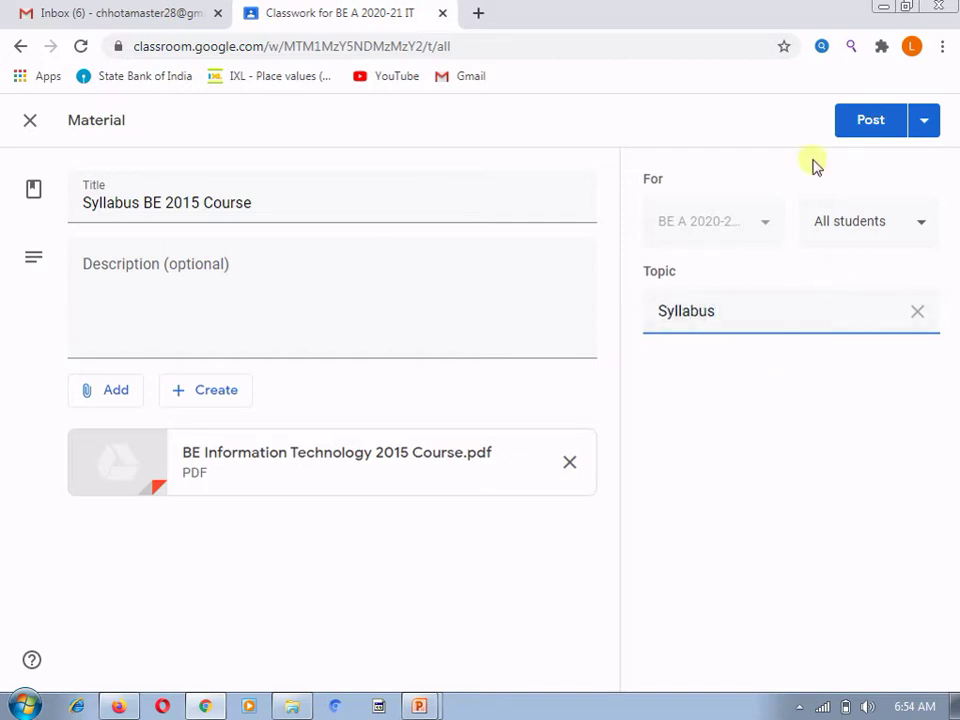
Step: Review the date and time settings for scheduling the material, then cancel without scheduling it
left_click(924, 120)
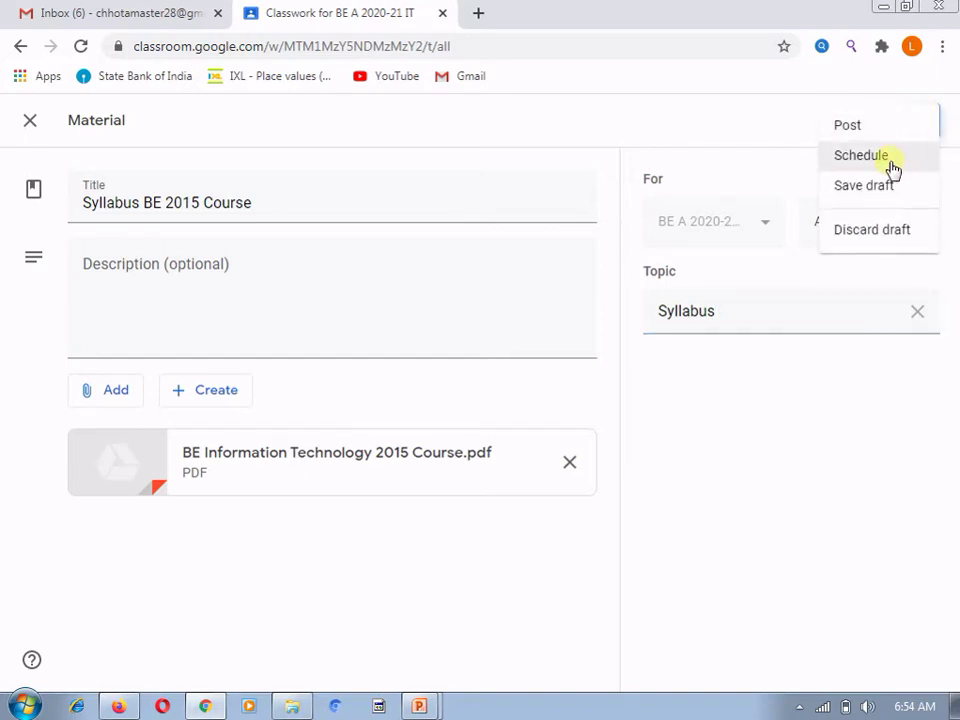
left_click(891, 166)
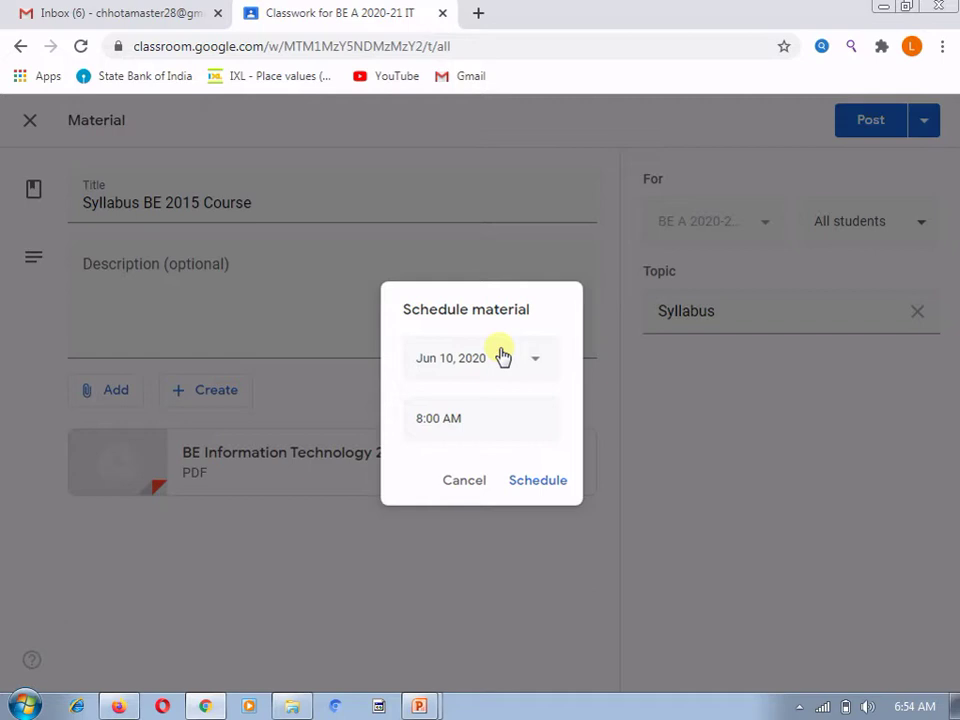
left_click(464, 481)
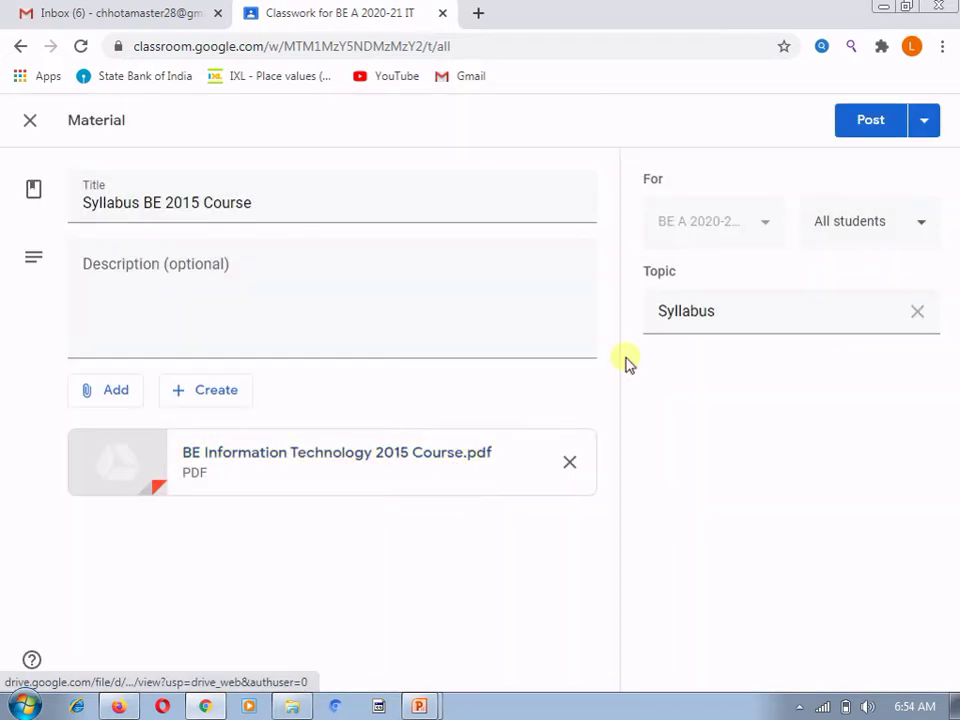
Step: Post the "Syllabus BE 2015 Course" material to the class immediately
left_click(920, 122)
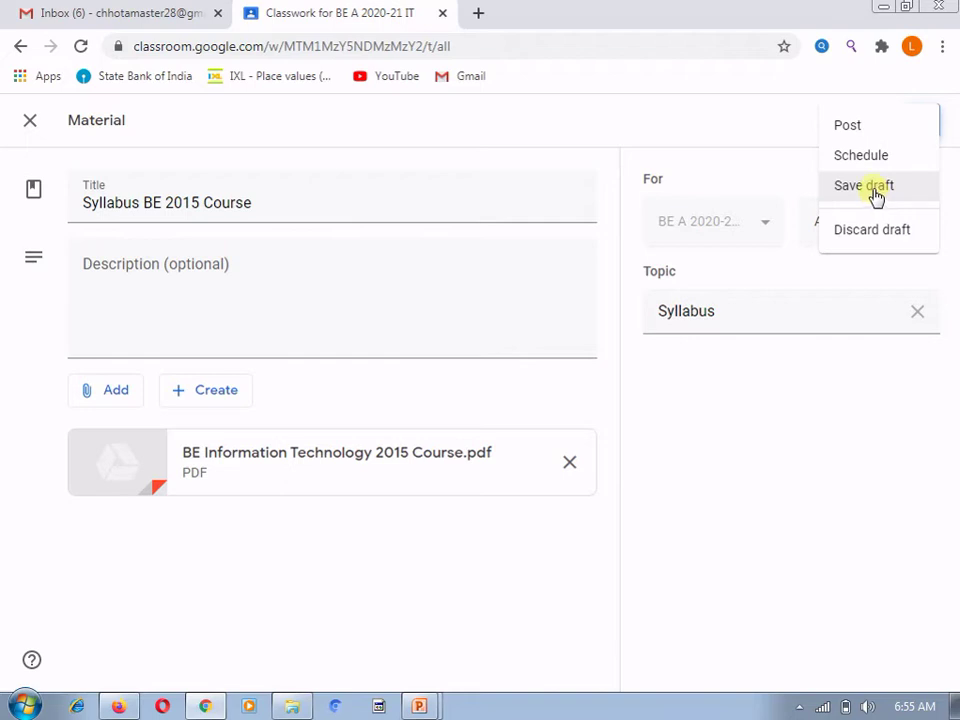
left_click(867, 138)
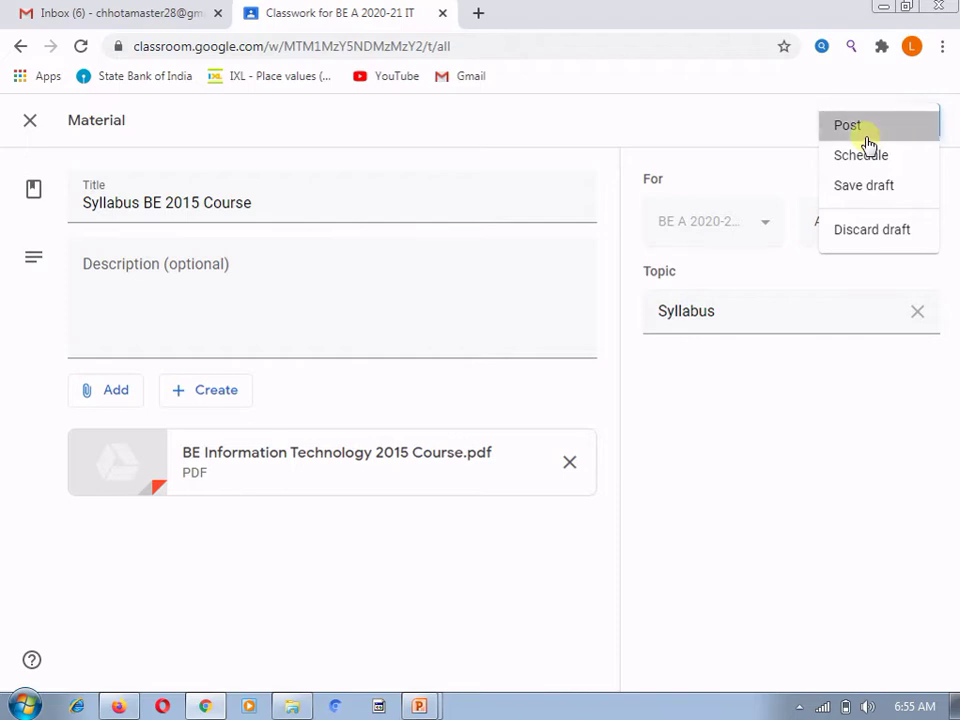
left_click(867, 138)
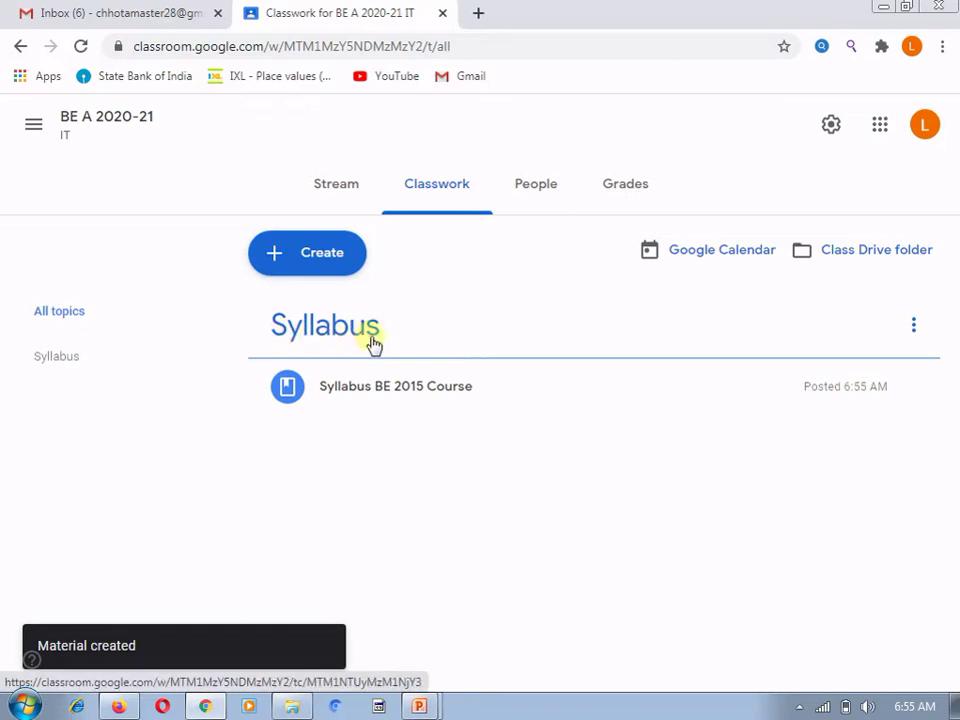
Step: Expand the posted syllabus material, check how it appears in the student's Firefox session, and return to the teacher's Chrome window
left_click(345, 390)
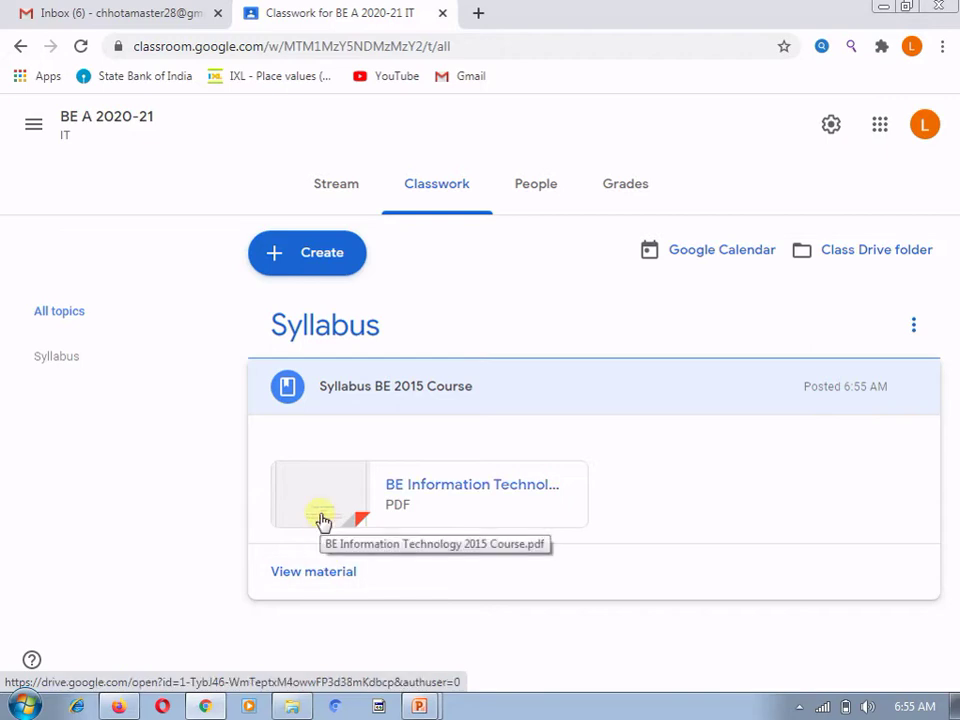
left_click(120, 708)
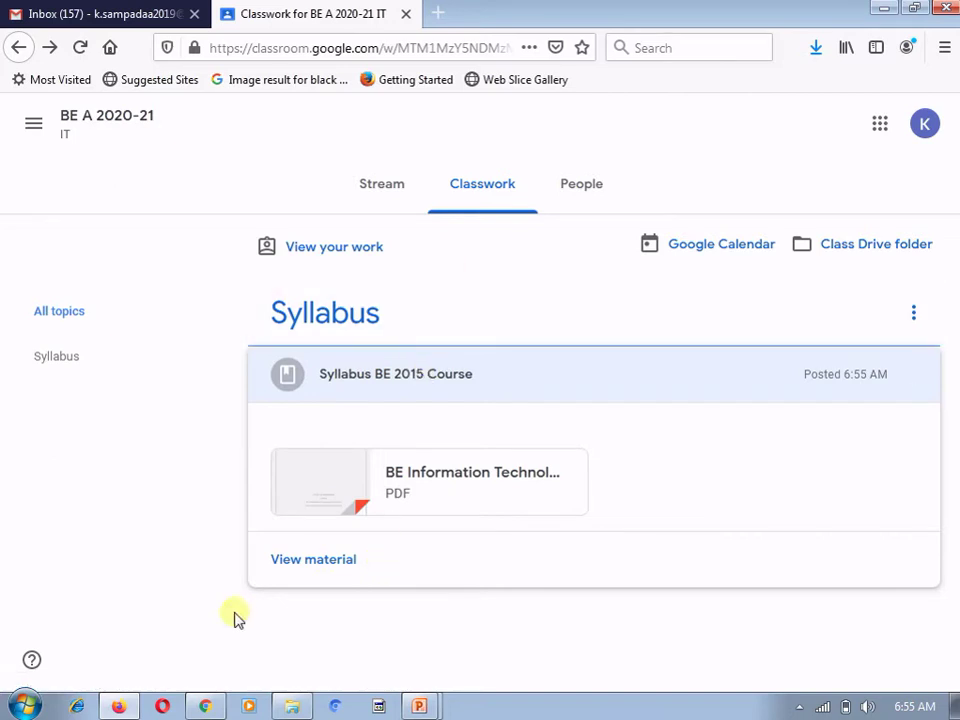
left_click(204, 706)
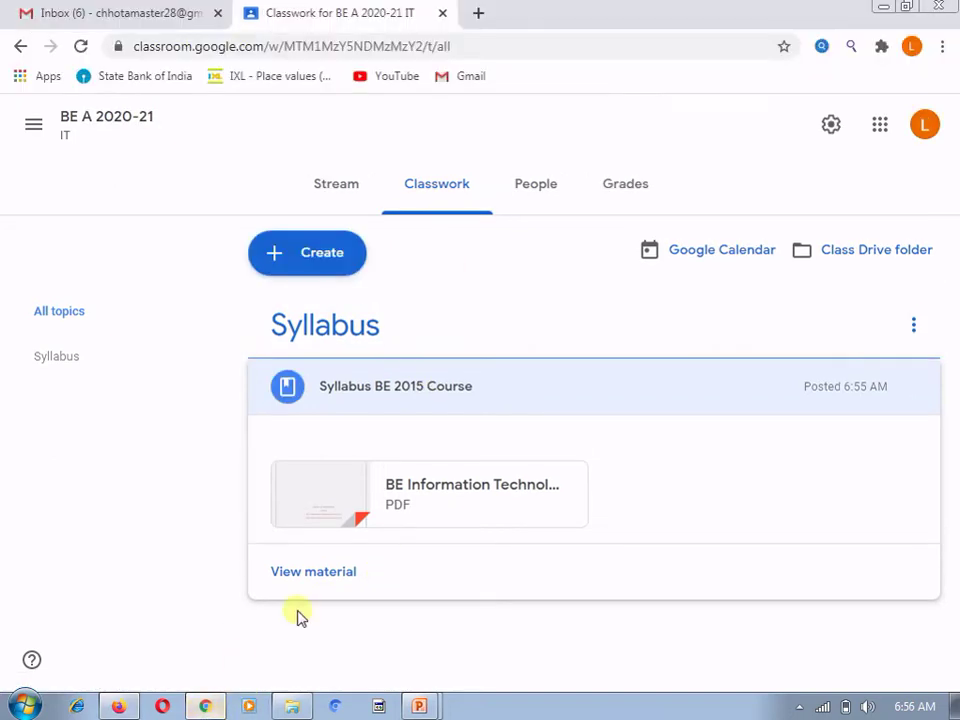
Step: Add a classwork topic named "Unit 1", dismiss the drag-and-drop tip, and check the actions available for the topic
left_click(312, 256)
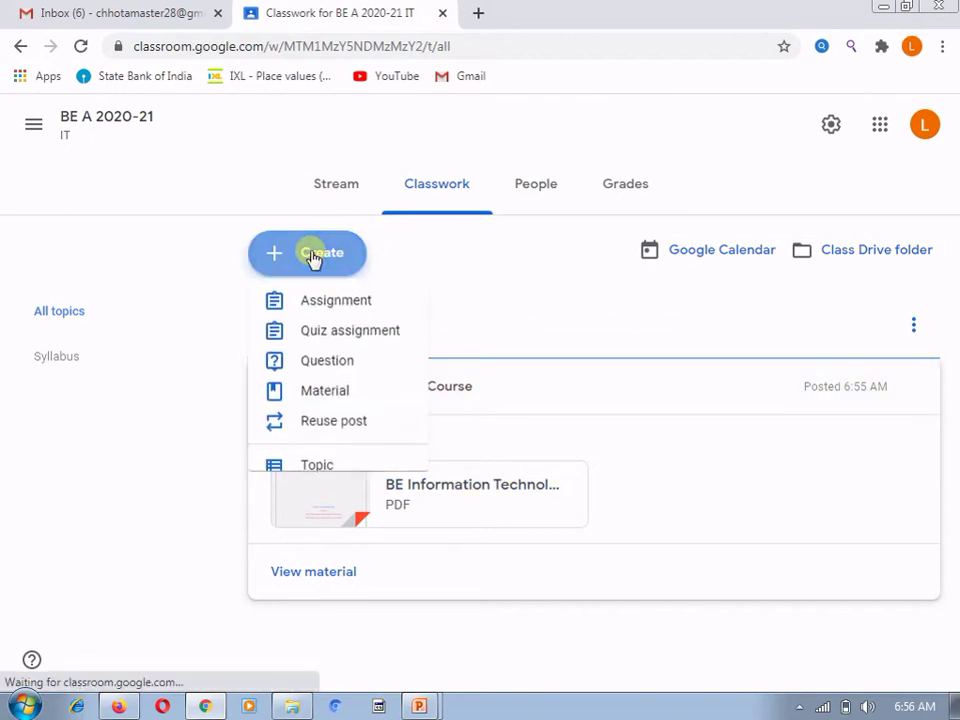
left_click(304, 472)
type("Unit ")
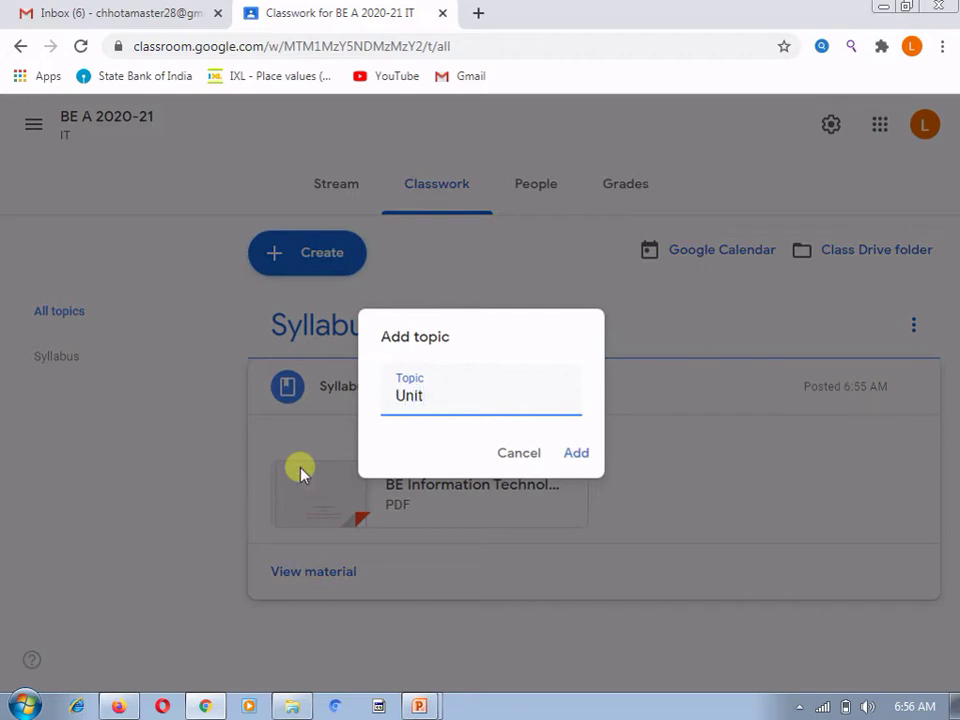
type("1")
left_click(569, 455)
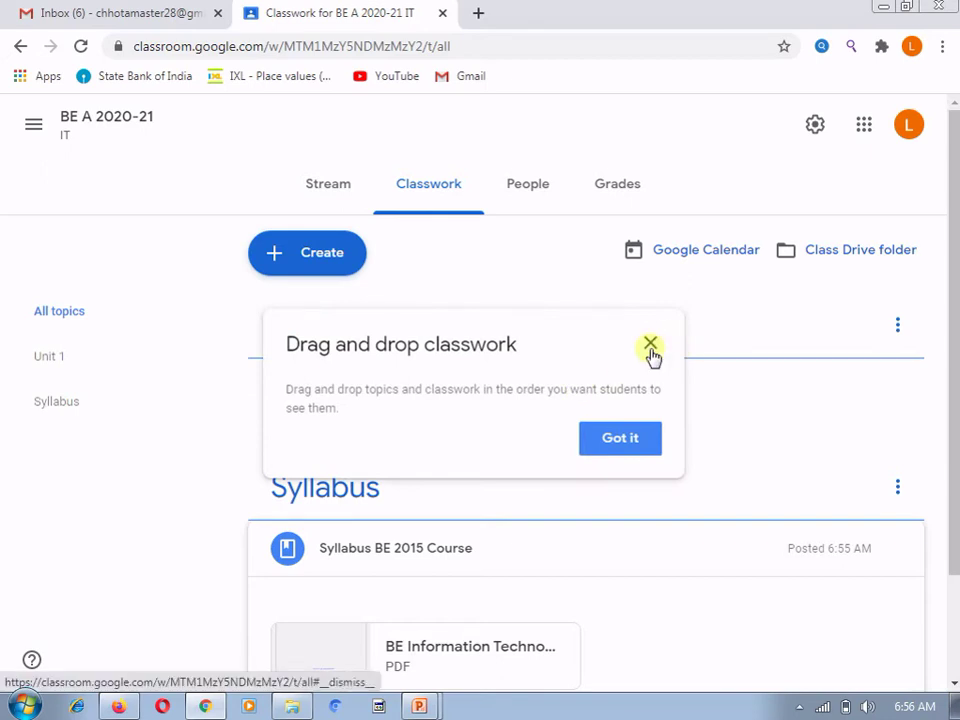
left_click(650, 345)
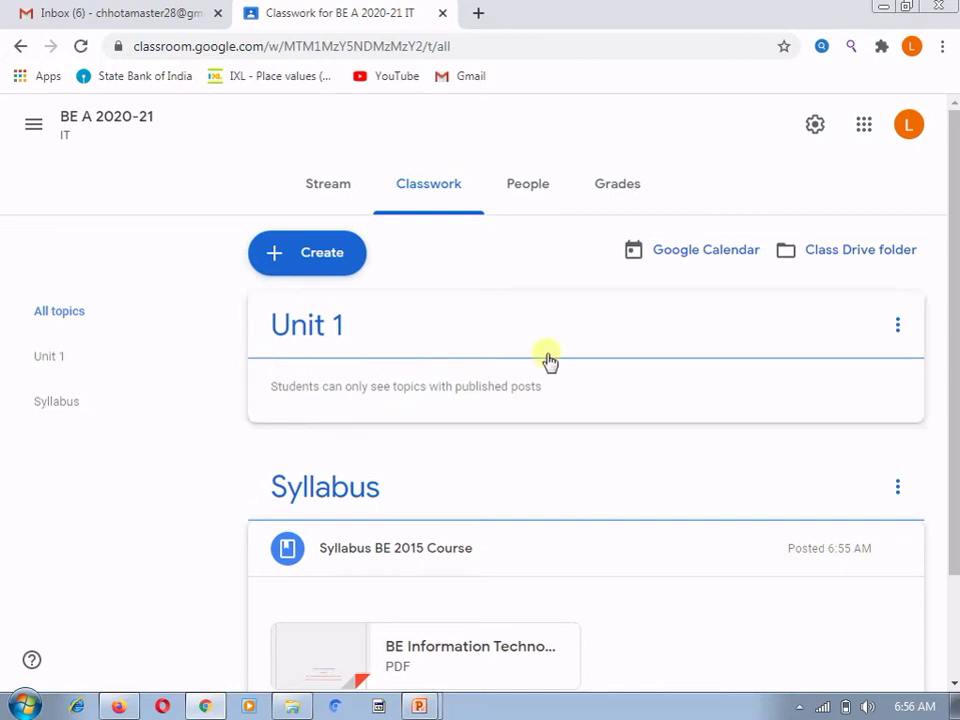
left_click(897, 330)
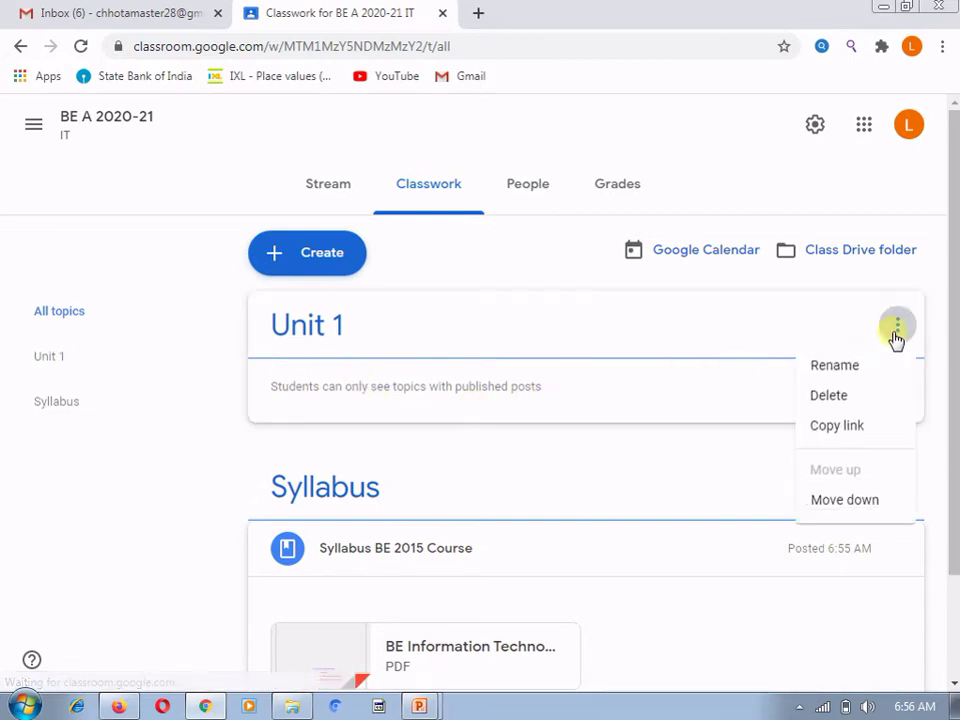
left_click(740, 445)
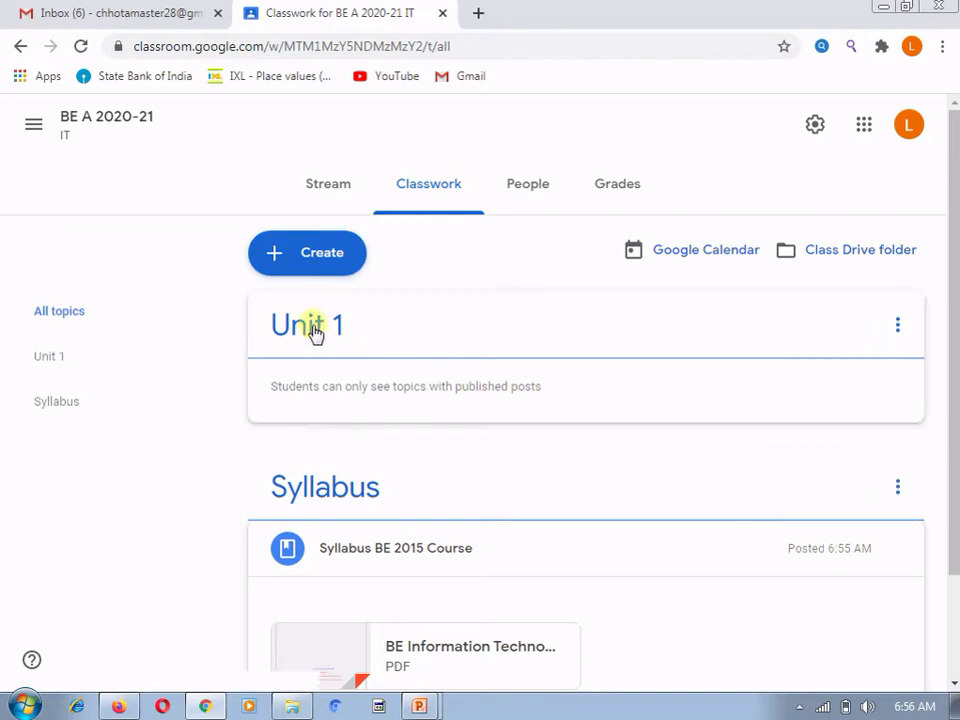
Step: Start another Material post and file it under the topic "Unit 1"
left_click(313, 256)
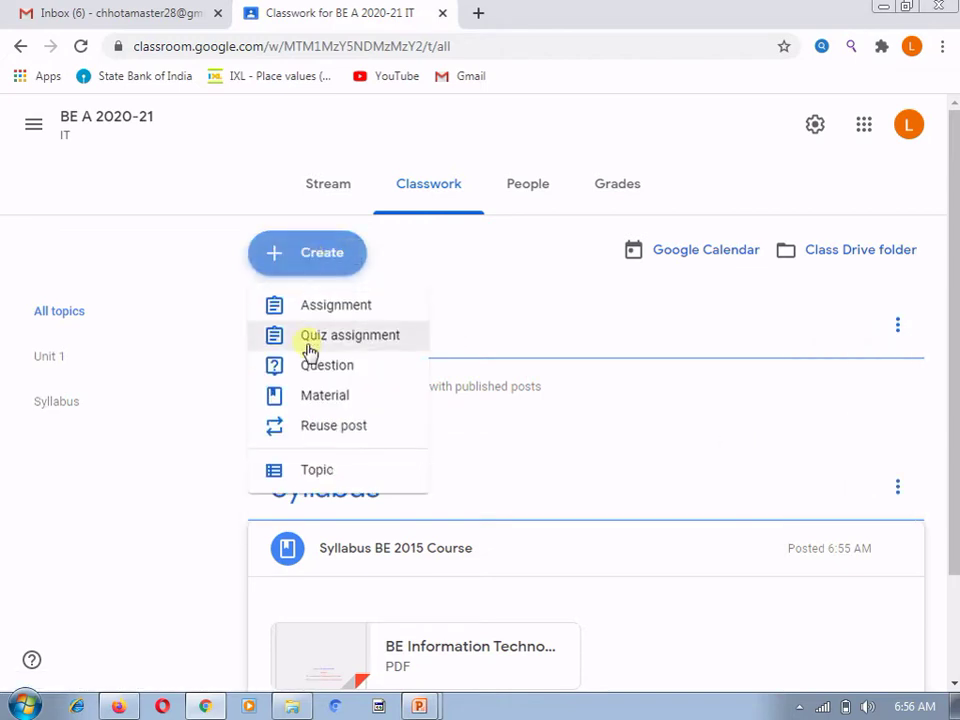
left_click(308, 413)
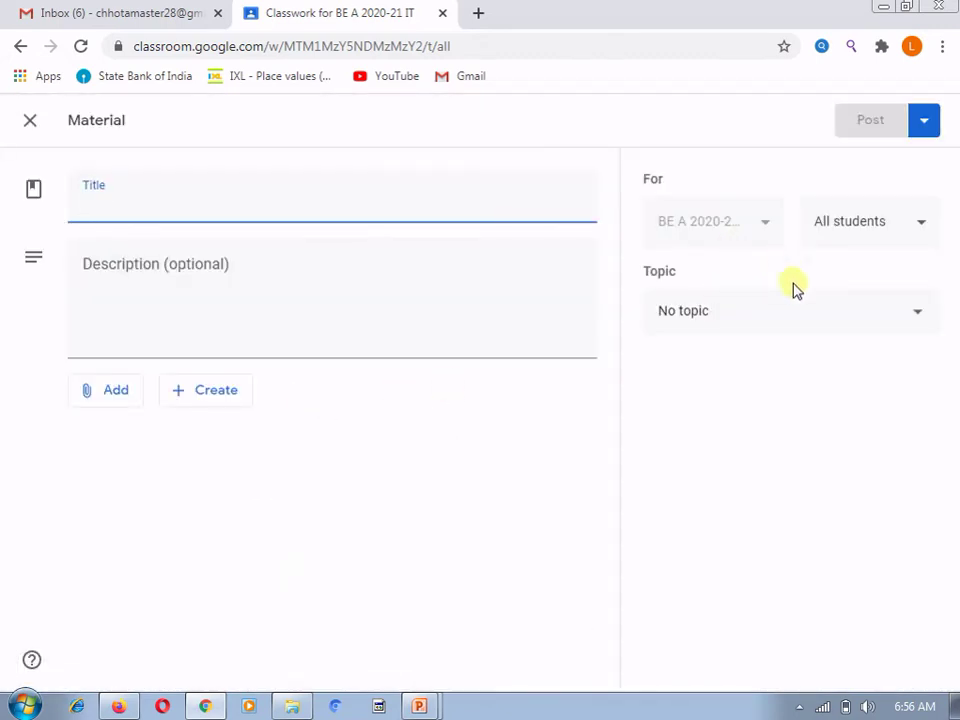
left_click(762, 320)
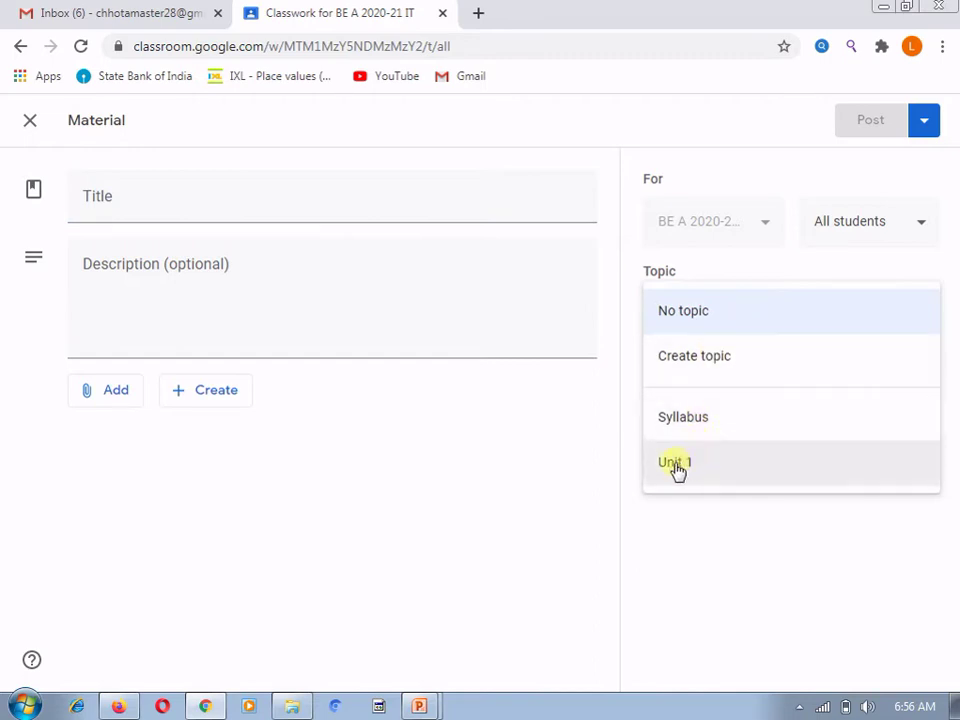
left_click(677, 466)
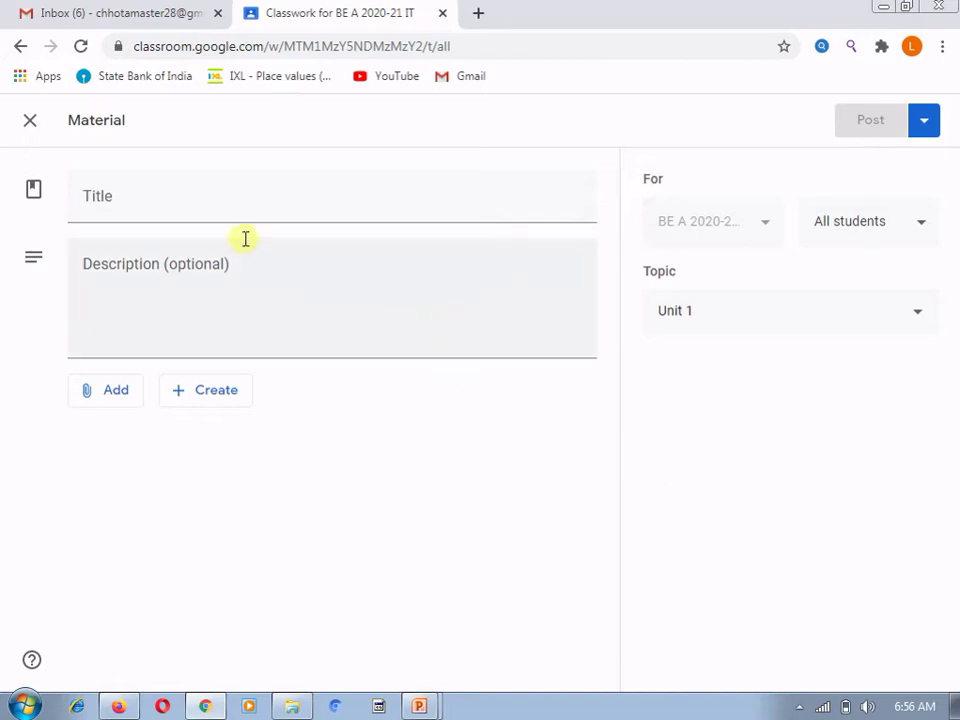
Step: Title the new material "Introduction" and review the available attachment sources
left_click(177, 209)
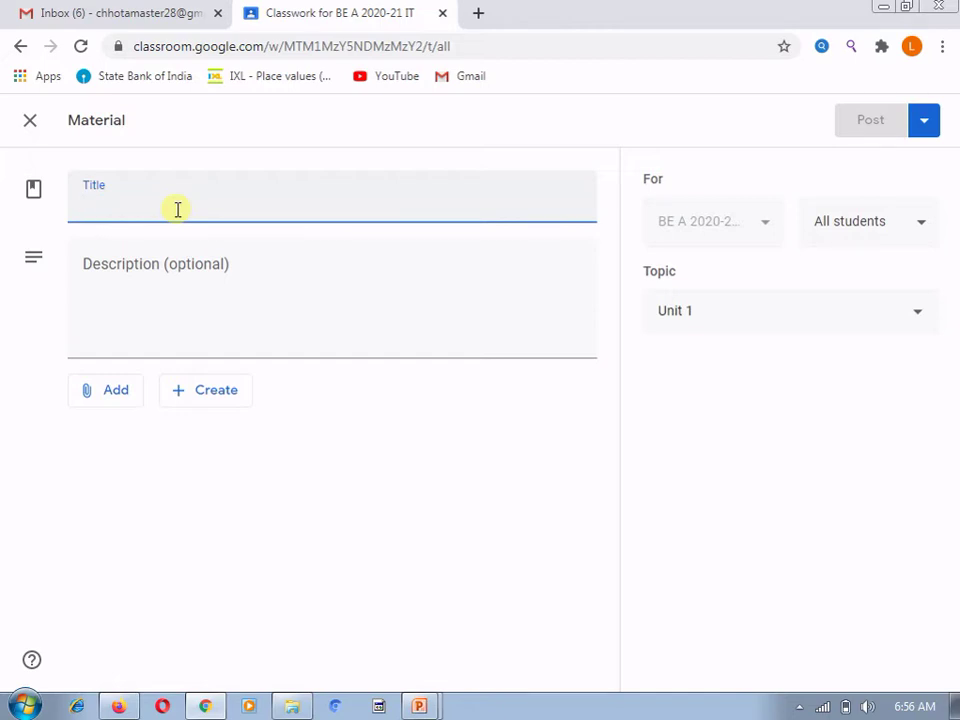
type("Intro")
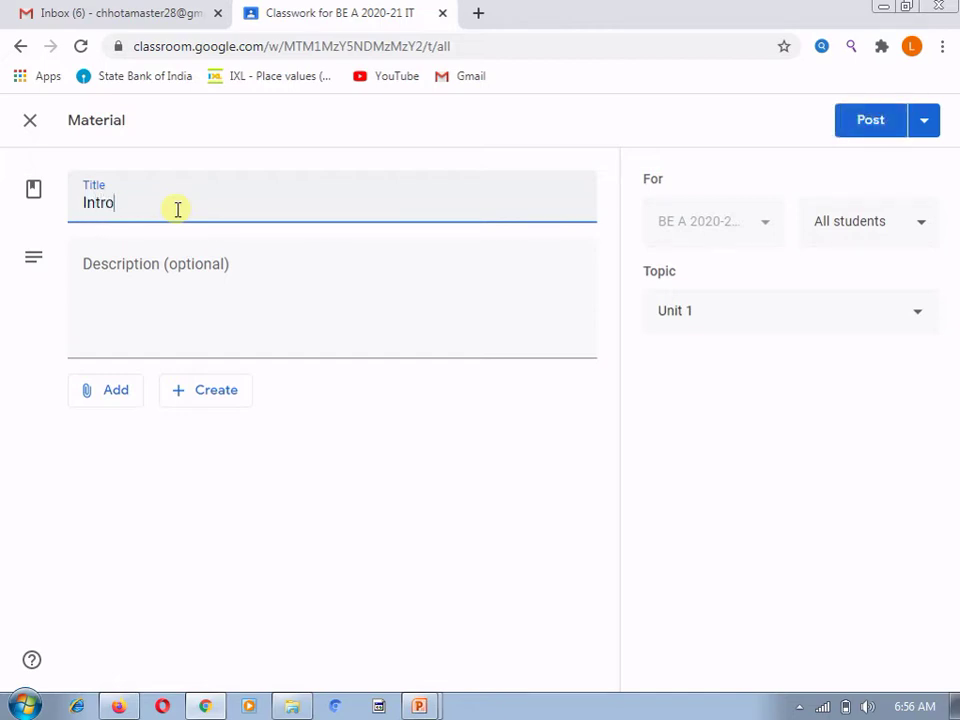
type("duction")
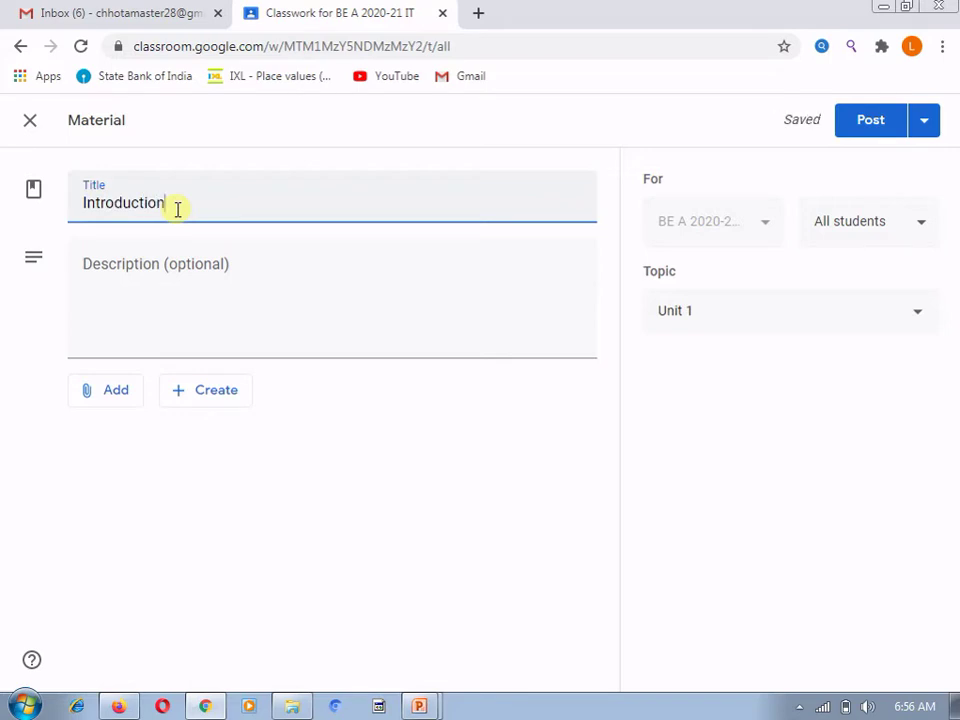
left_click(99, 400)
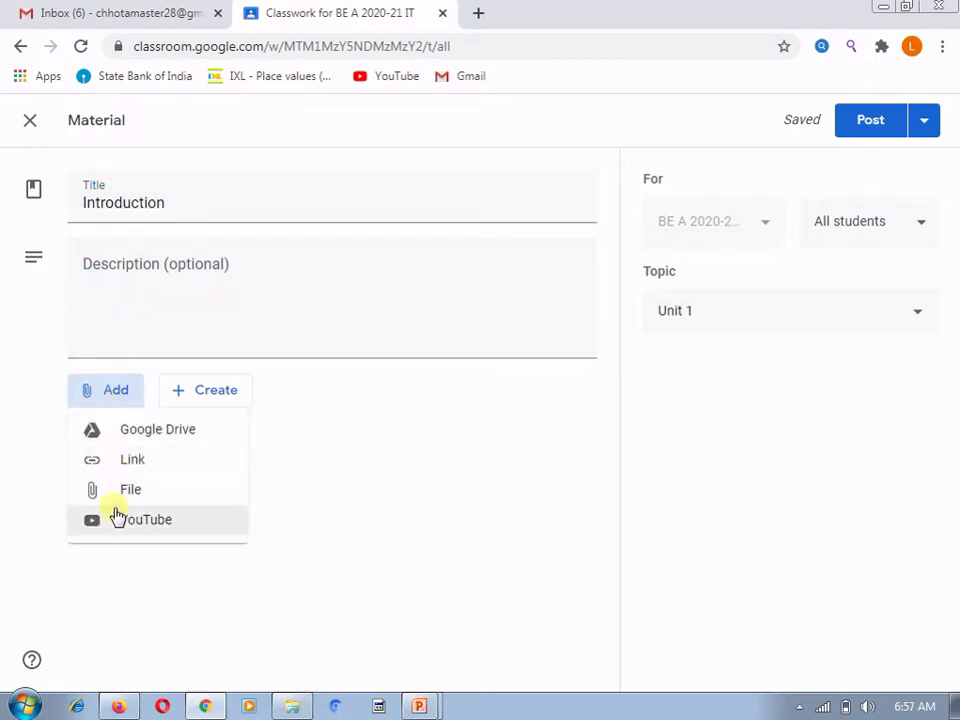
left_click(201, 408)
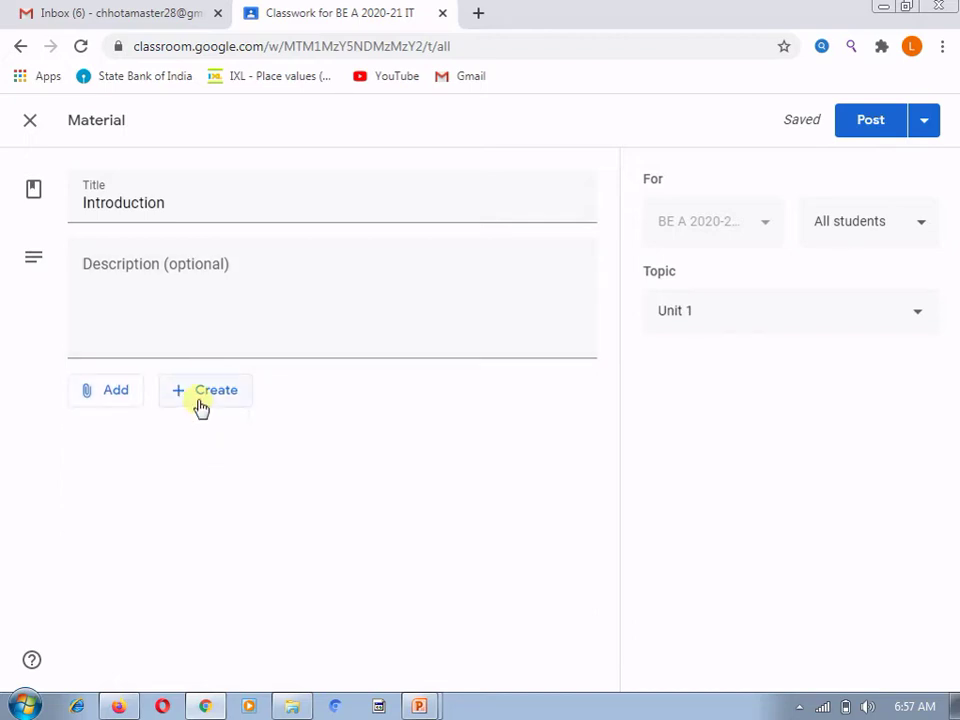
Step: Review the file types that can be created for the material and browse the file picker's Recent, My Drive, Shared drives and Starred sources
left_click(225, 405)
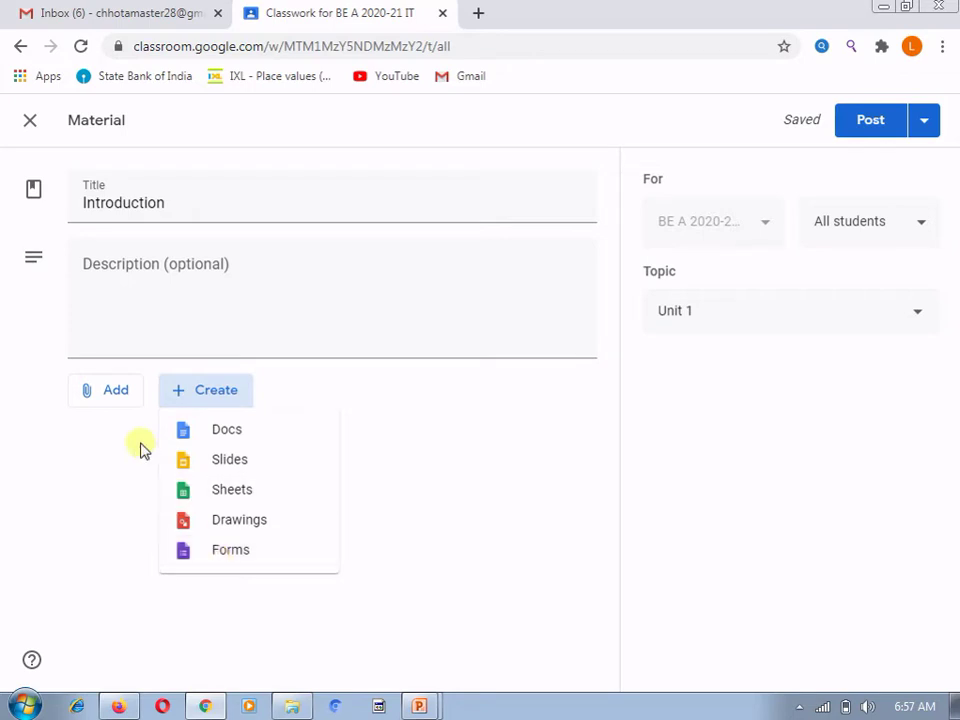
left_click(110, 410)
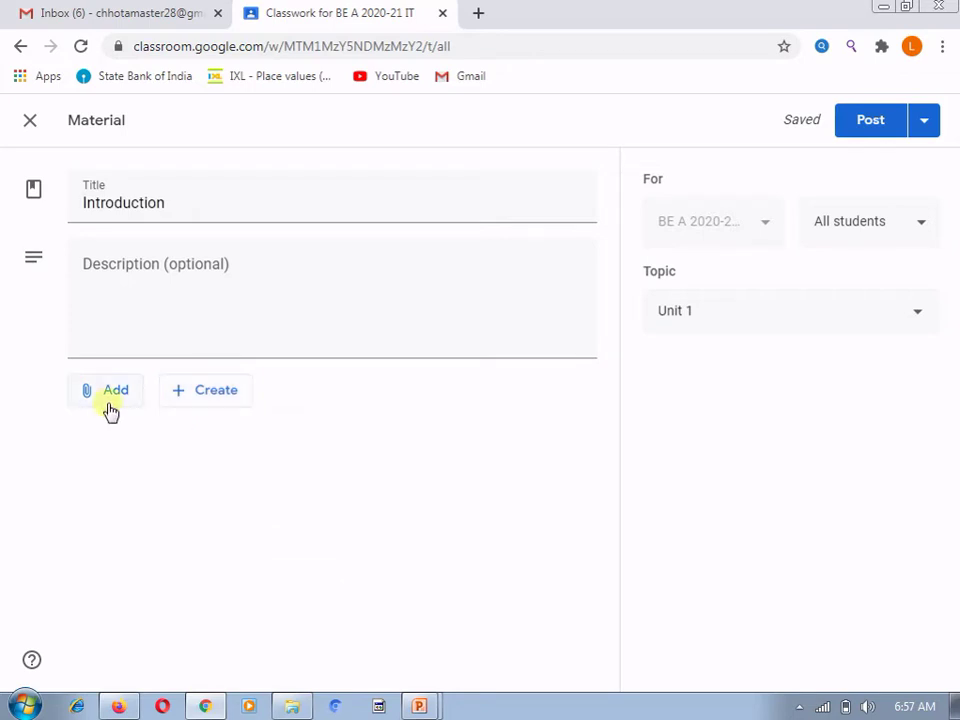
left_click(110, 410)
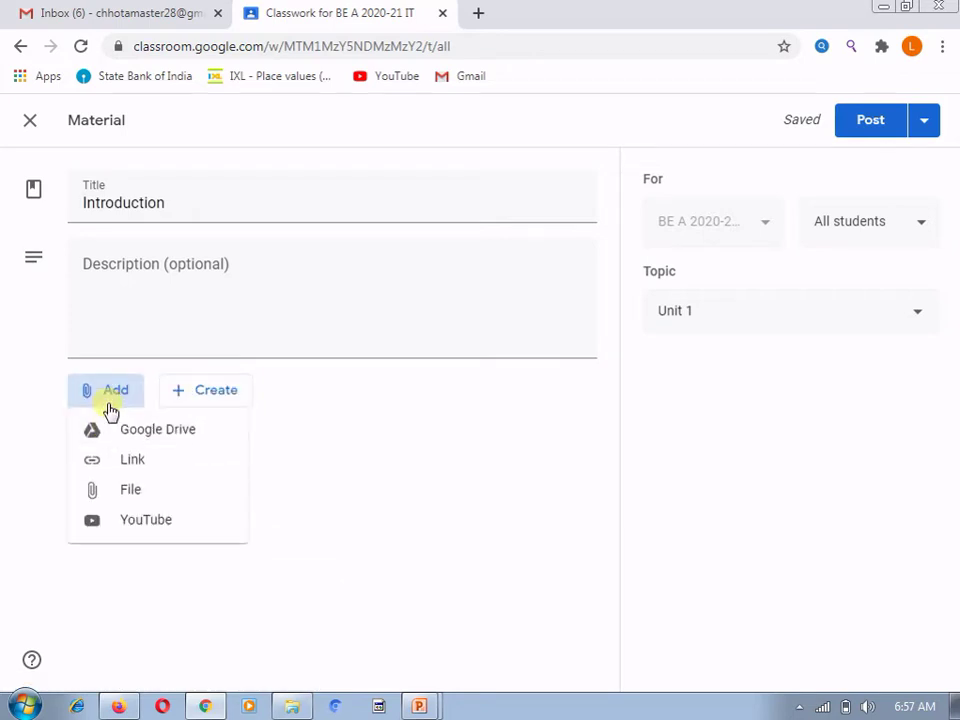
left_click(125, 492)
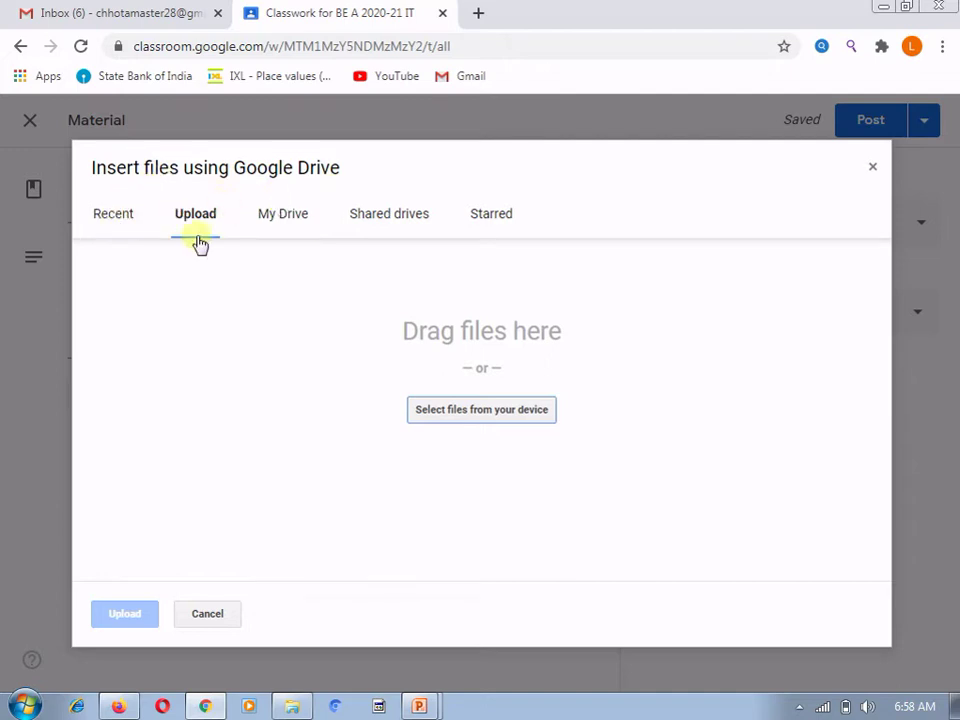
left_click(114, 216)
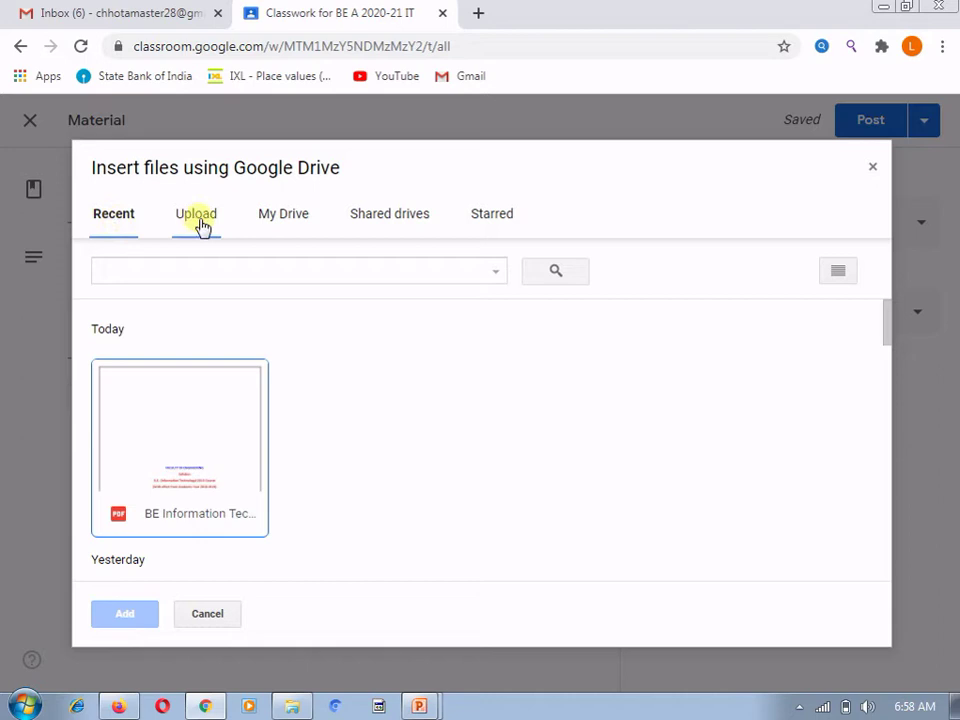
left_click(281, 224)
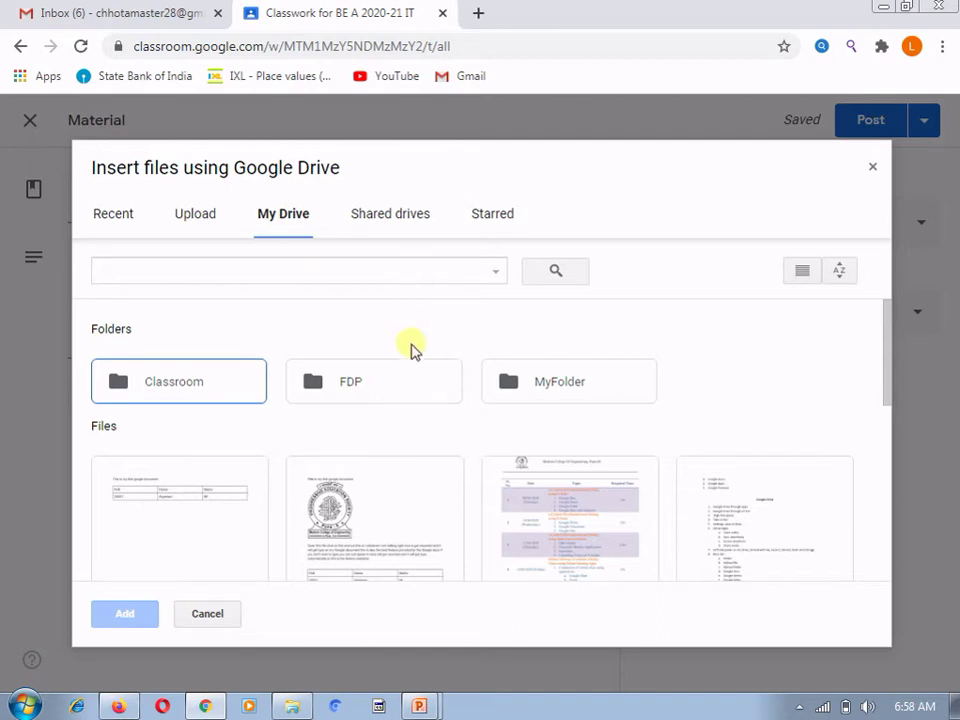
left_click(396, 227)
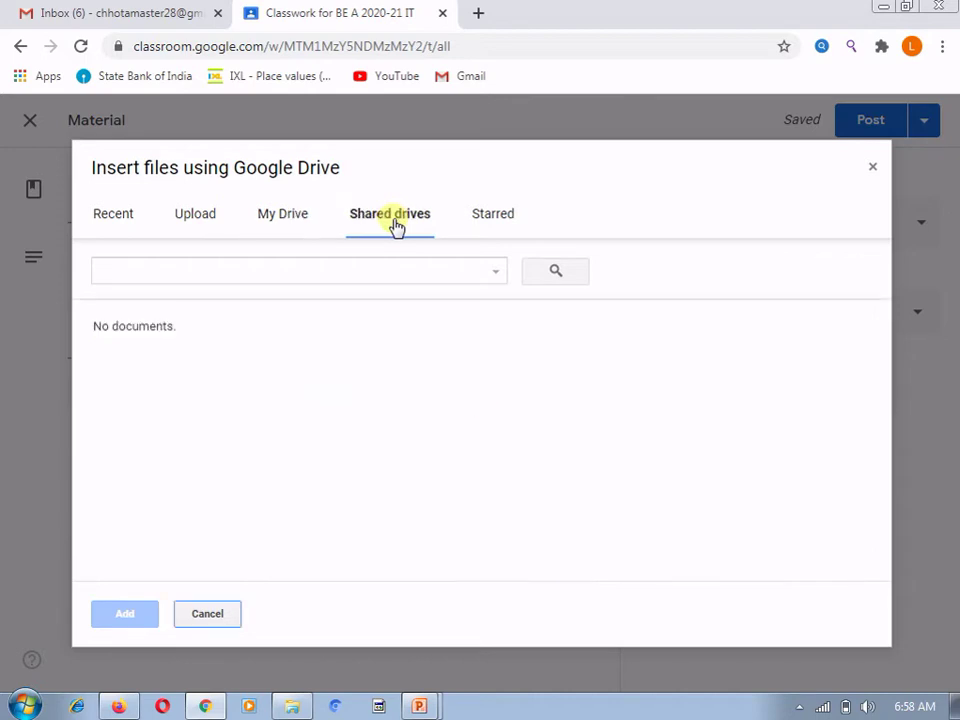
left_click(488, 219)
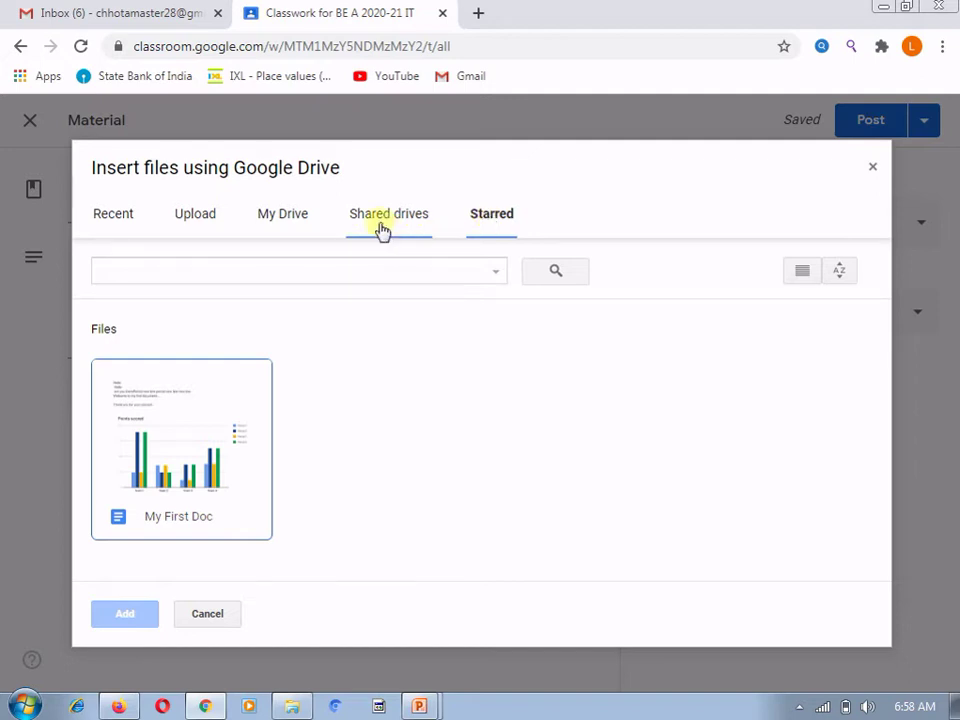
Step: Attach MyDocument from My Drive to the Introduction material and post it to the class
left_click(303, 226)
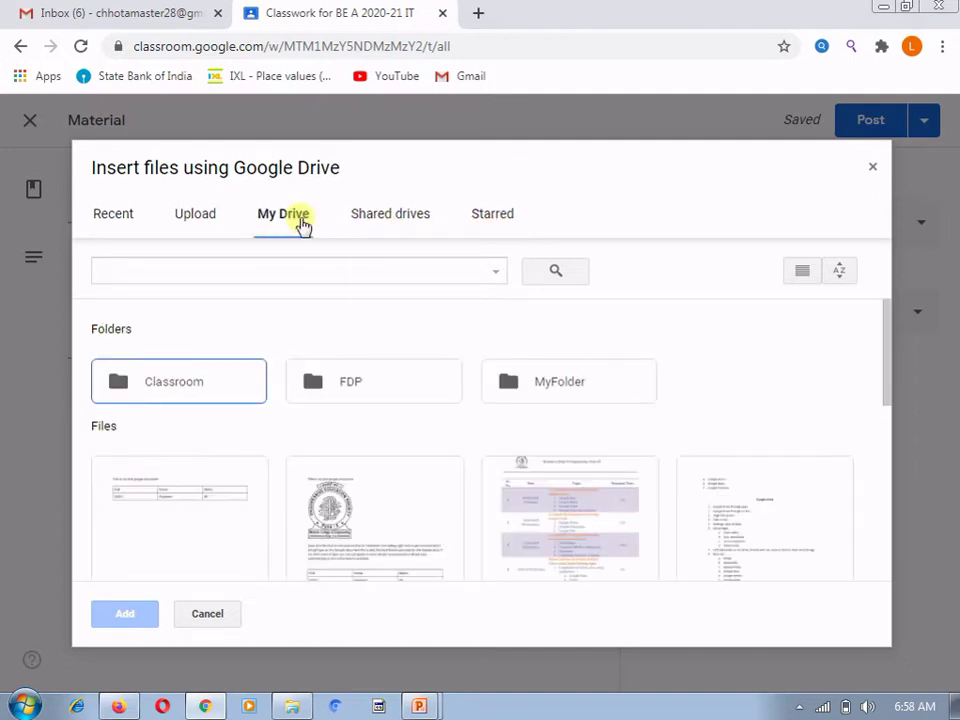
left_click(375, 508)
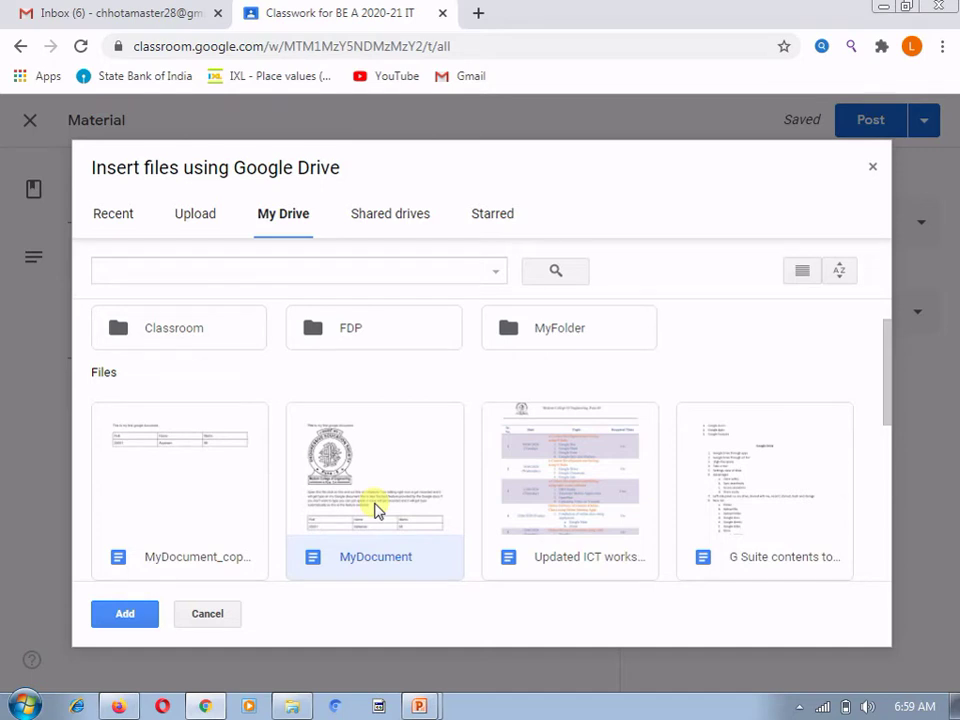
left_click(118, 615)
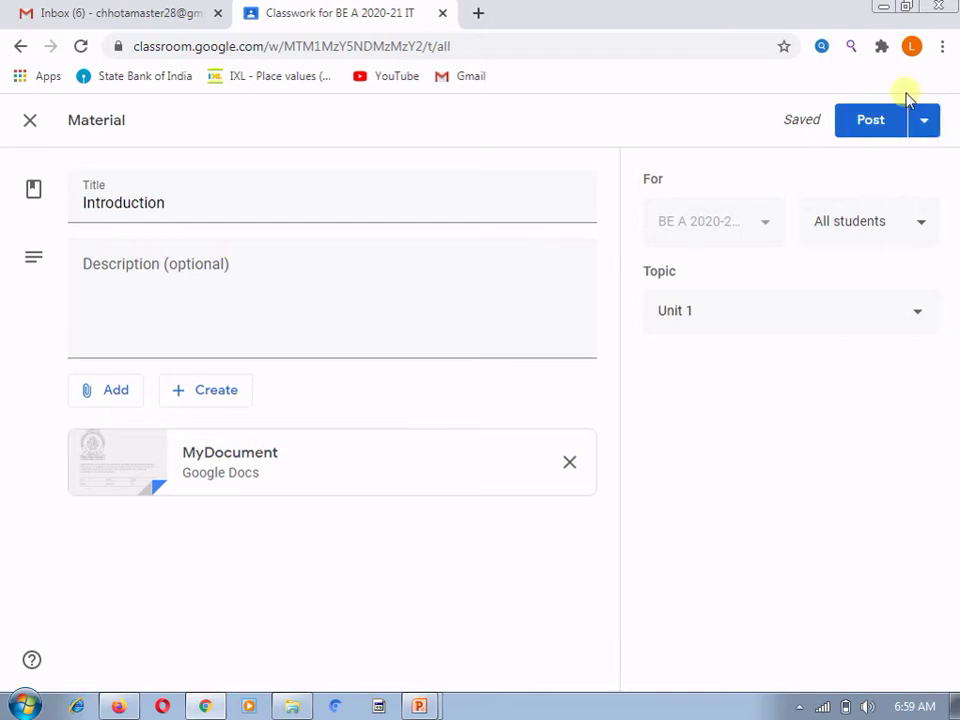
left_click(877, 129)
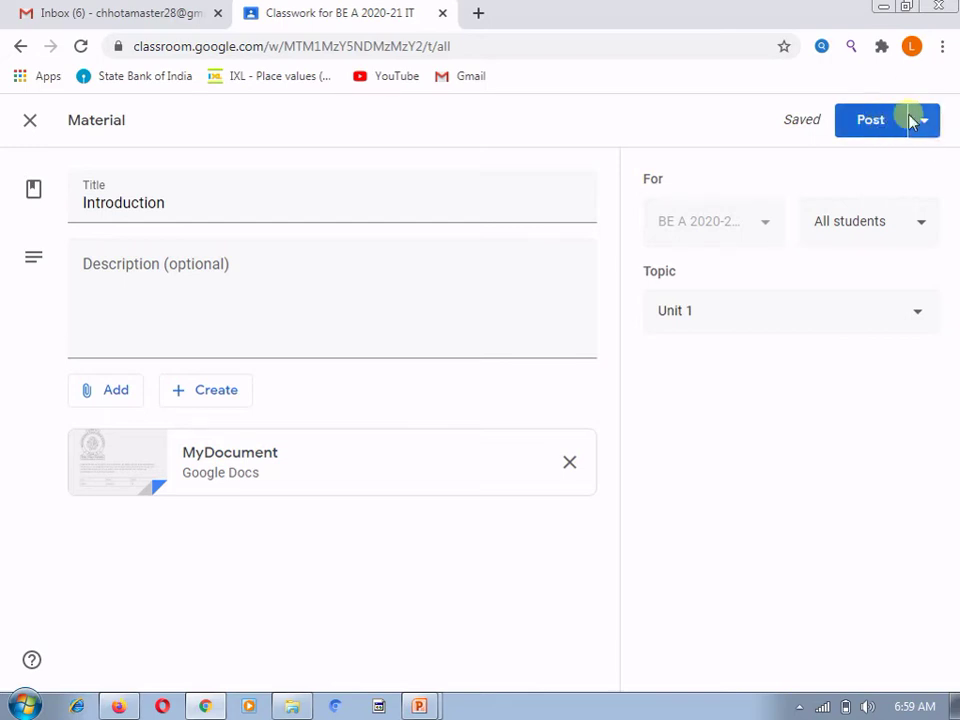
left_click(922, 120)
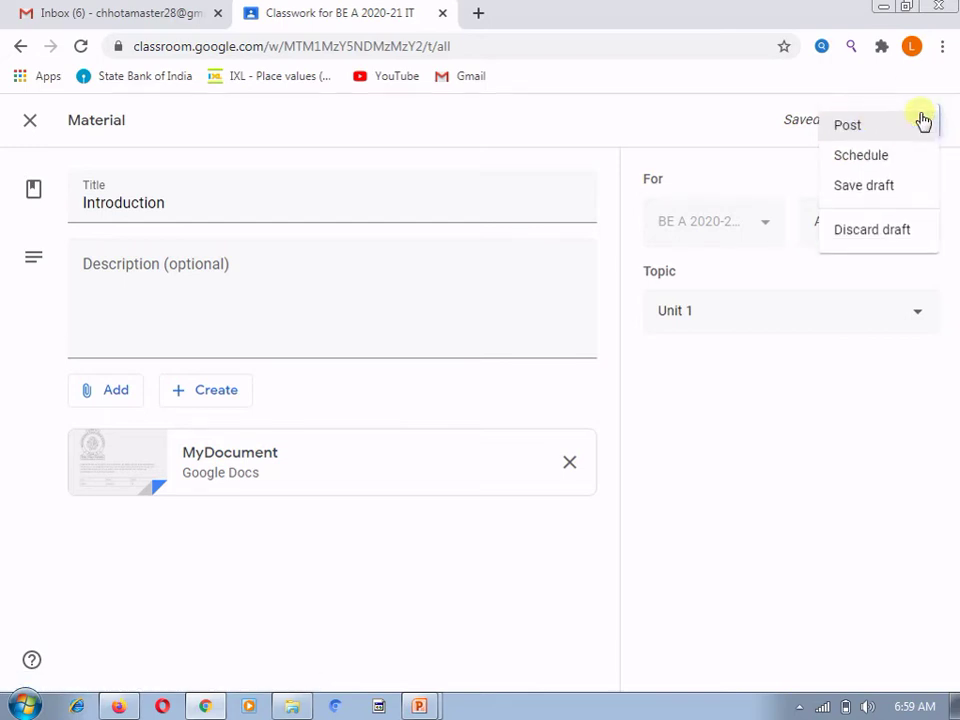
left_click(864, 131)
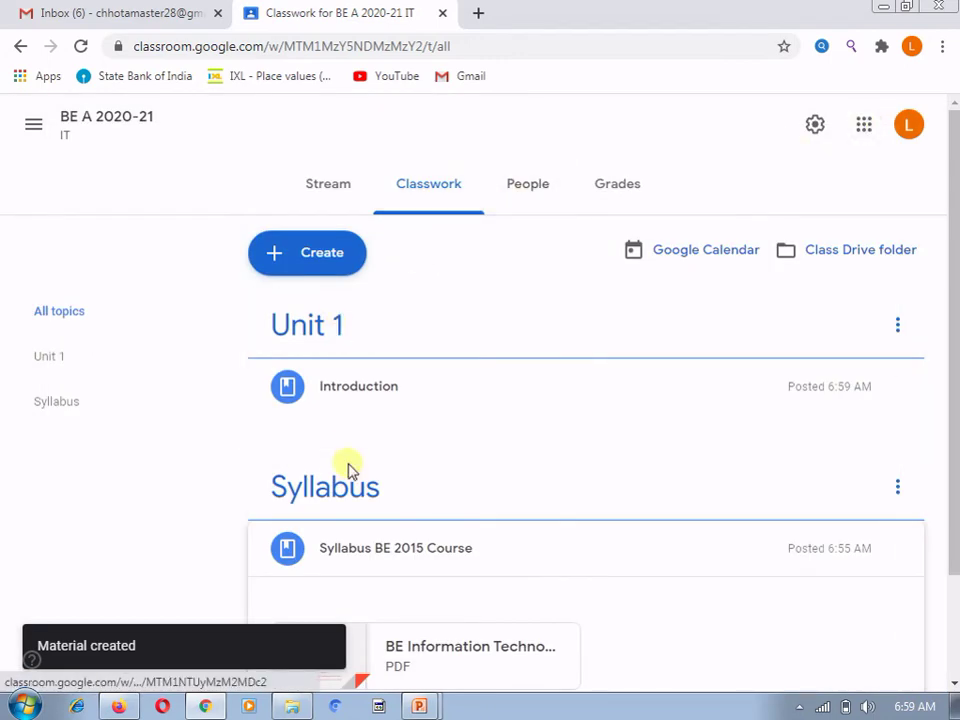
Step: Switch to the student's Firefox session, reload Classwork, expand the Introduction material to check its attachment, and return to the teacher's Chrome window
left_click(118, 708)
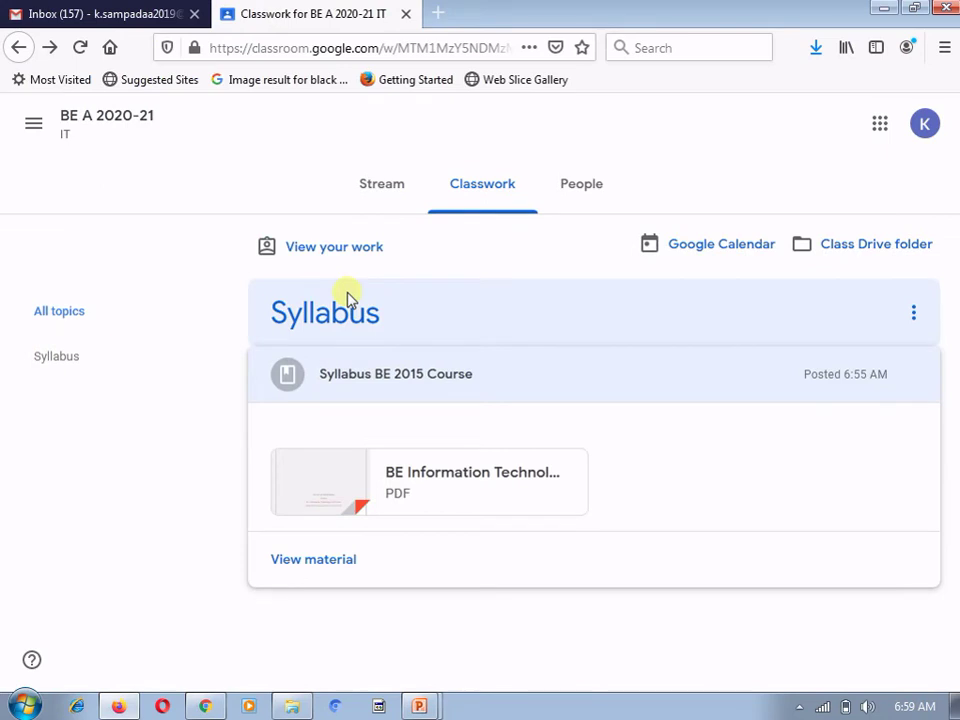
key("F5")
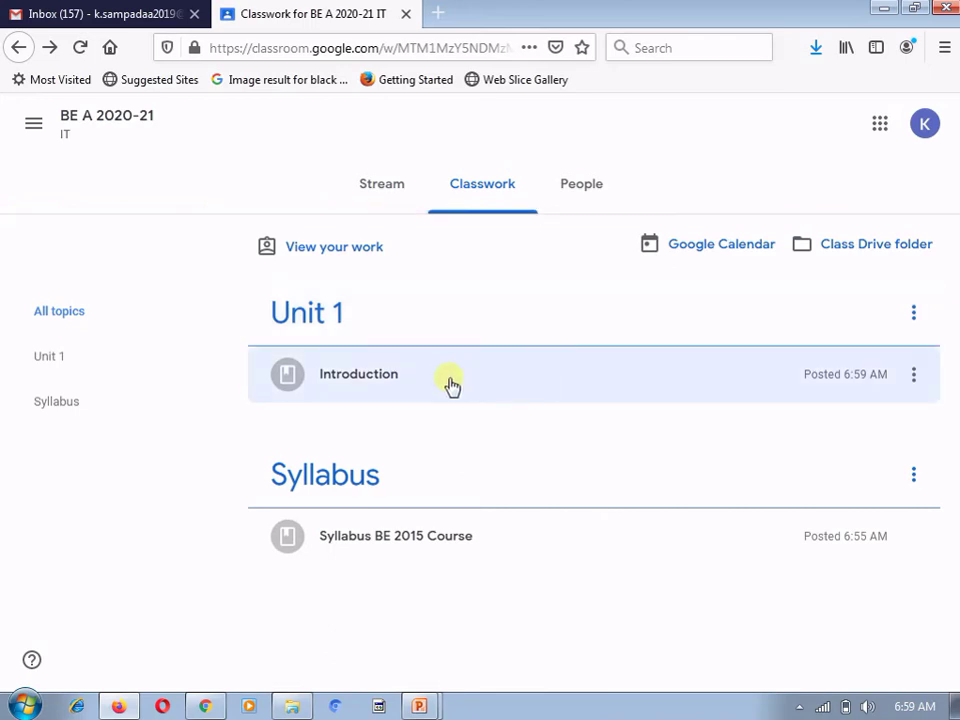
left_click(440, 373)
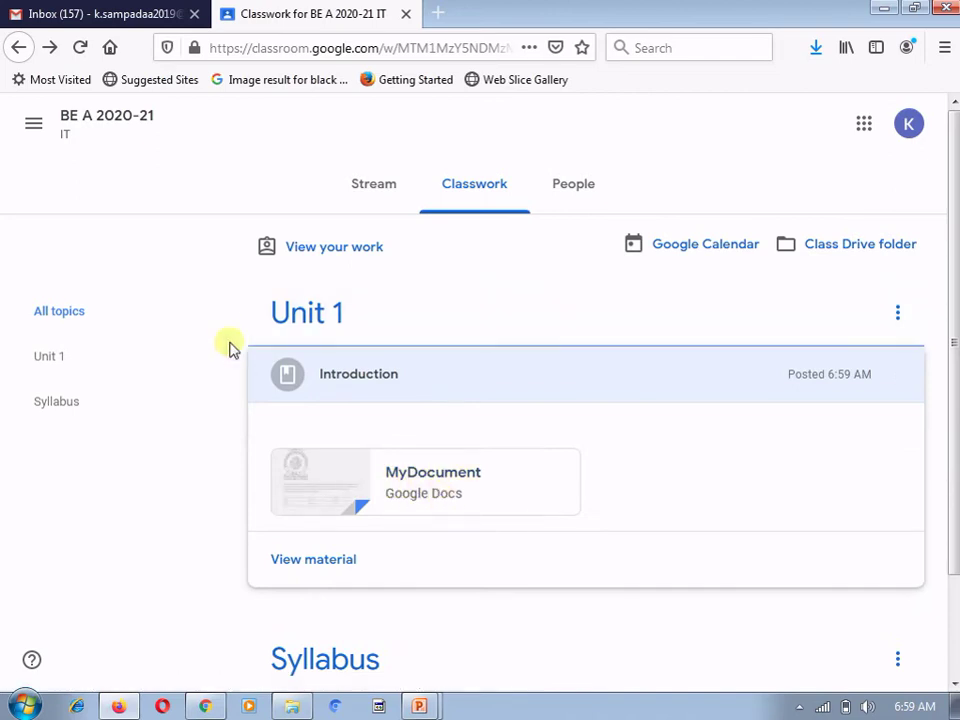
left_click(197, 707)
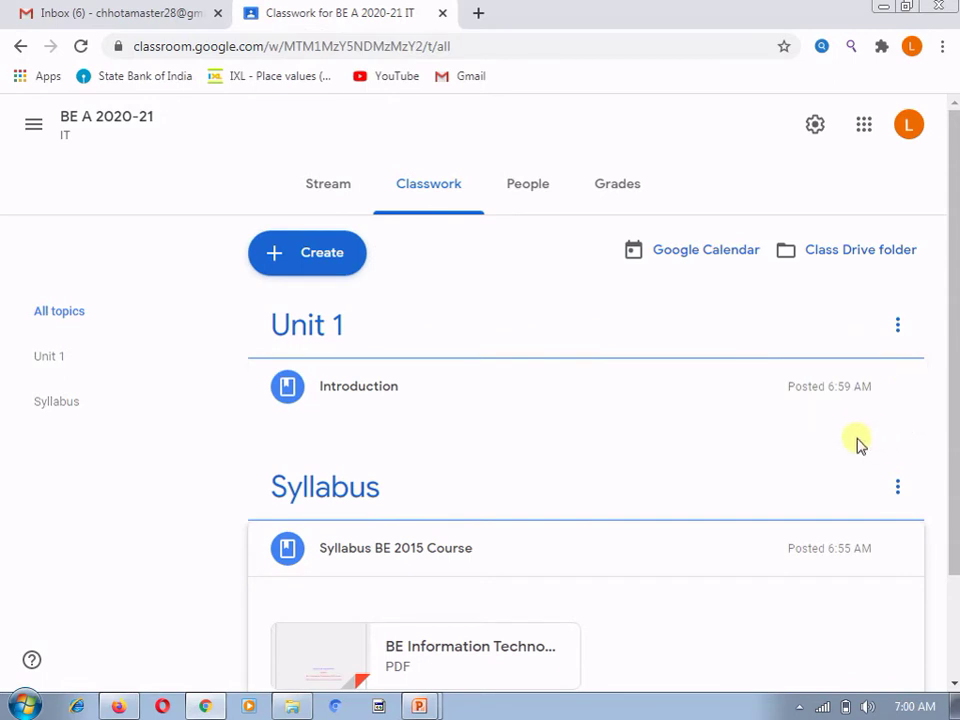
Step: Create a further Material post in Classwork and assign it to the topic "Unit 1"
left_click(319, 264)
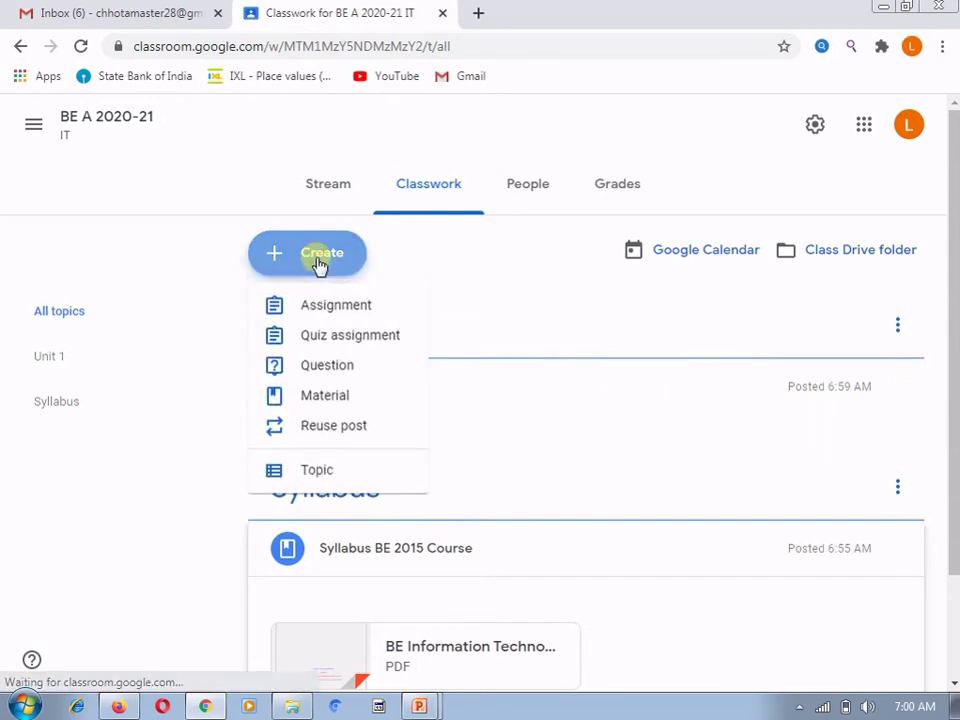
left_click(313, 393)
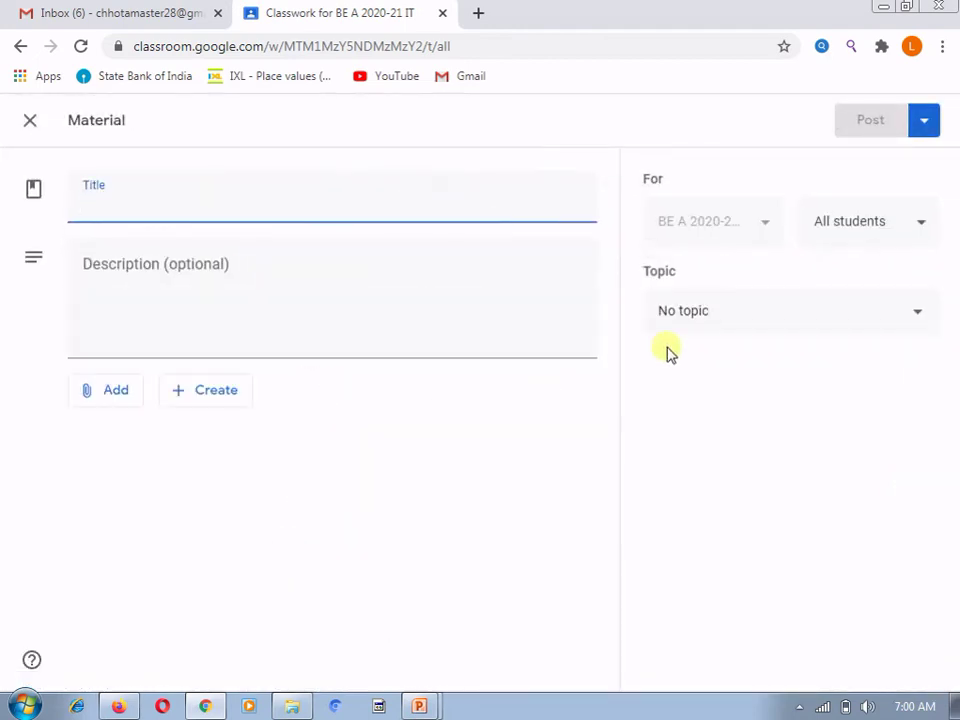
left_click(797, 322)
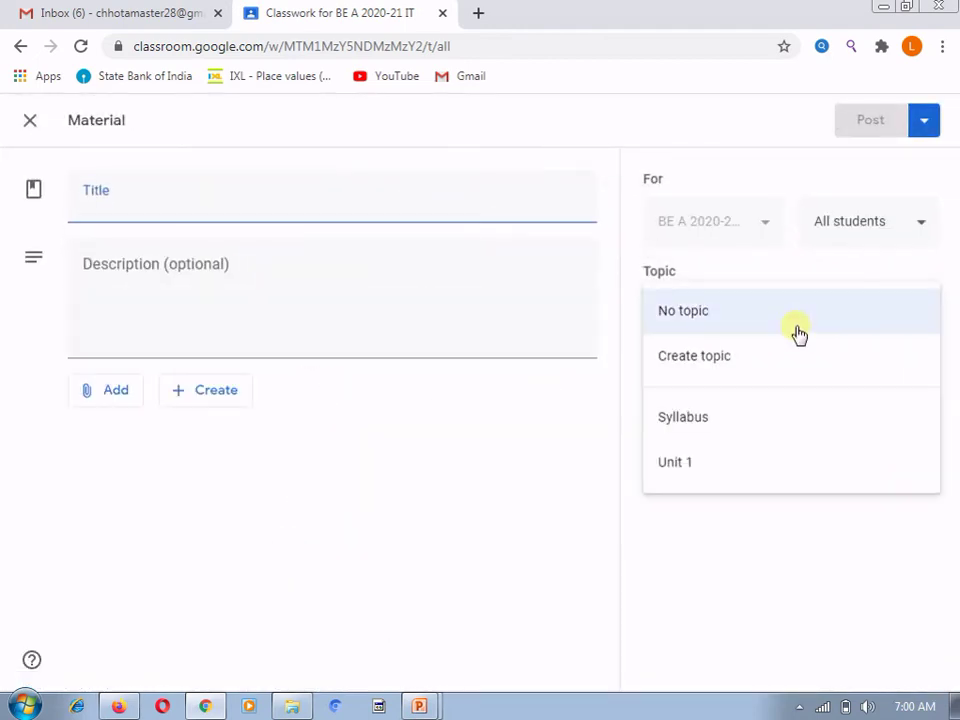
left_click(720, 470)
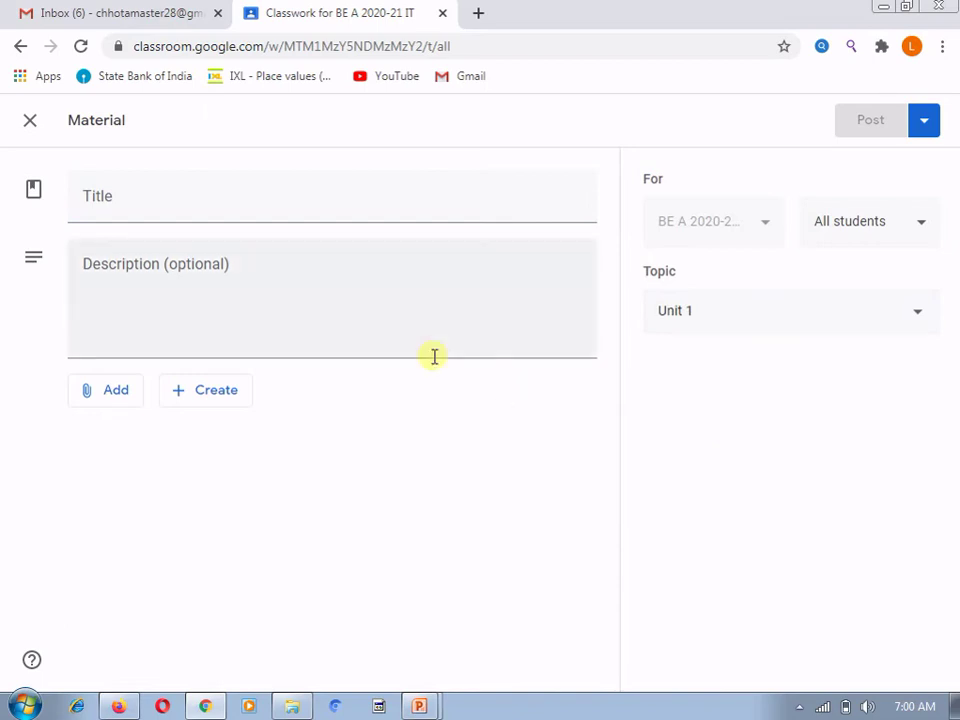
Step: Title the new material "Architecture" with a capital A
left_click(228, 201)
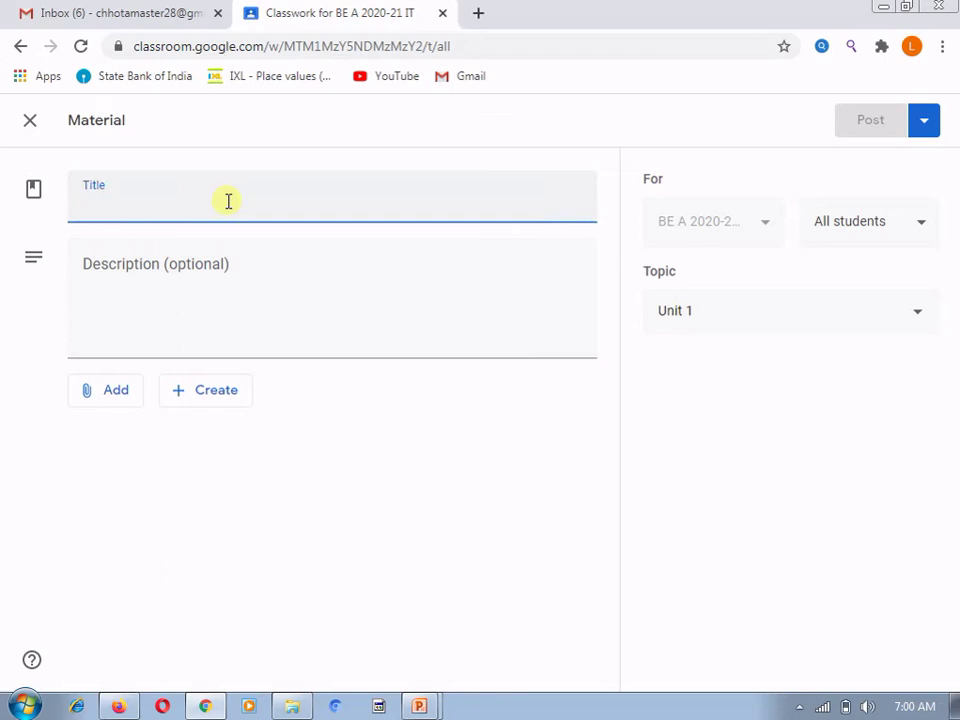
type("architecture")
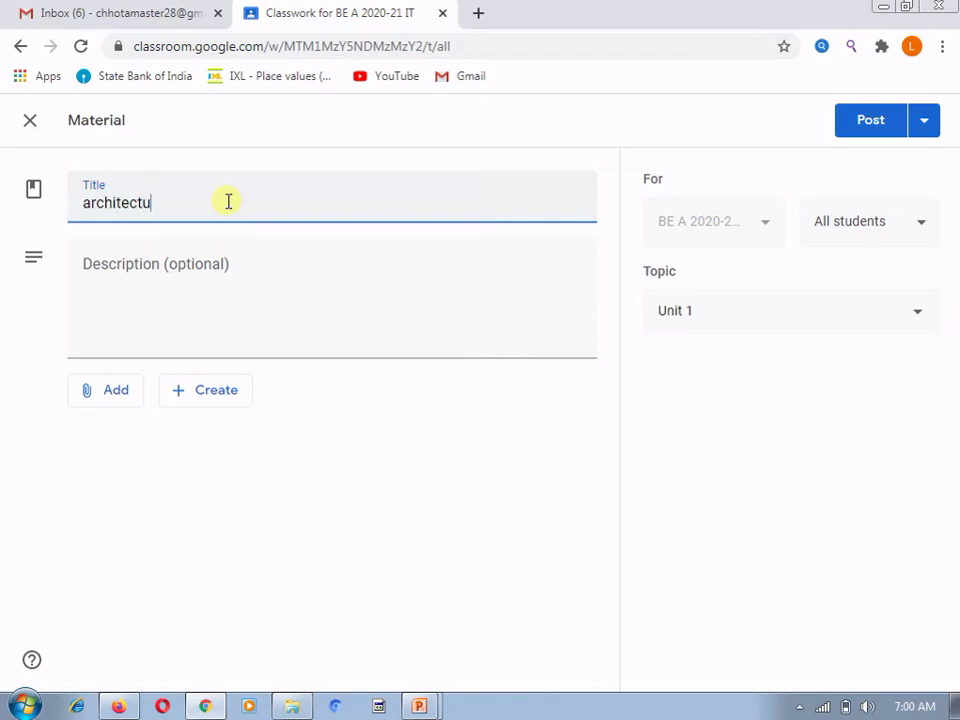
left_click(95, 201)
key("BackSpace")
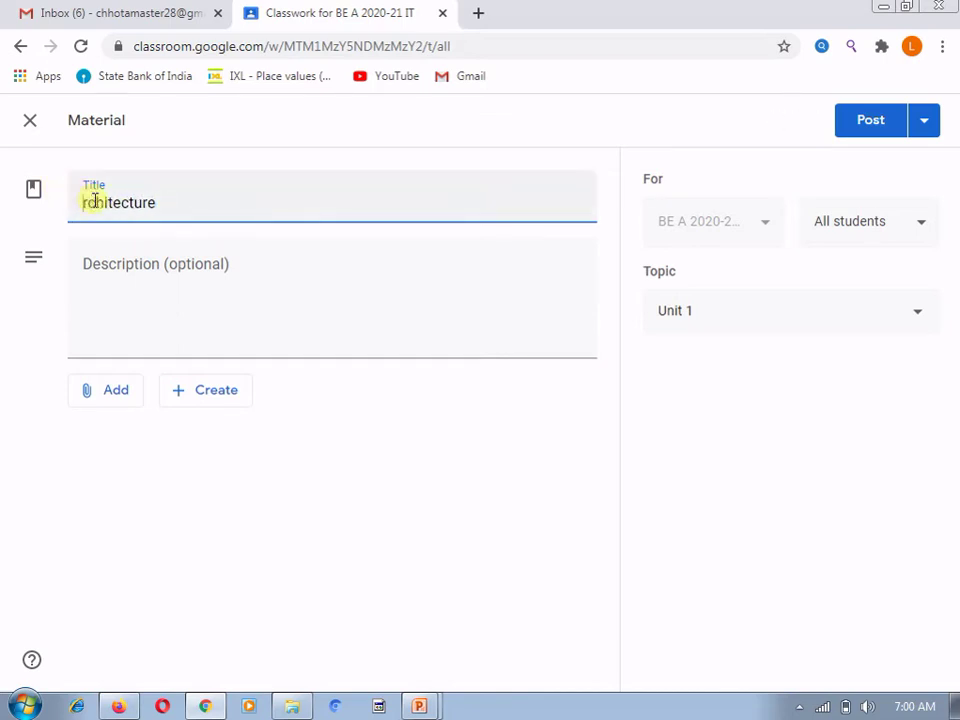
type("A")
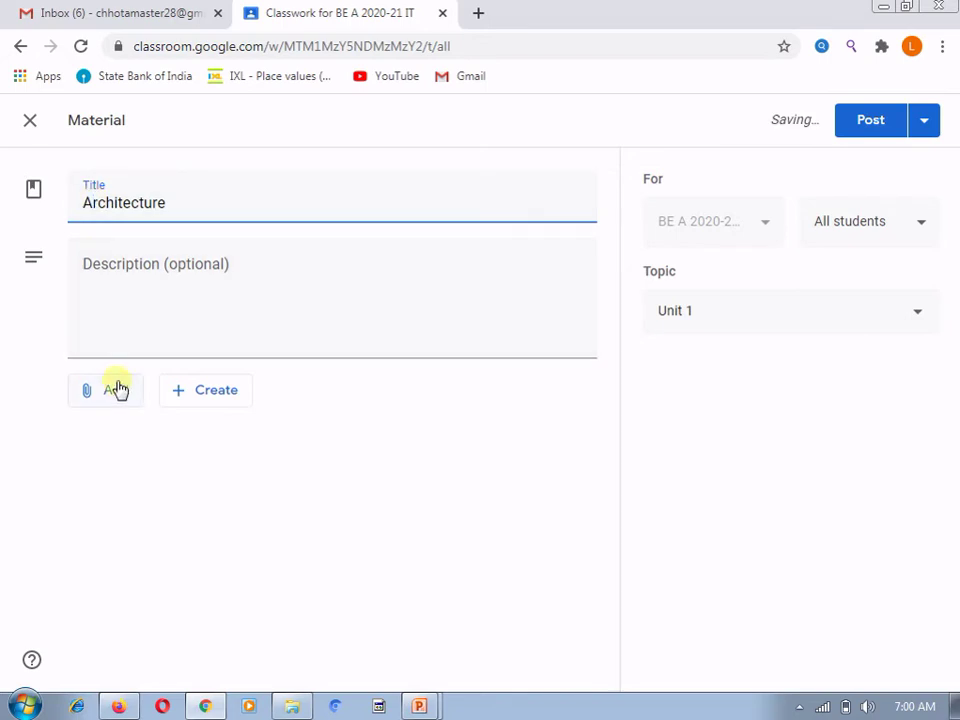
Step: Attach Document 2 from My Drive to the Architecture material and post it to the class
left_click(117, 389)
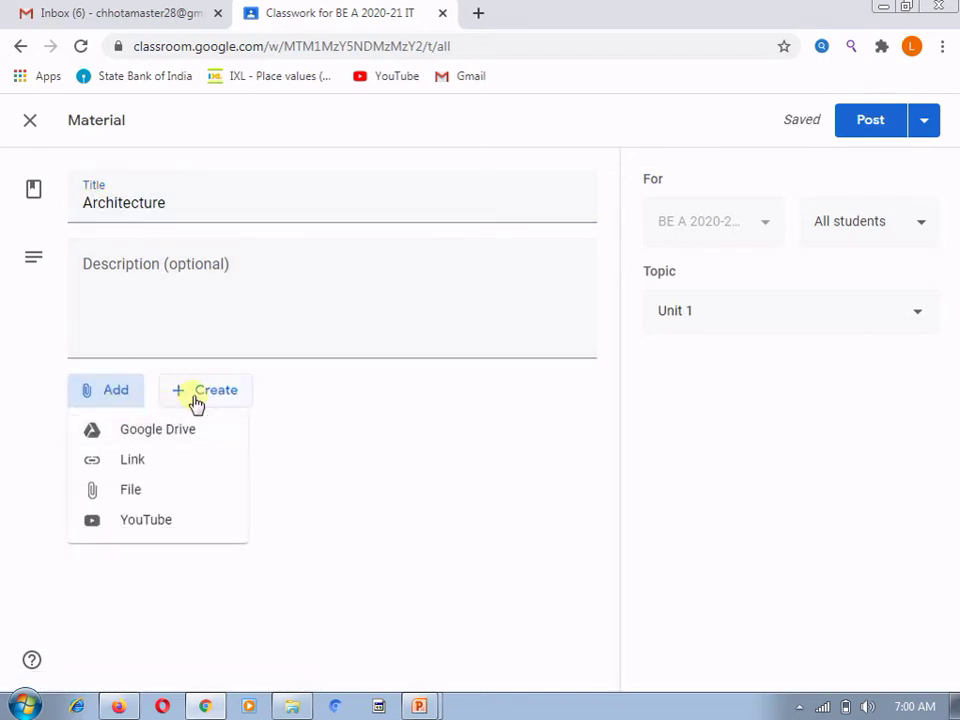
left_click(246, 318)
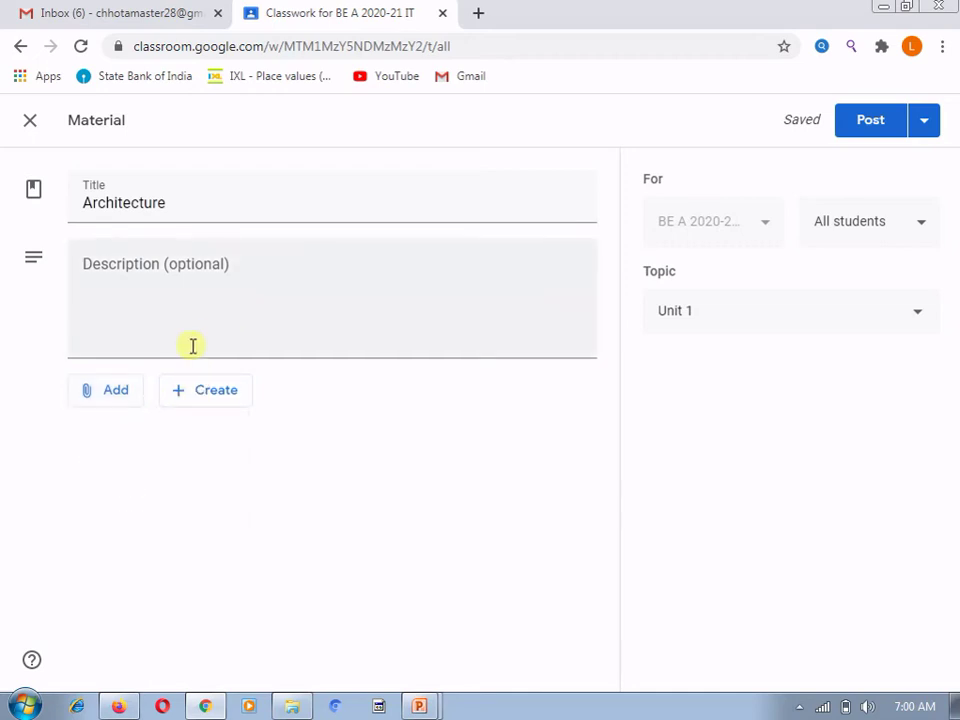
left_click(122, 392)
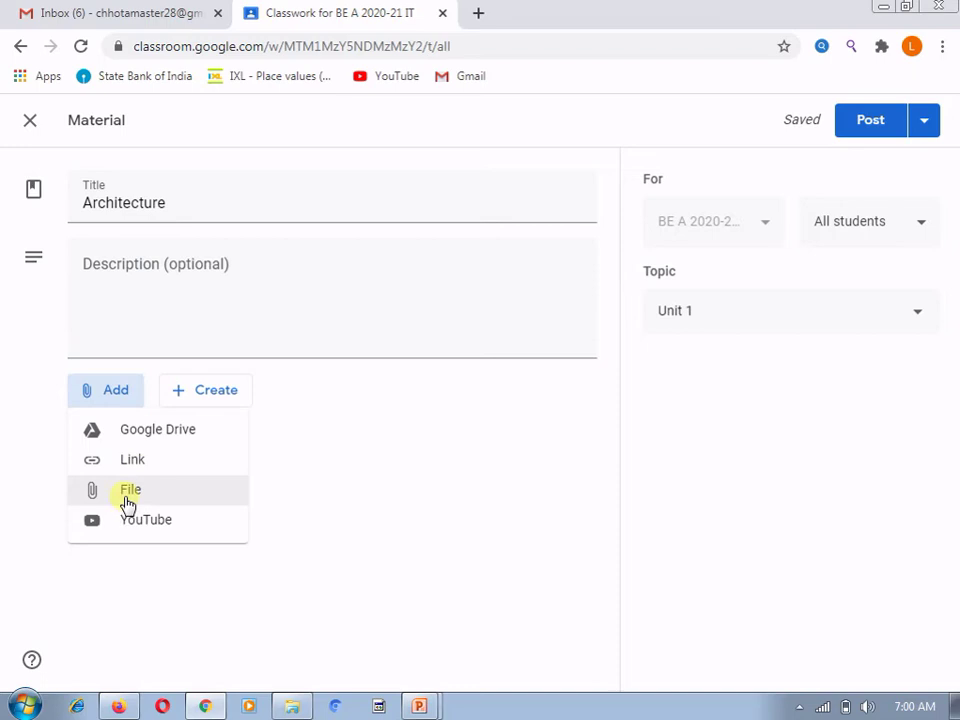
left_click(158, 437)
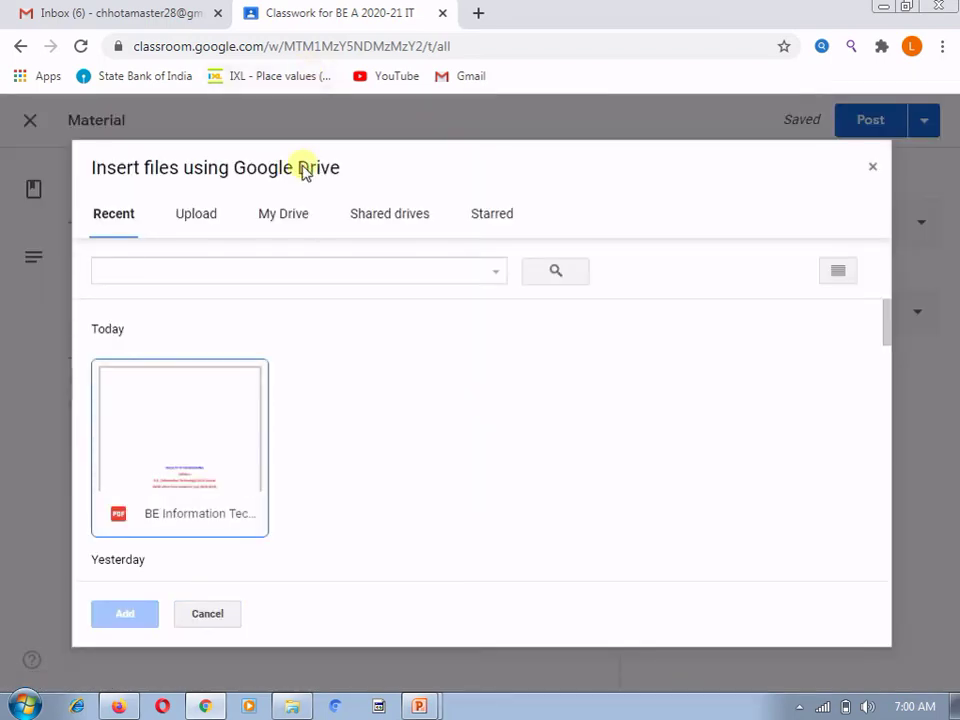
left_click(293, 219)
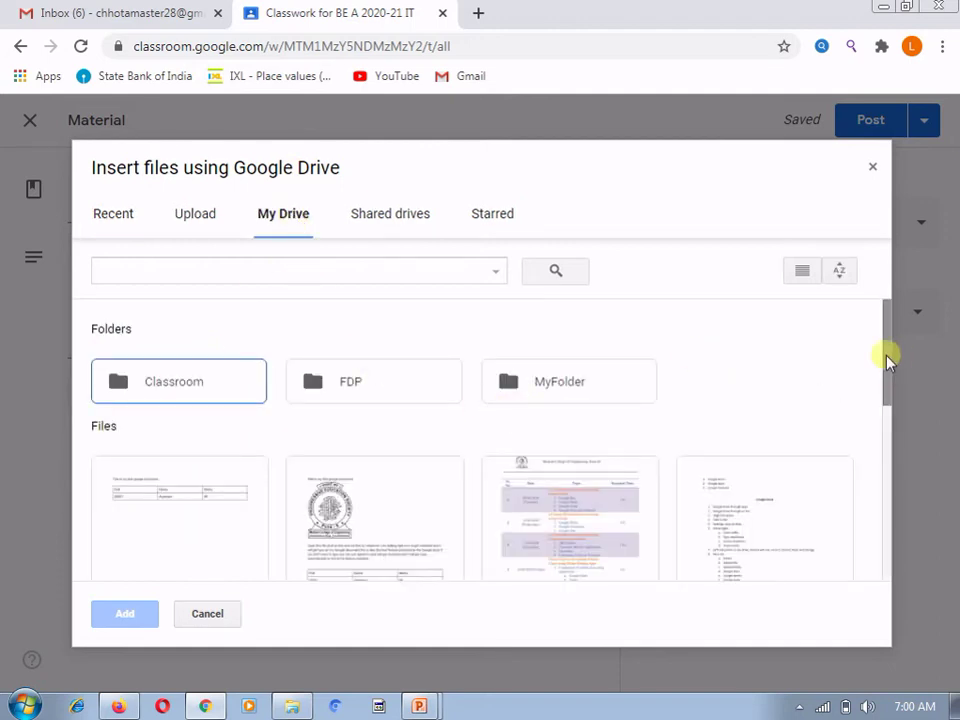
left_click_drag(887, 358, 911, 456)
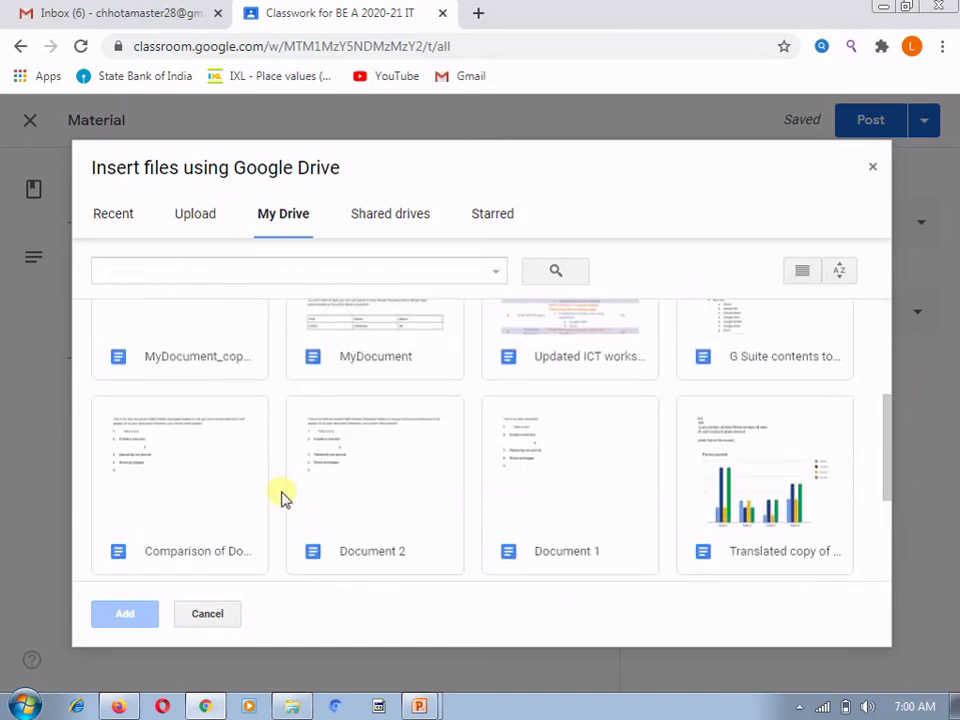
left_click(343, 467)
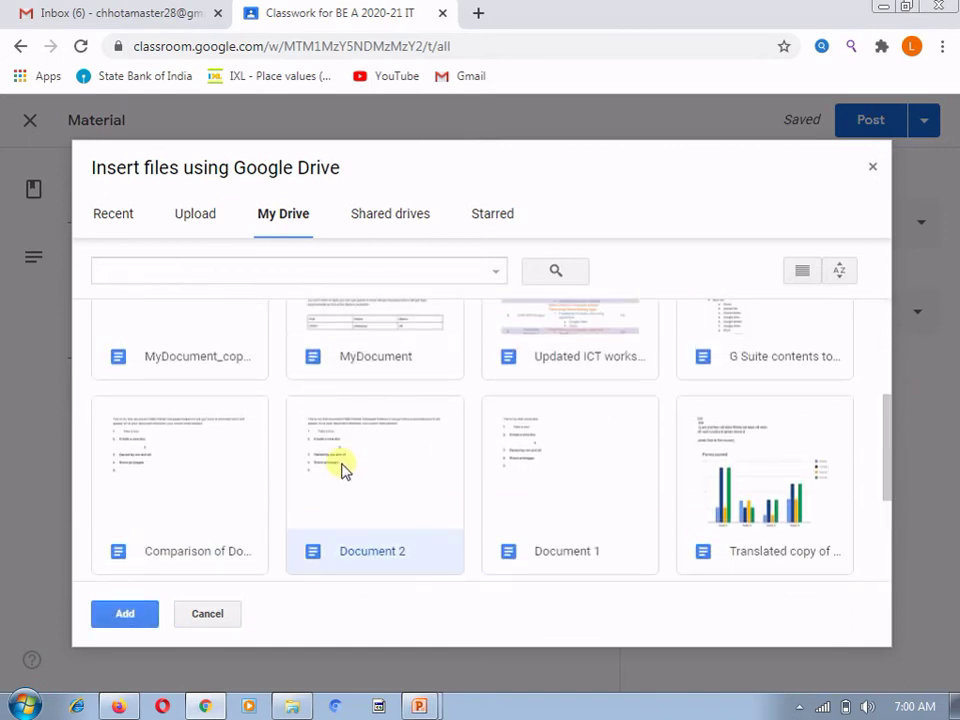
left_click(117, 618)
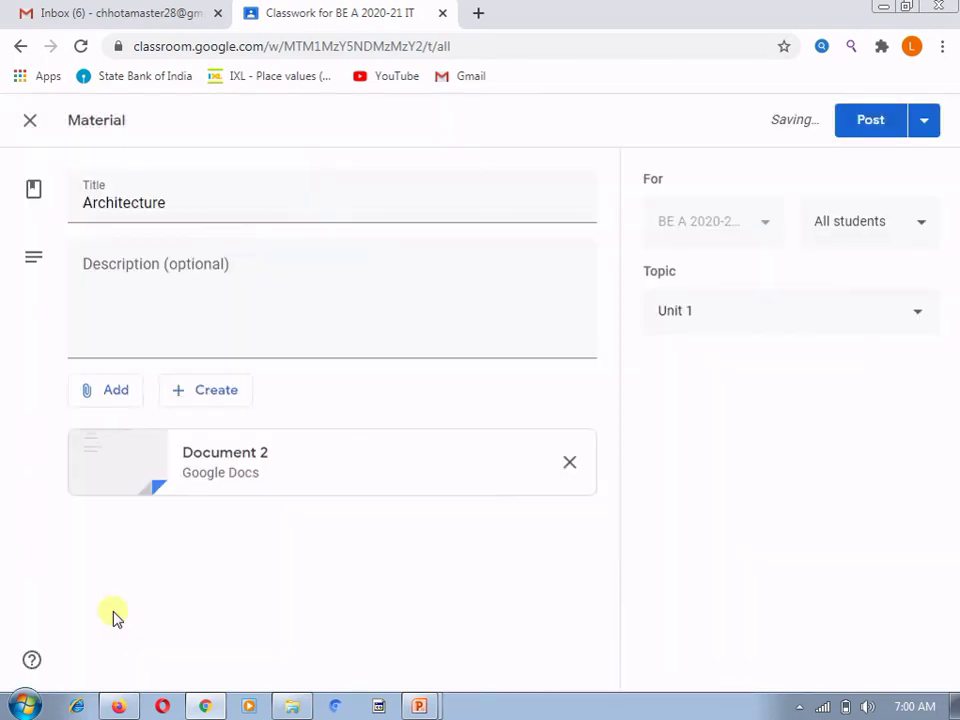
left_click(855, 130)
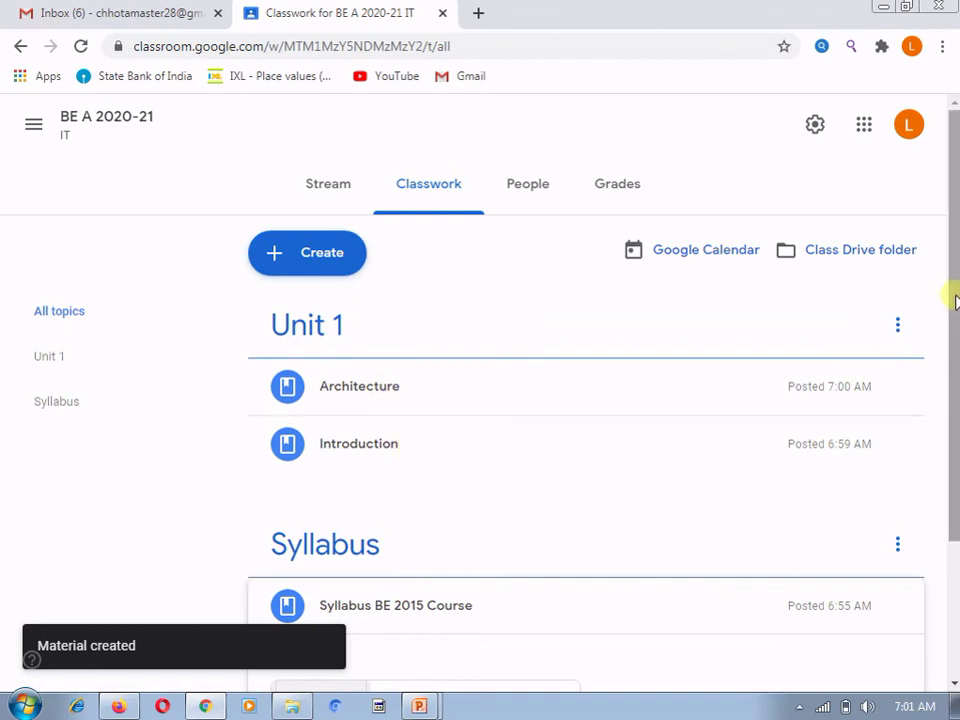
Step: Move the Syllabus topic up so it sits above Unit 1 in Classwork
mouse_move(955, 300)
left_mouse_down()
mouse_move(956, 389)
mouse_move(956, 298)
left_mouse_up()
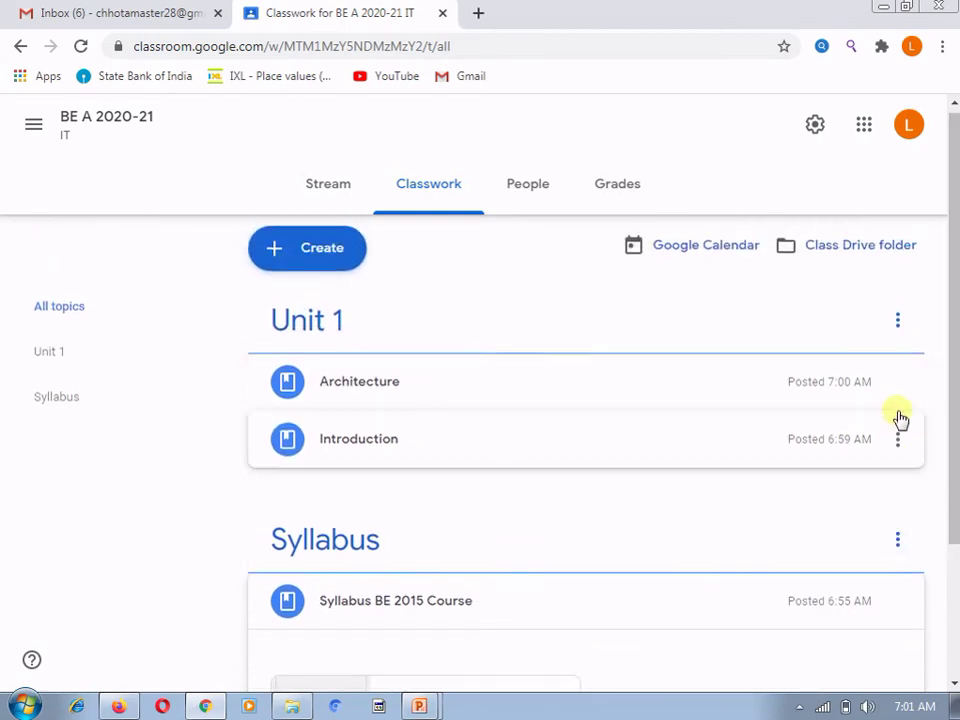
left_click(897, 545)
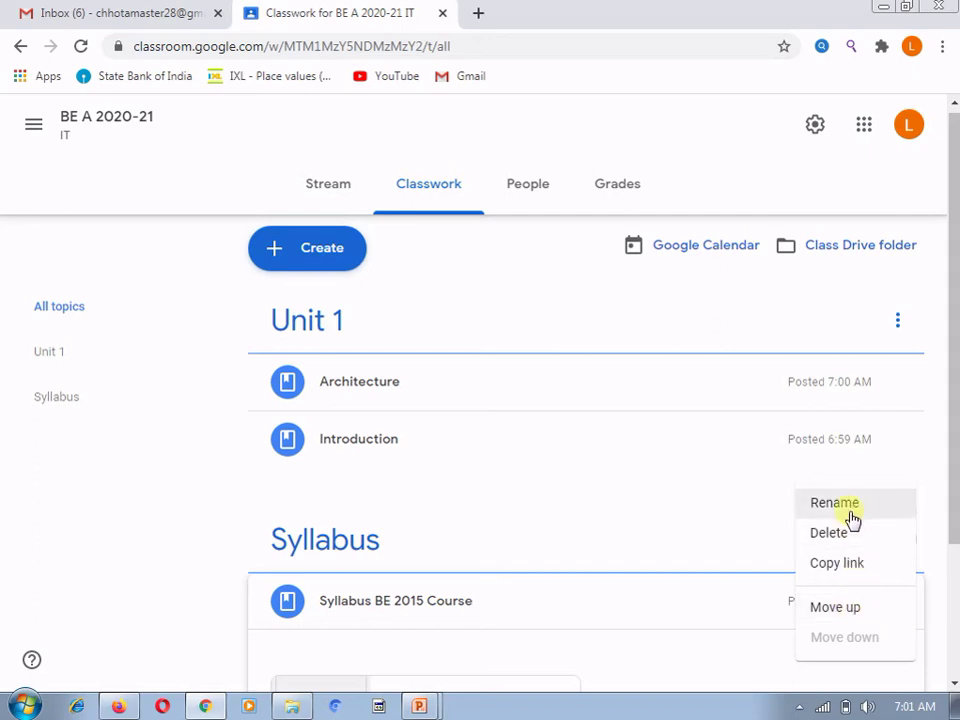
left_click(836, 608)
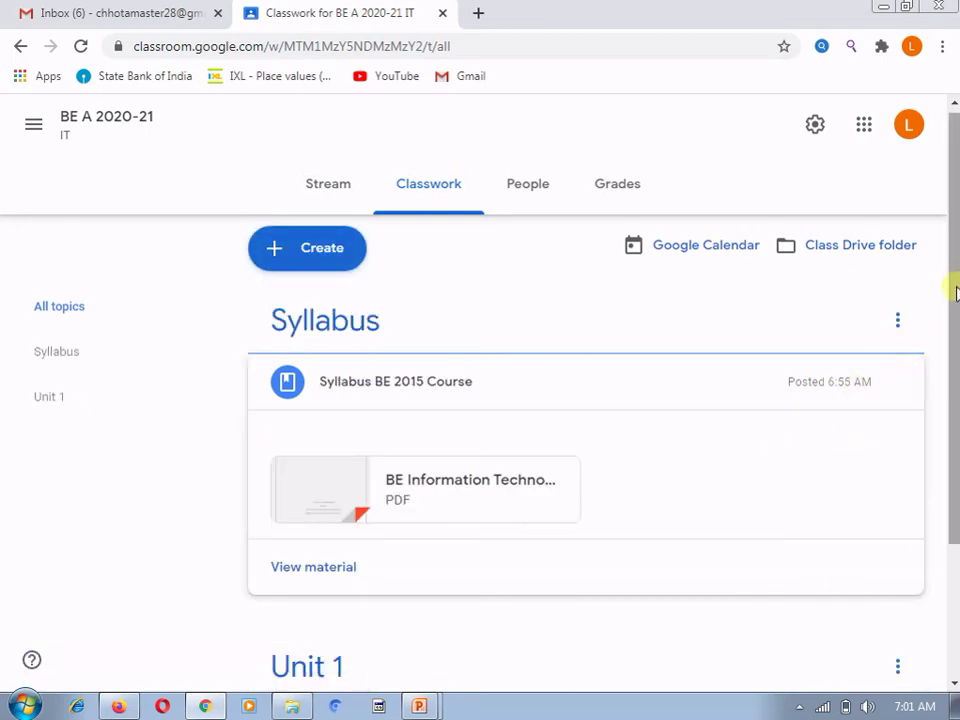
scroll(955, 292, "down", 2)
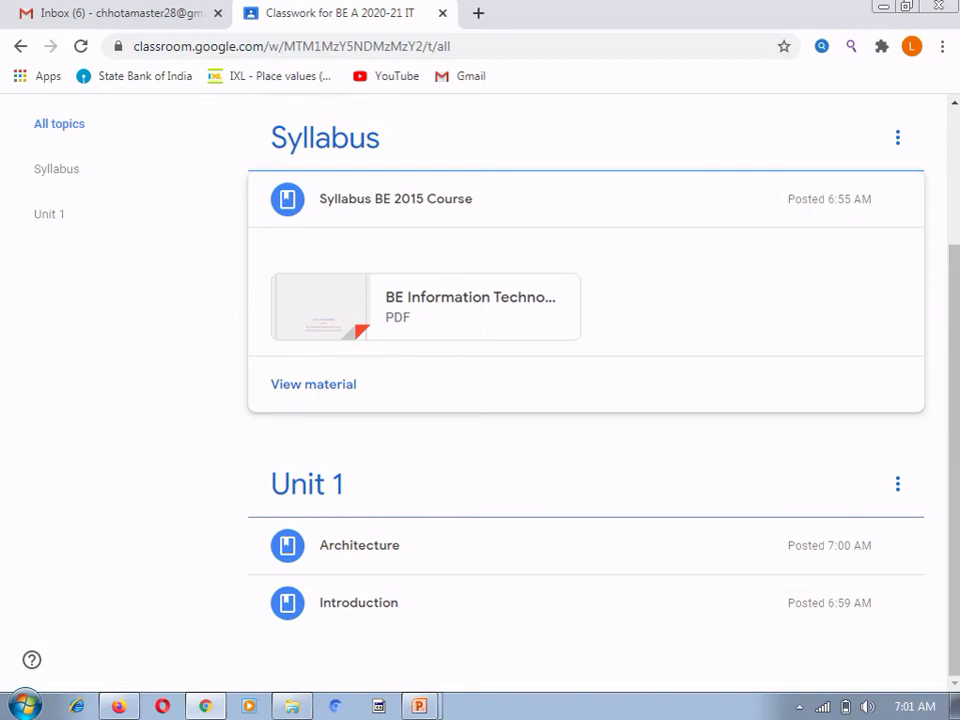
scroll(928, 462, "up", 2)
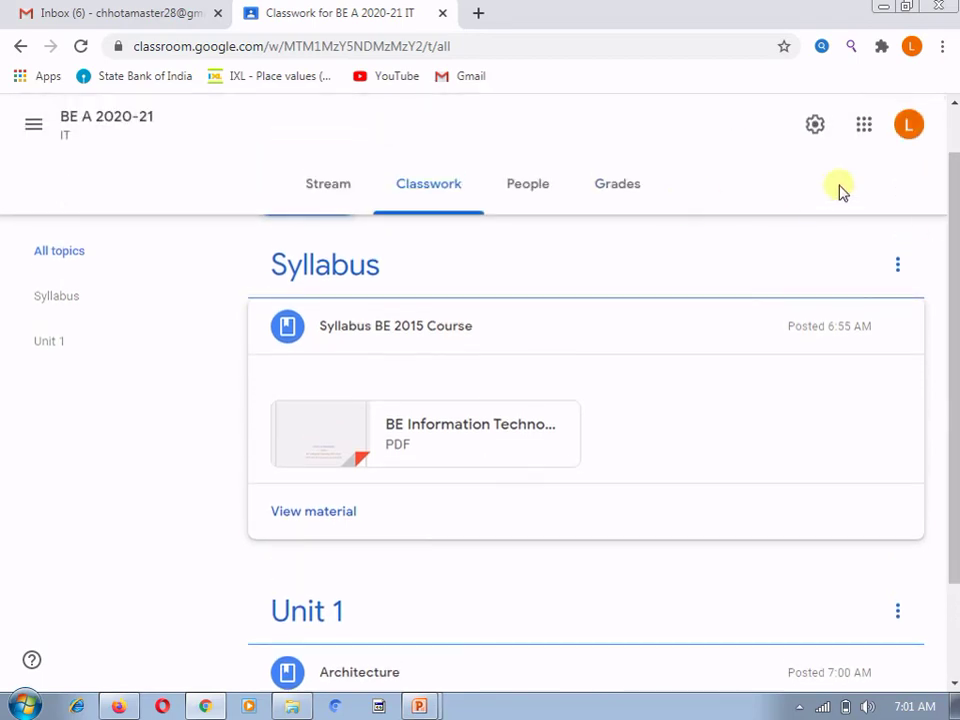
Step: Add a new Classwork topic named "Unit 2"
left_click_drag(950, 226, 949, 140)
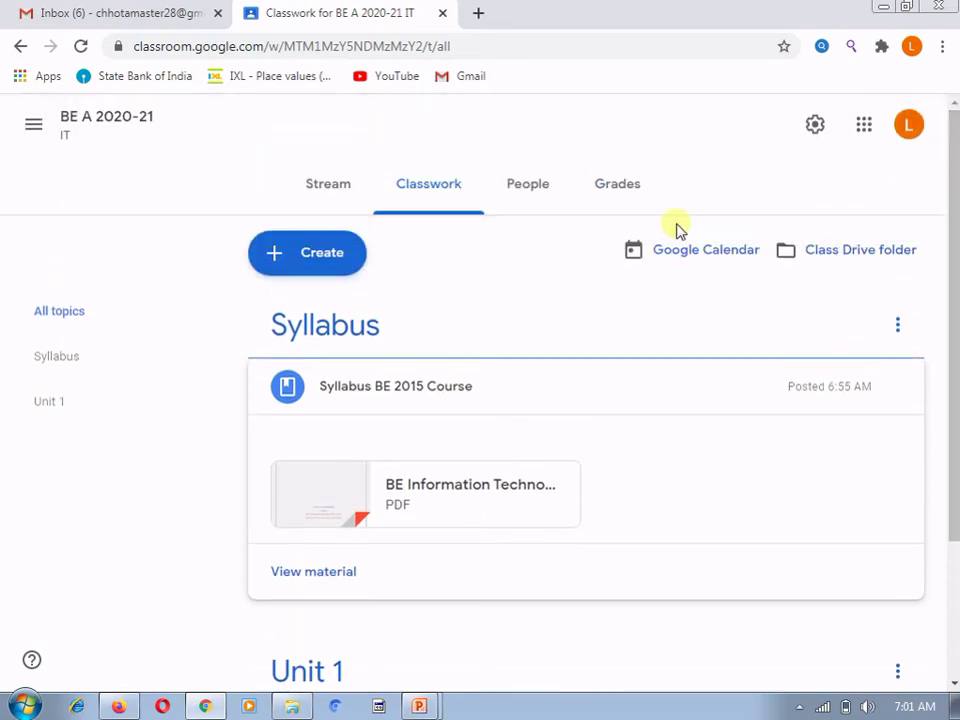
left_click(306, 250)
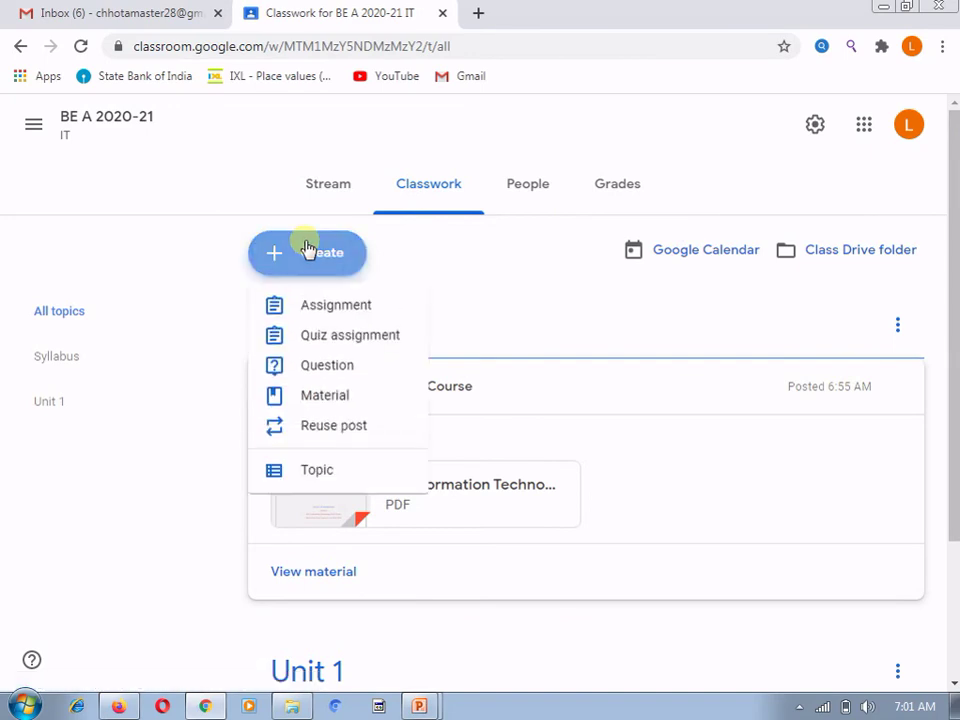
left_click(307, 472)
type("Unit 2")
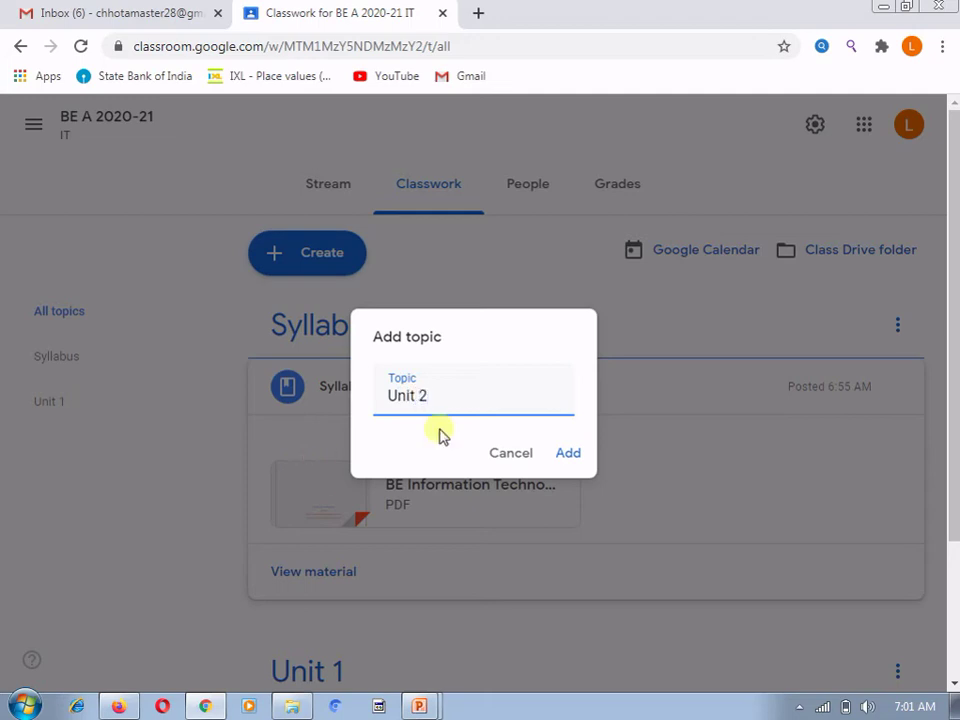
left_click(567, 455)
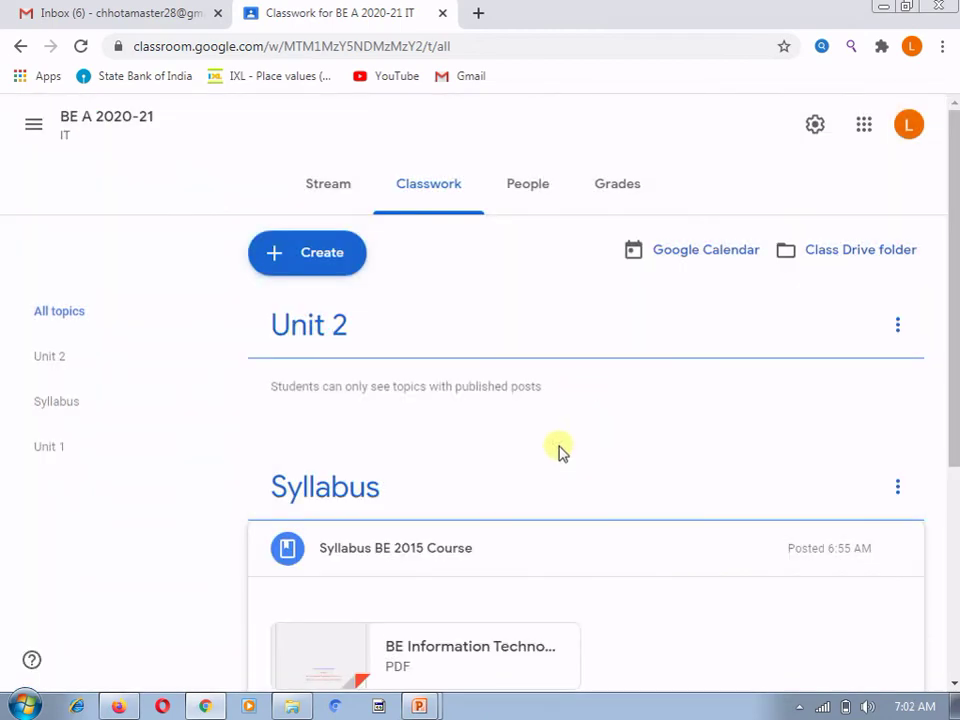
Step: Move the Unit 2 topic down past Syllabus and Unit 1 so it becomes the last topic
left_click(903, 325)
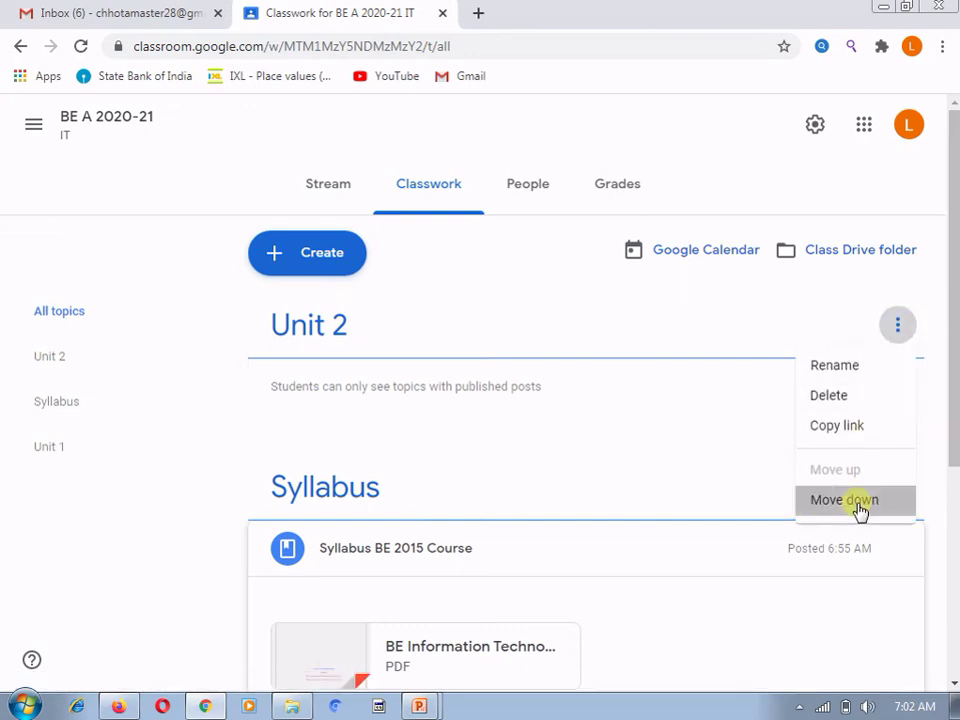
left_click(860, 500)
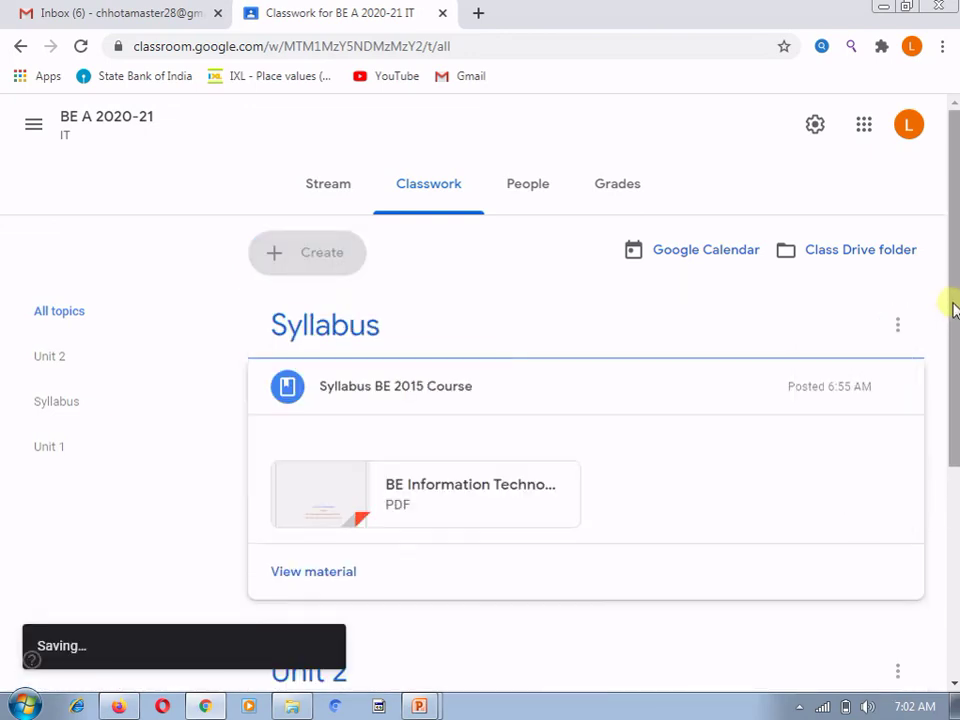
scroll(953, 308, "down", 4)
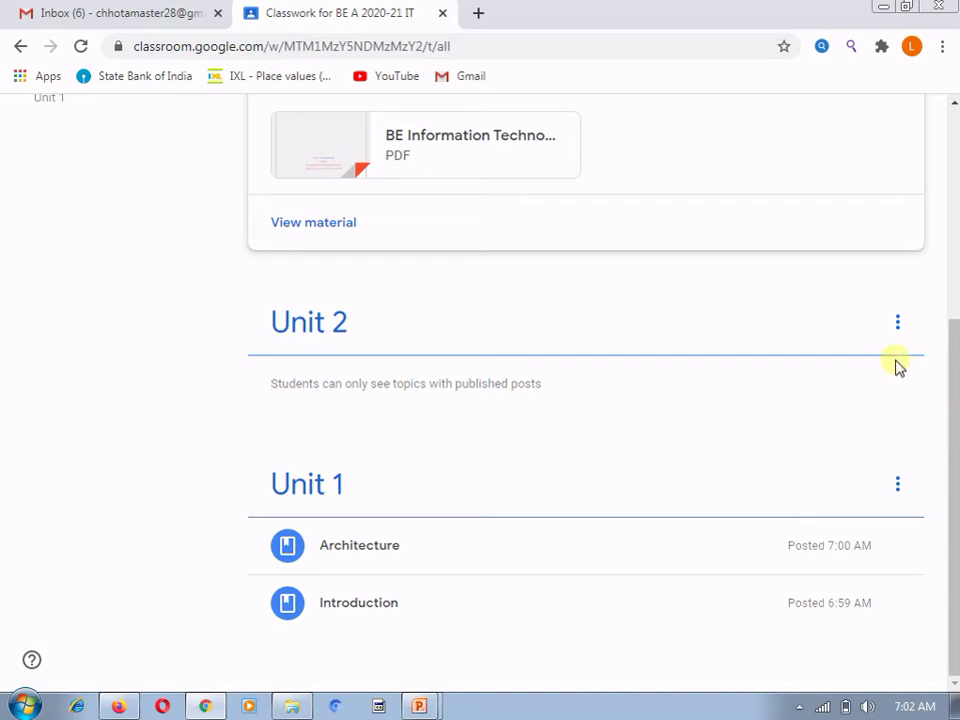
left_click(899, 322)
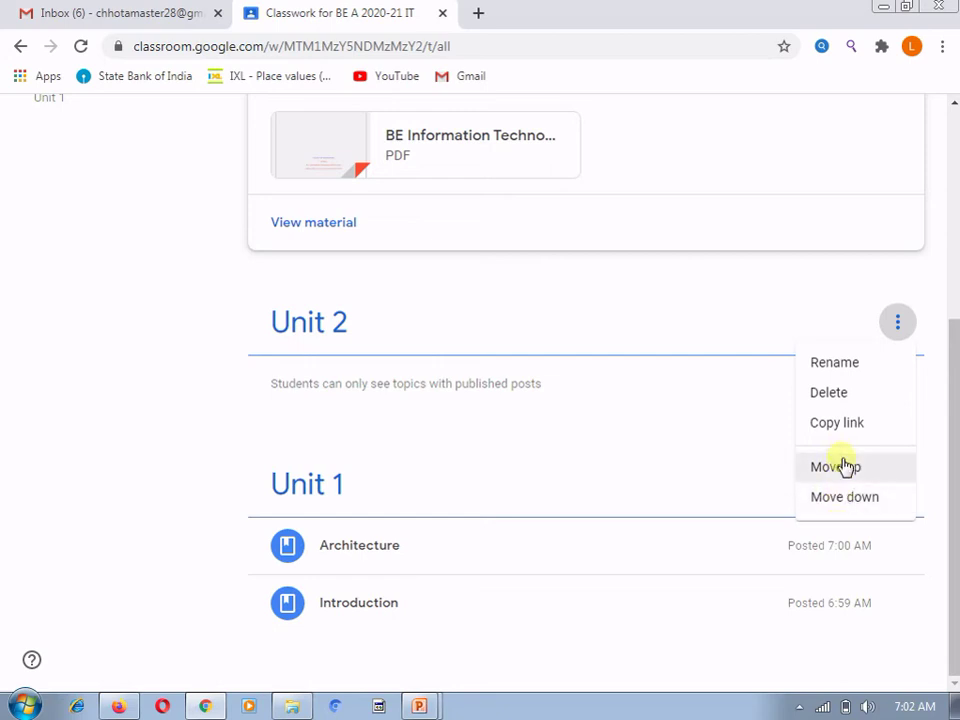
left_click(838, 508)
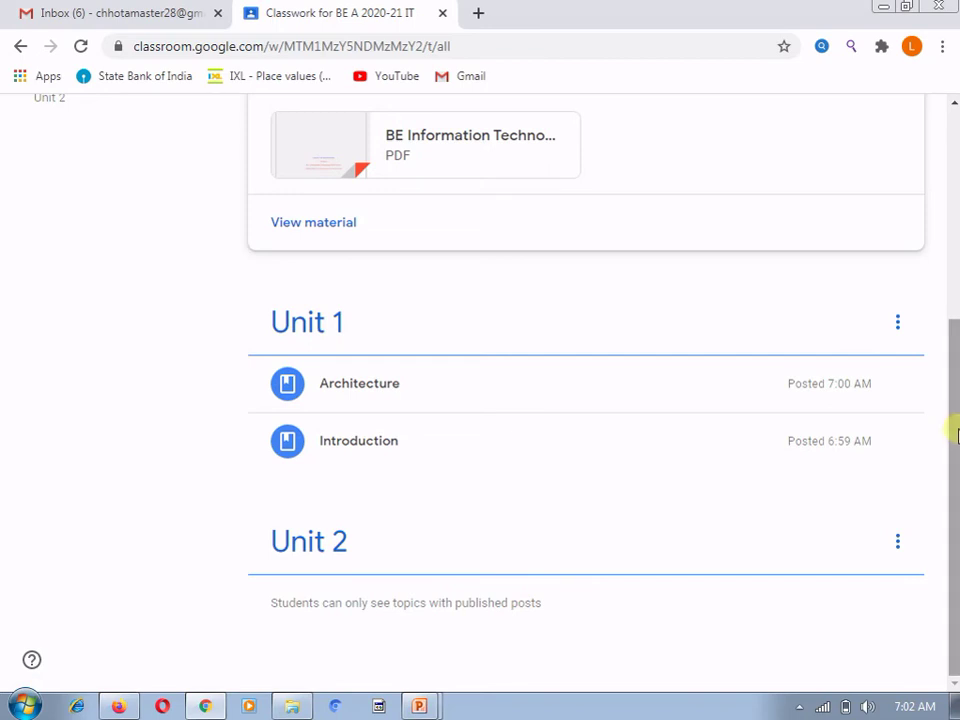
left_click_drag(955, 437, 955, 181)
left_click(326, 254)
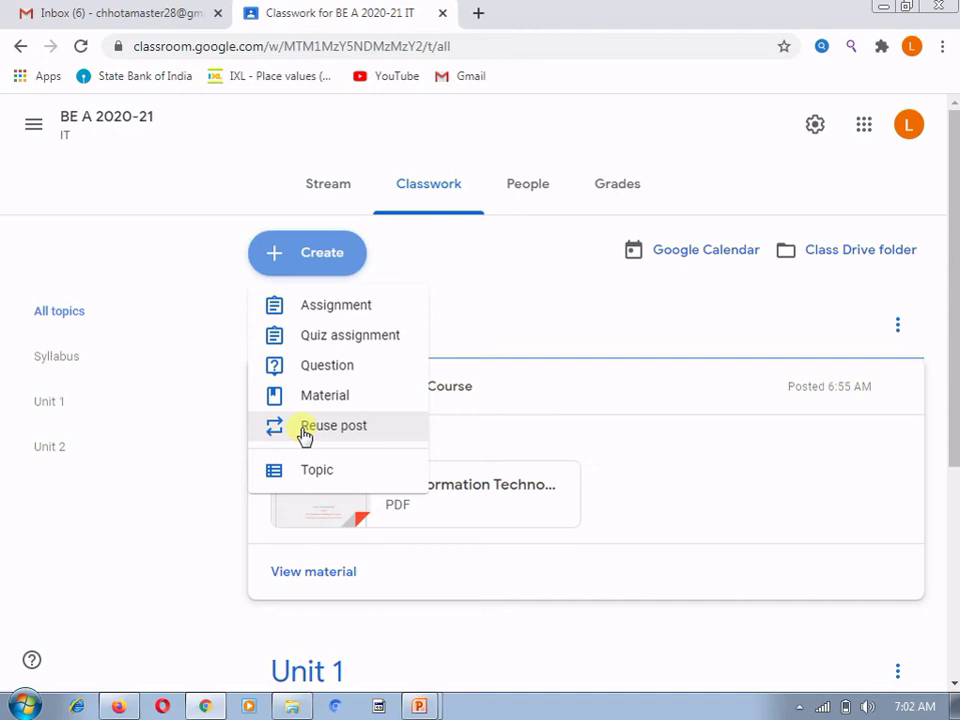
left_click(305, 428)
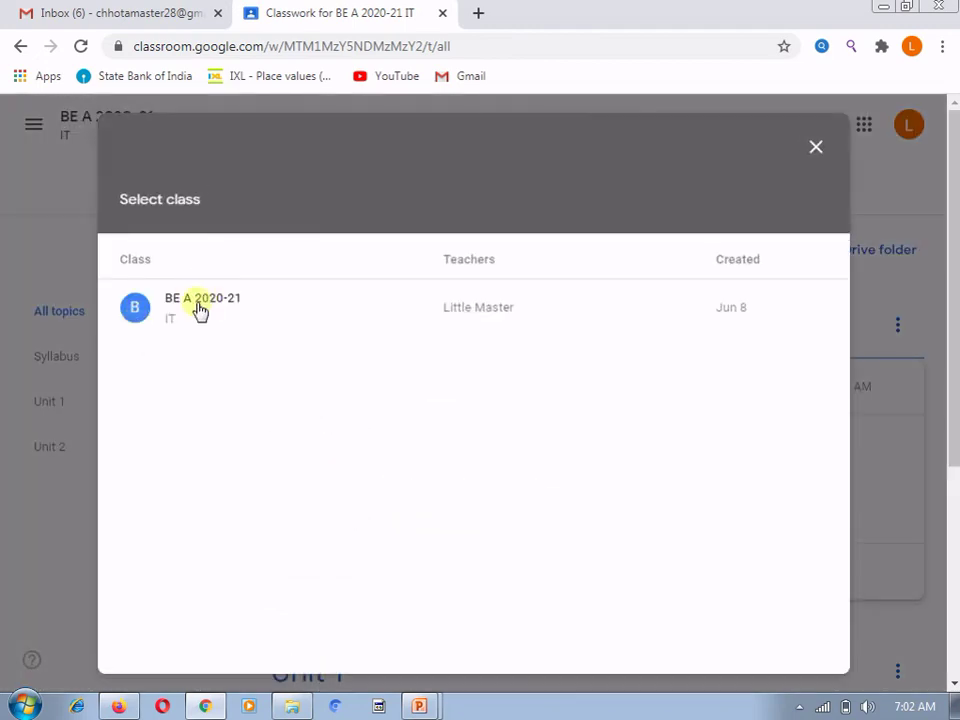
left_click(817, 150)
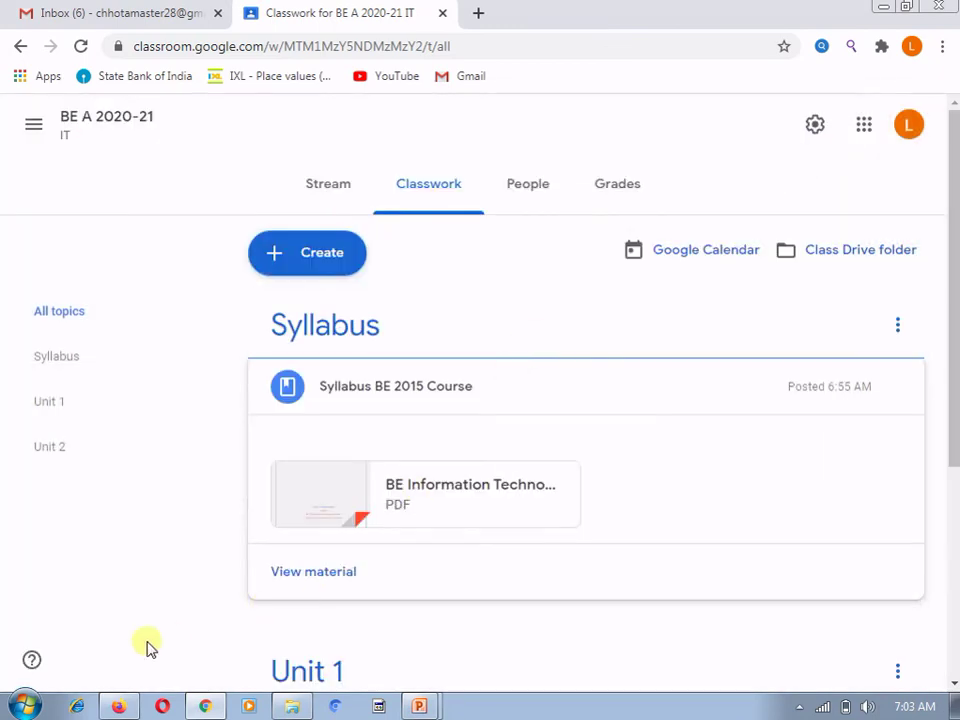
Step: Switch to the Firefox session and open the Classwork page of the taught class BE A 20-21
left_click(115, 706)
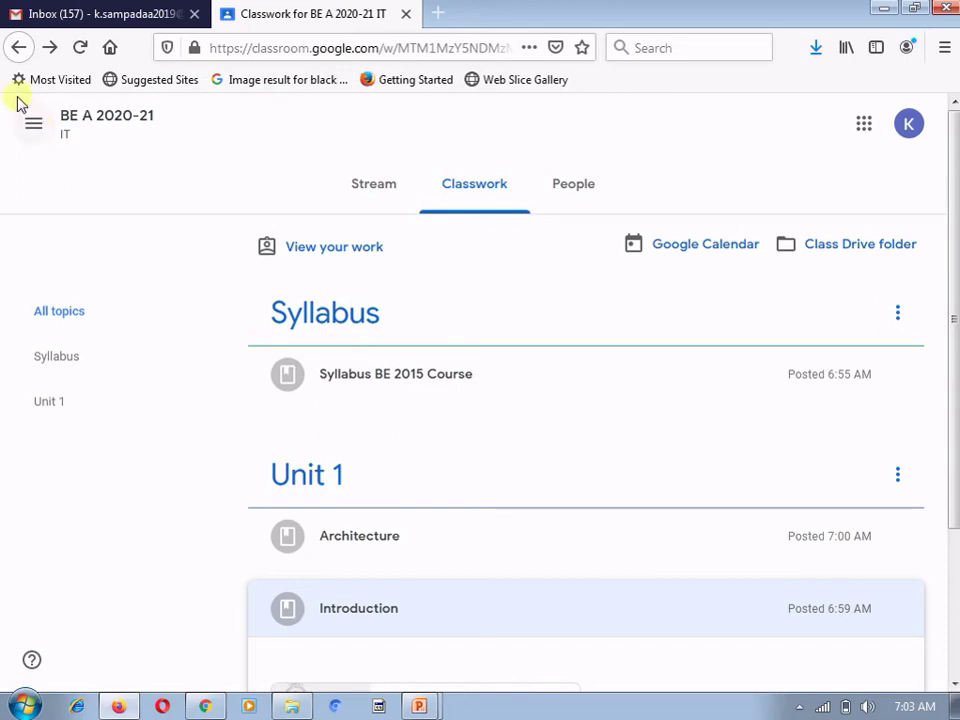
left_click(31, 137)
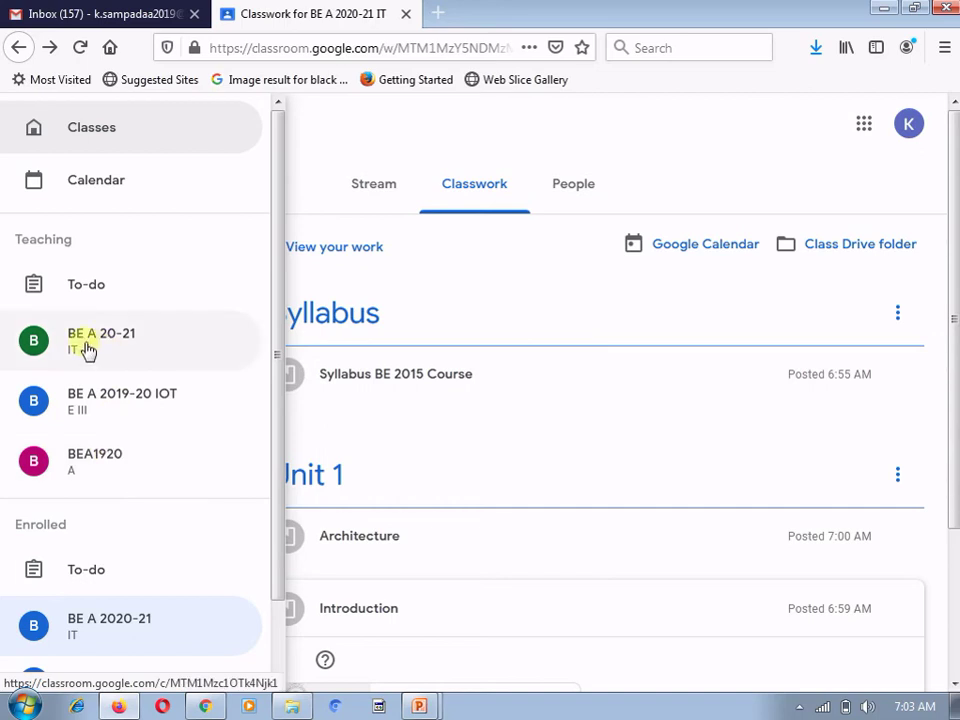
left_click(129, 350)
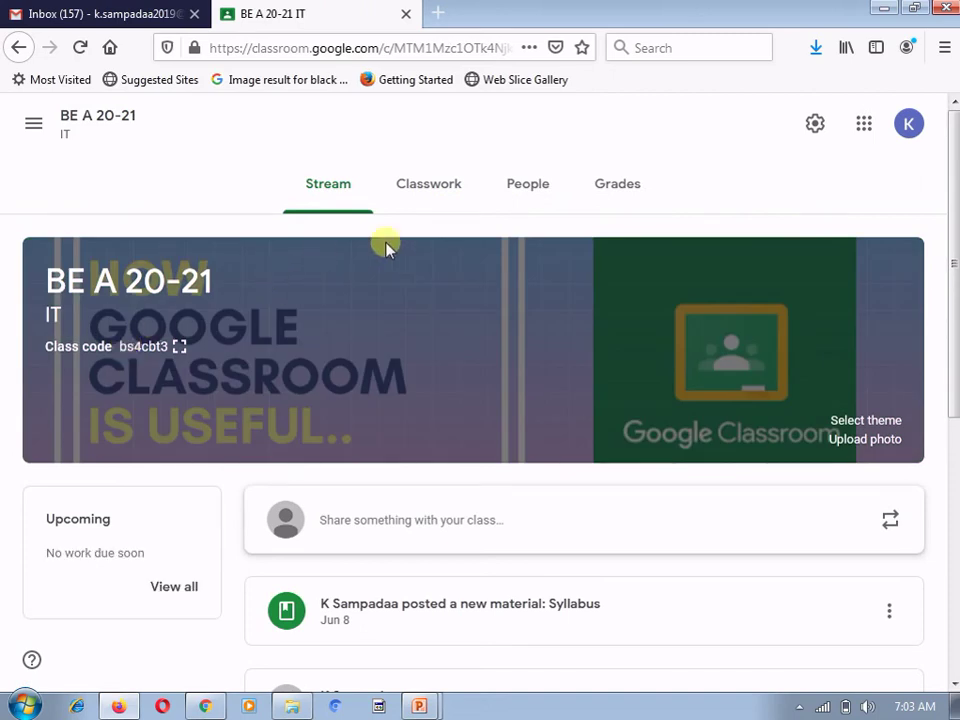
left_click(421, 198)
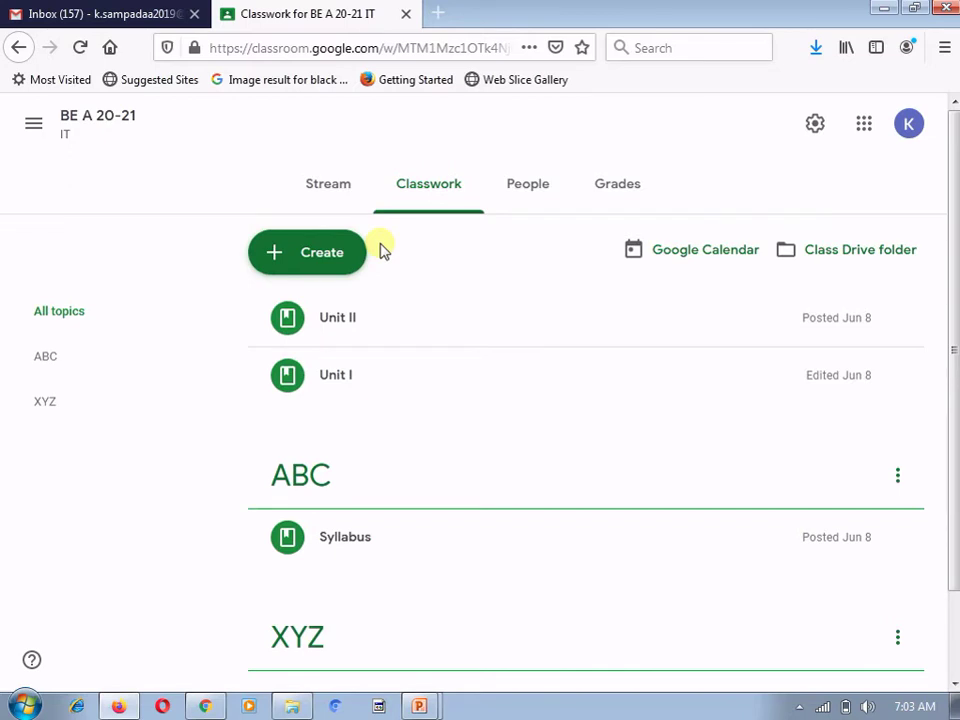
Step: Reuse the post "Home Assignment #1" from the class BE A 2019-20 IOT in BE A 20-21
left_click(306, 258)
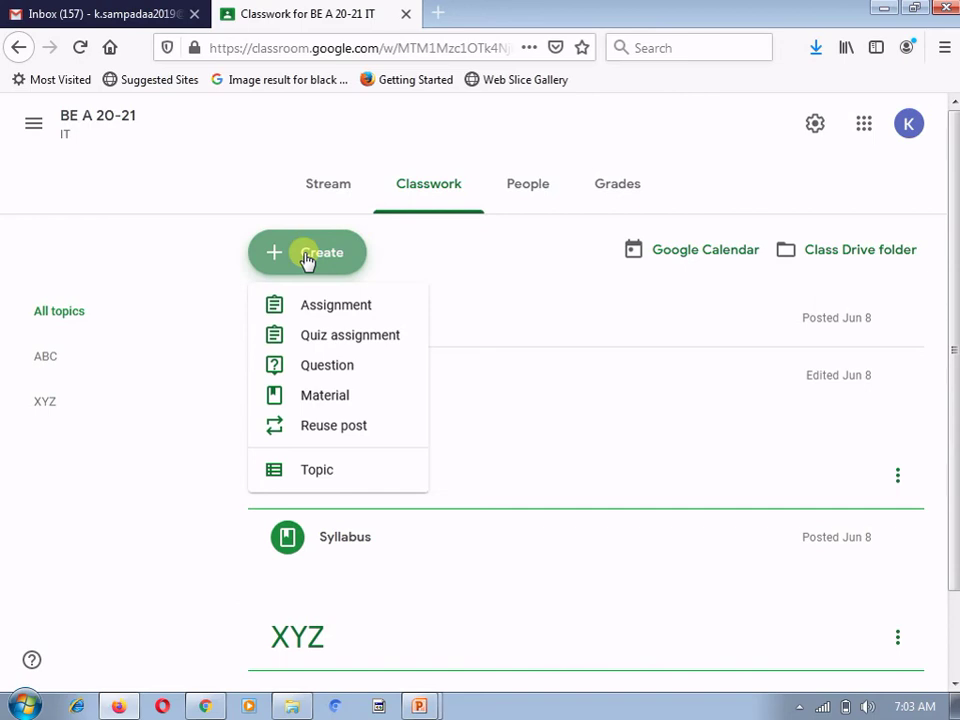
left_click(311, 441)
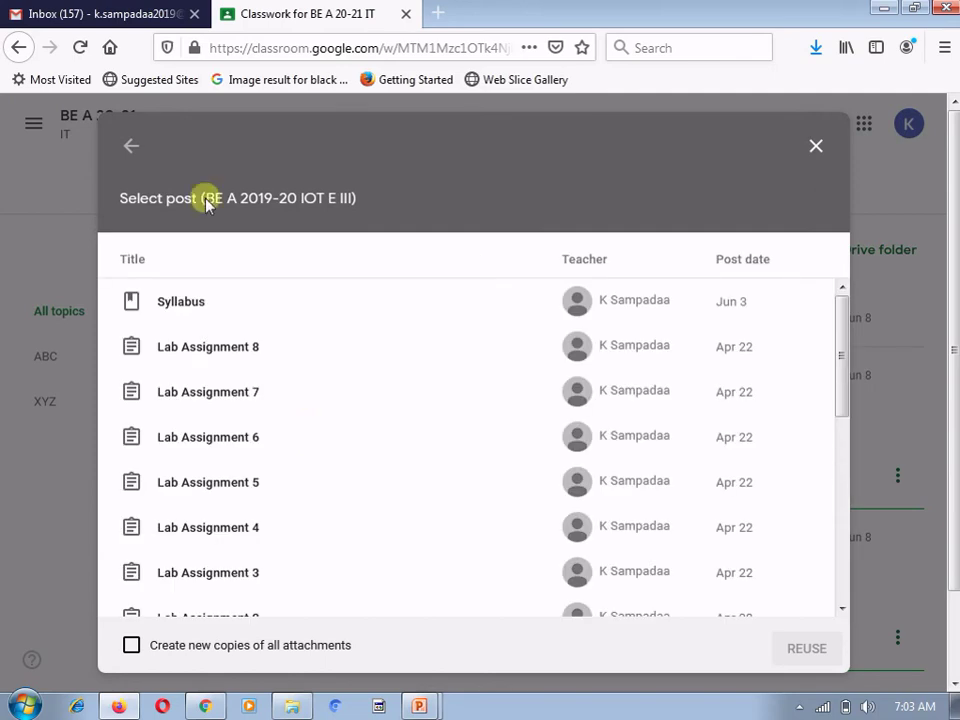
left_click(127, 152)
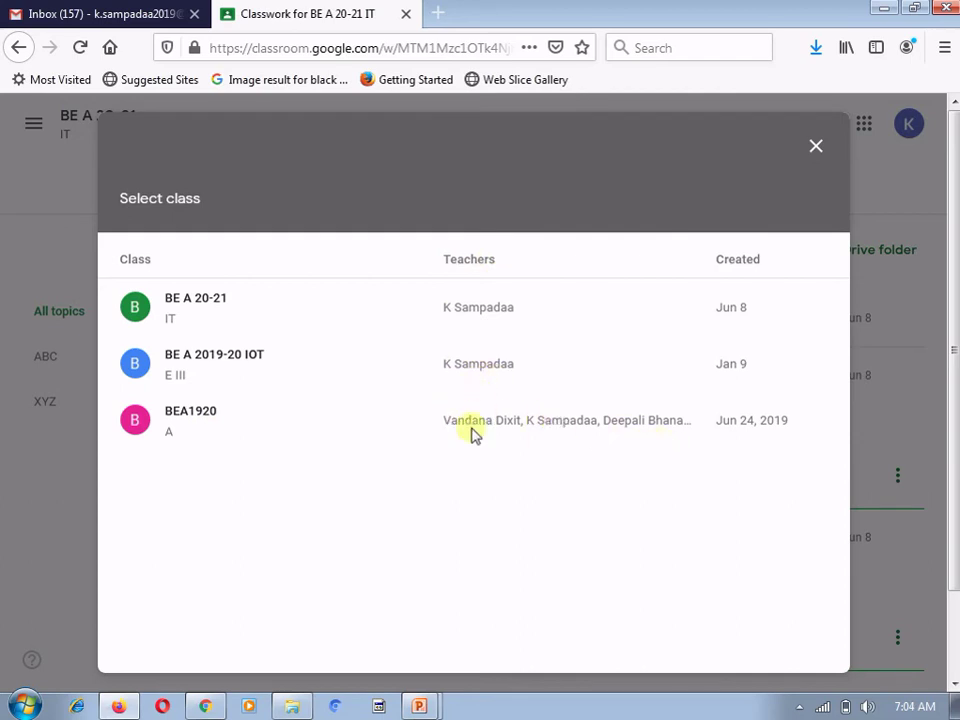
left_click(193, 362)
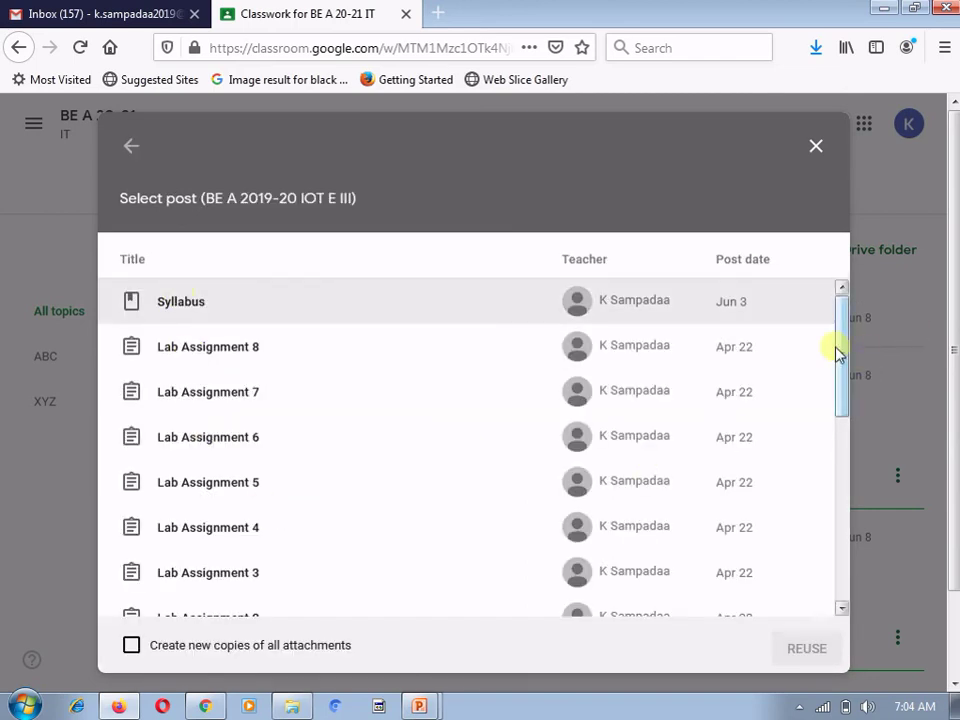
left_click_drag(842, 345, 861, 581)
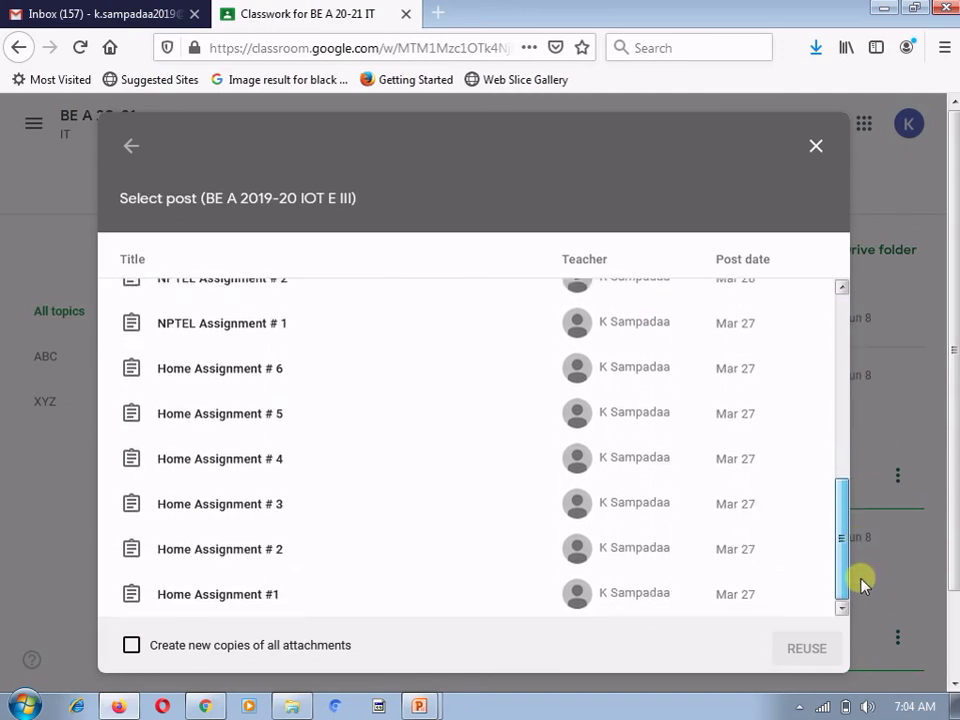
left_click(228, 594)
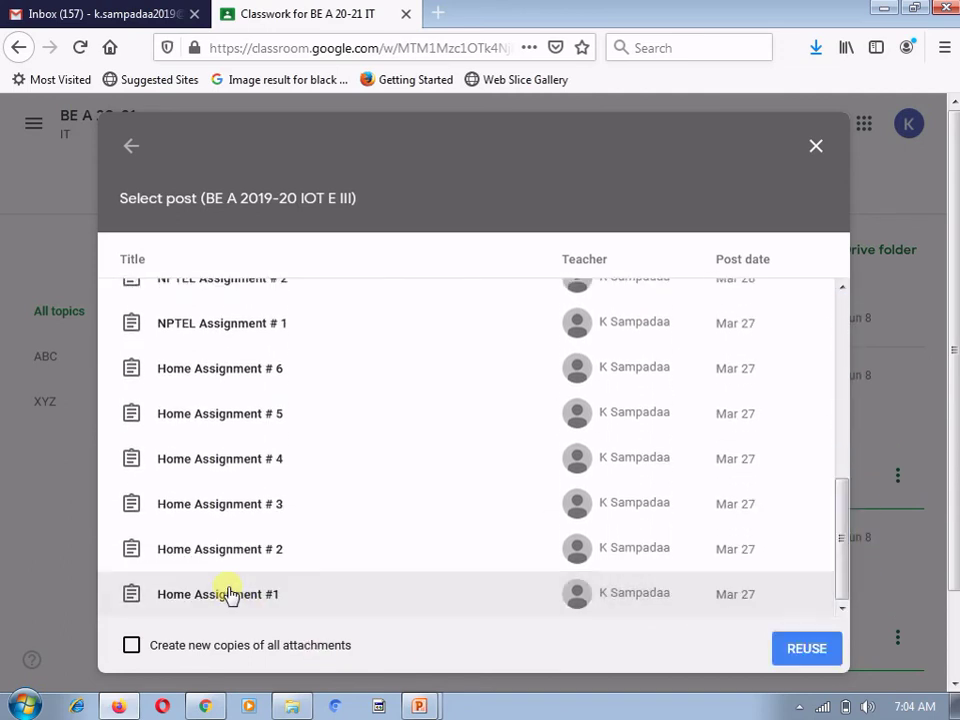
left_click(799, 650)
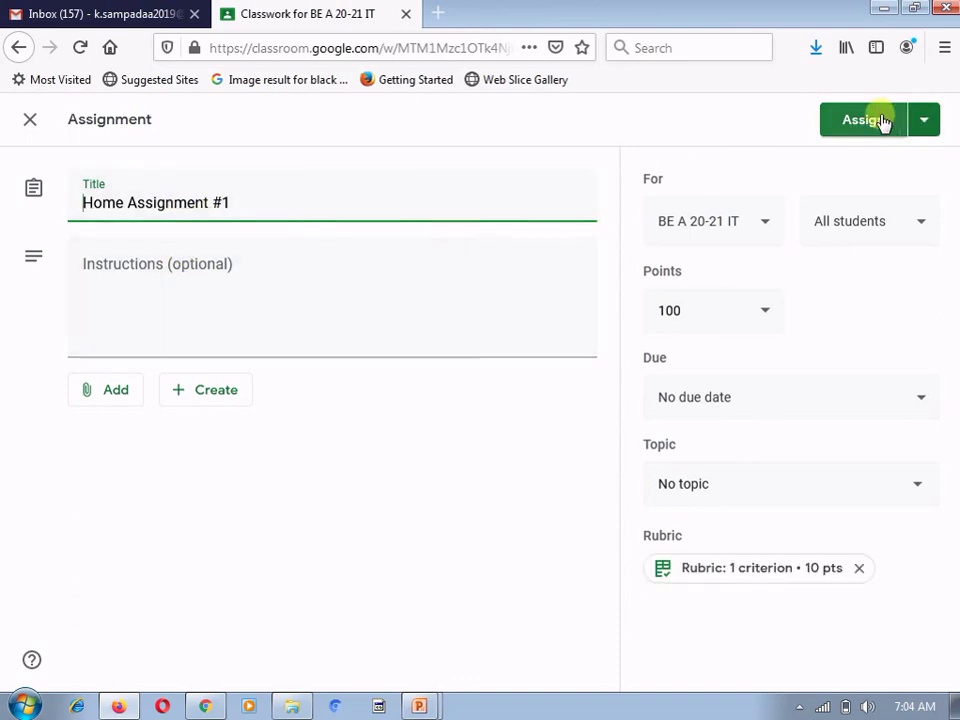
Step: Check the student recipient options of Home Assignment #1 and close the assignment without assigning it
left_click(907, 227)
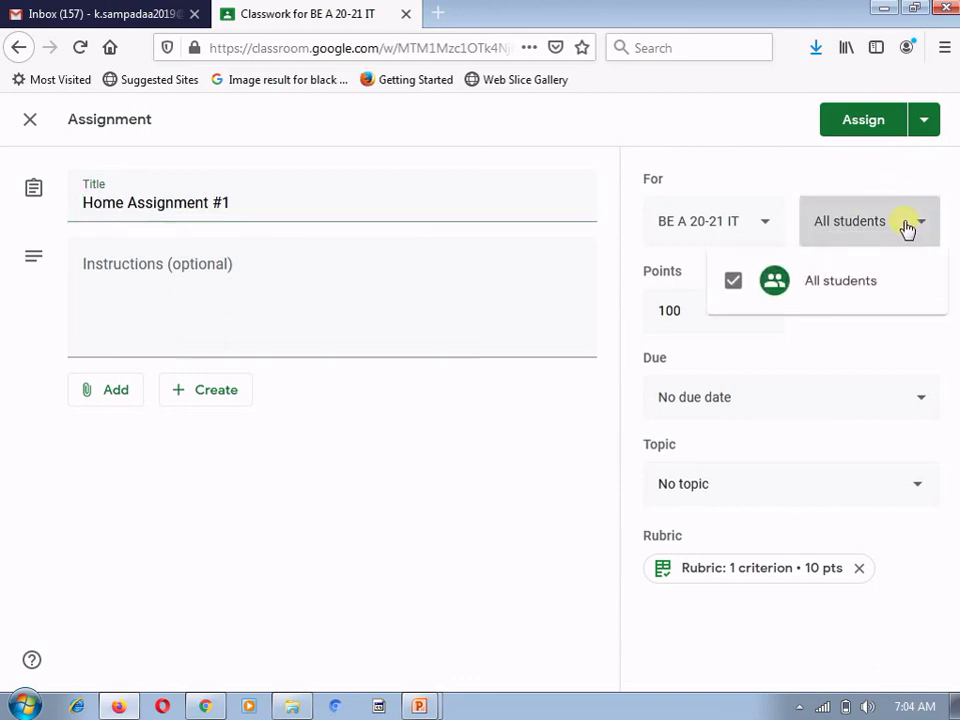
left_click(907, 227)
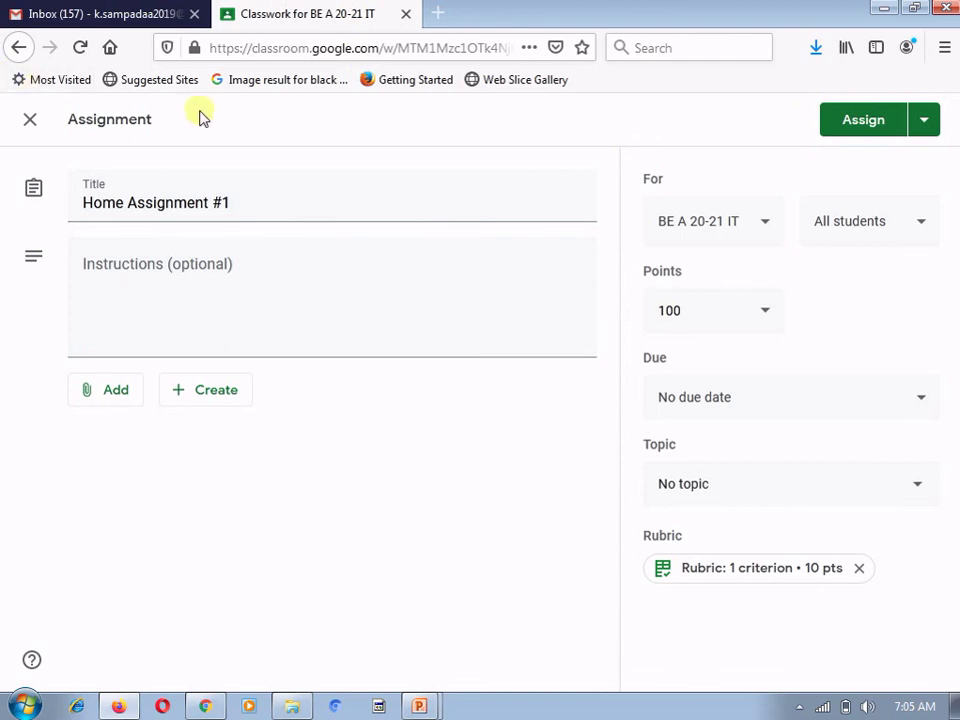
left_click(29, 120)
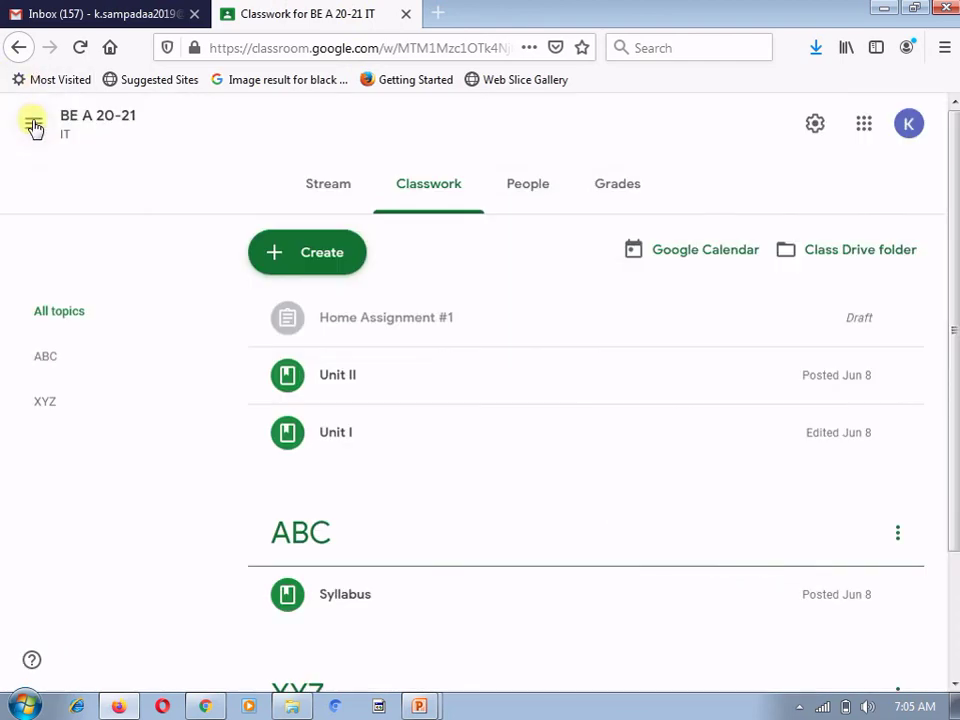
Step: Open the enrolled class BE A 2020-21 and review its Classwork topics and materials from the student's view
left_click(31, 123)
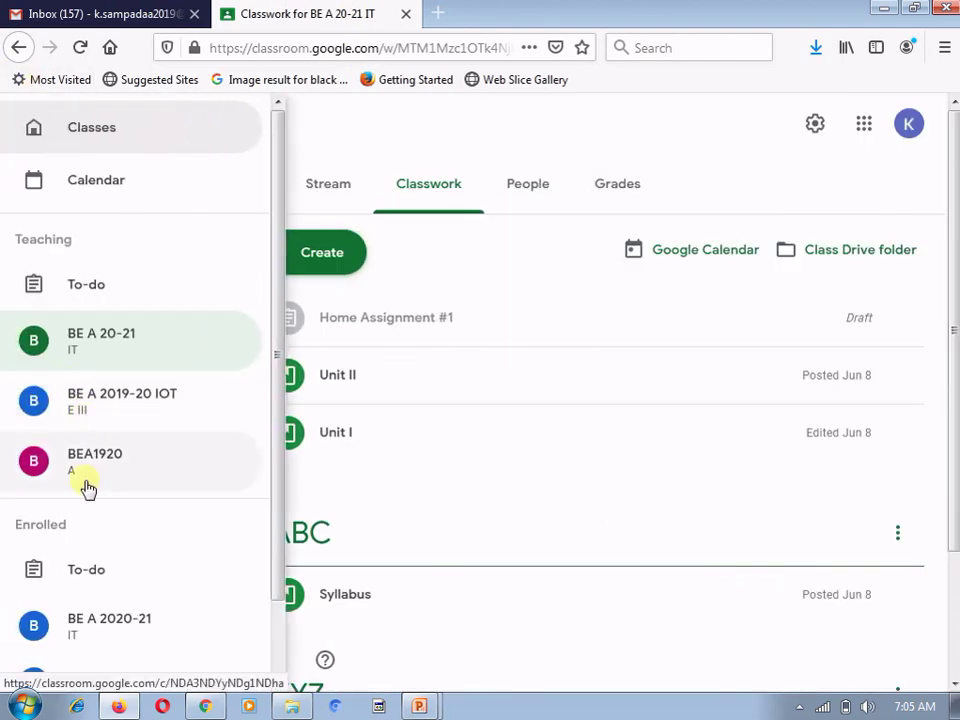
left_click(79, 621)
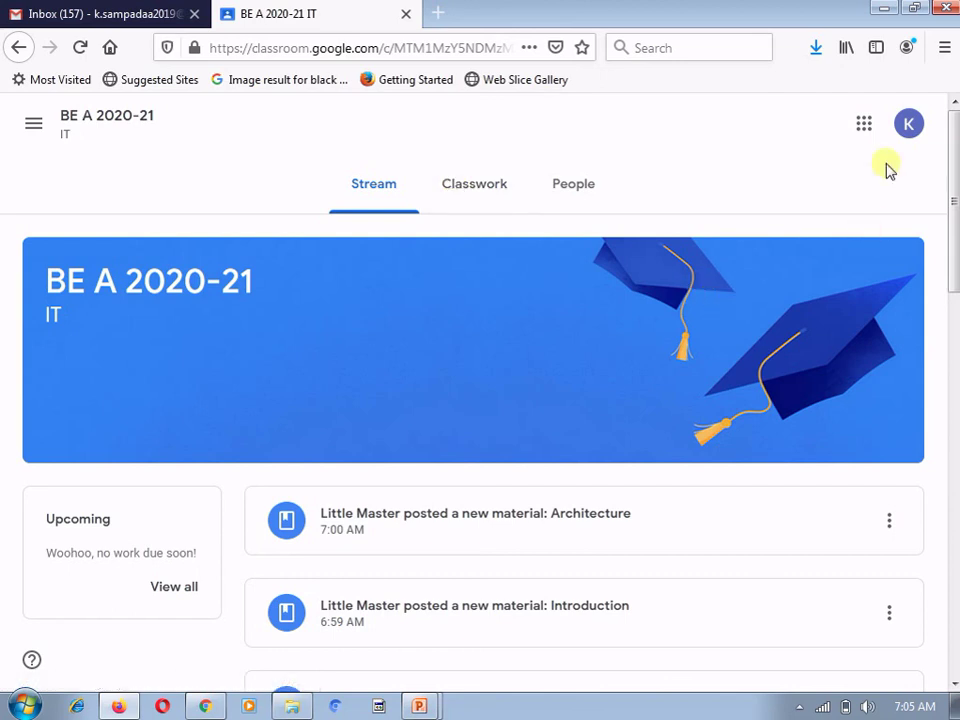
left_click(523, 183)
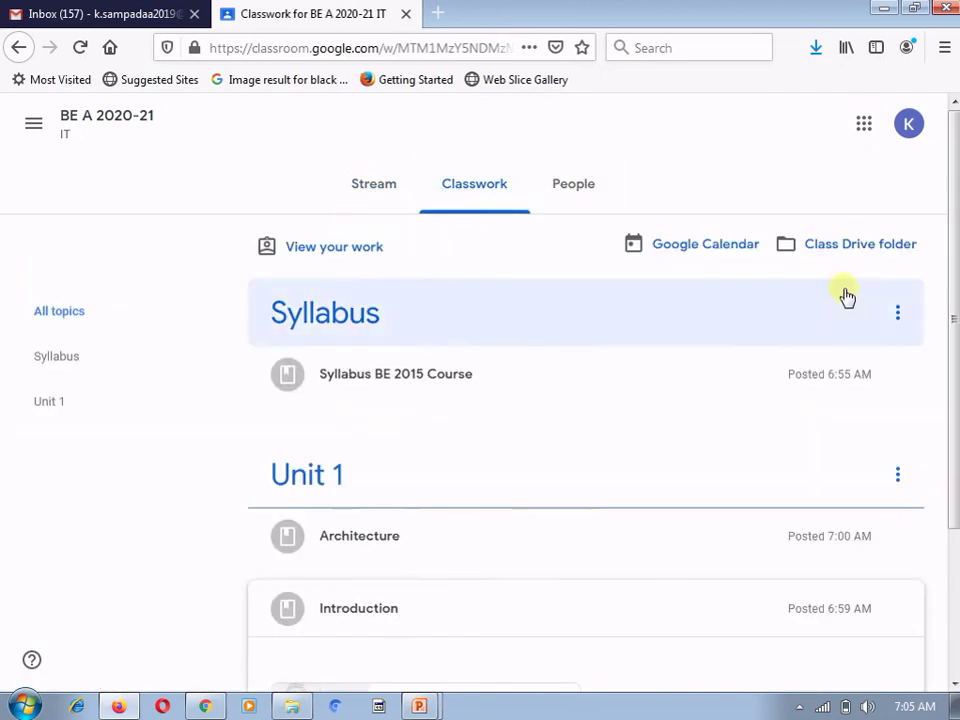
left_click_drag(955, 180, 957, 328)
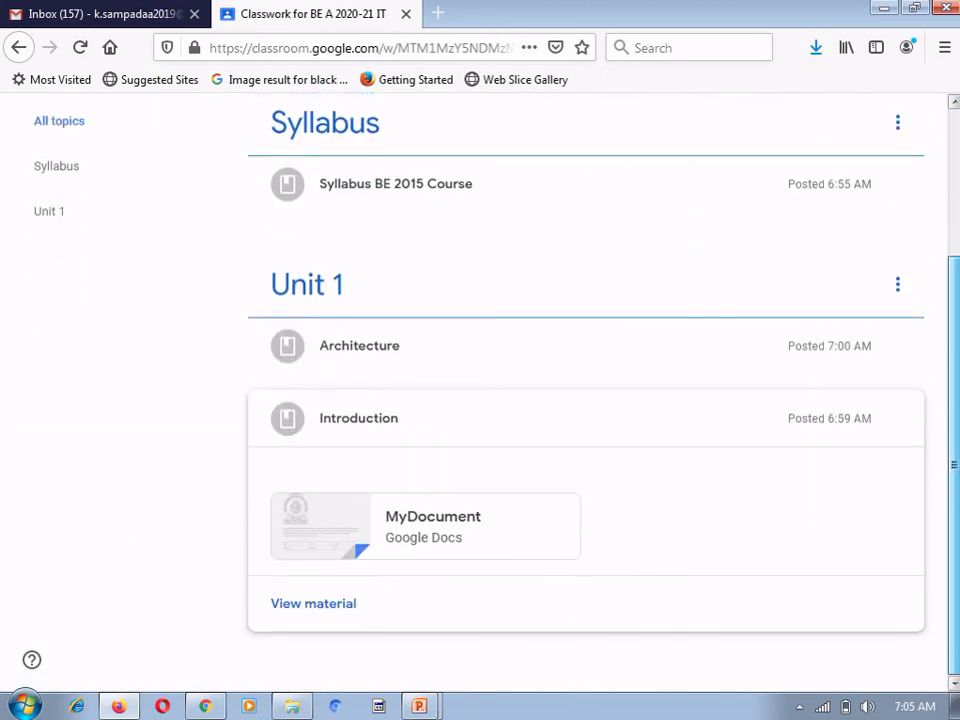
Step: Review the posts on the student's Stream of BE A 2020-21, open the Architecture material, and return to the class
scroll(585, 400, "up", 2)
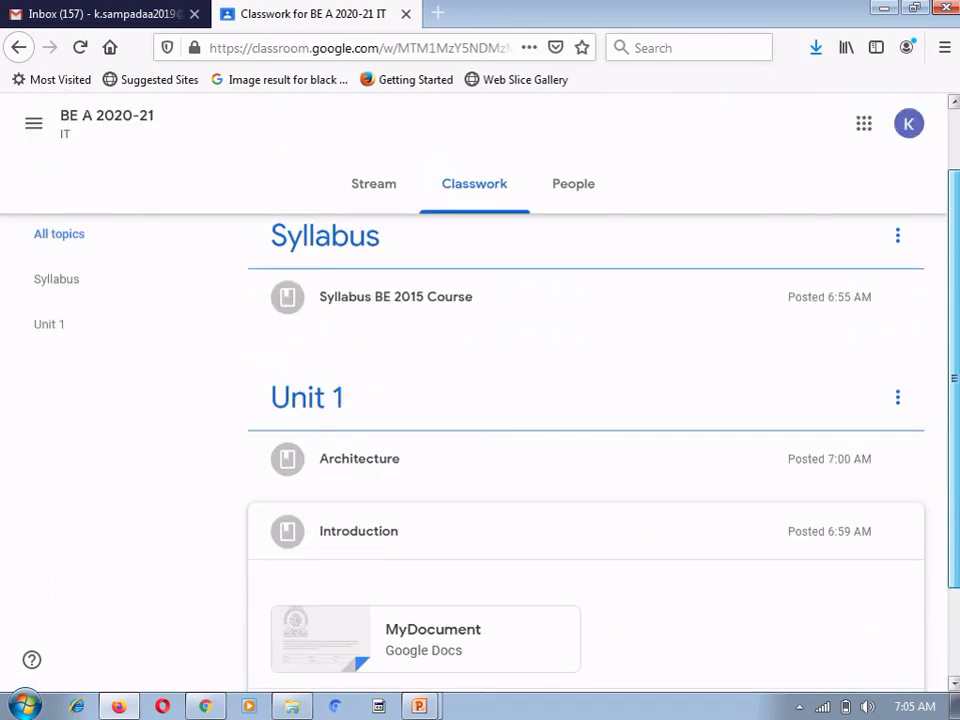
left_click(372, 183)
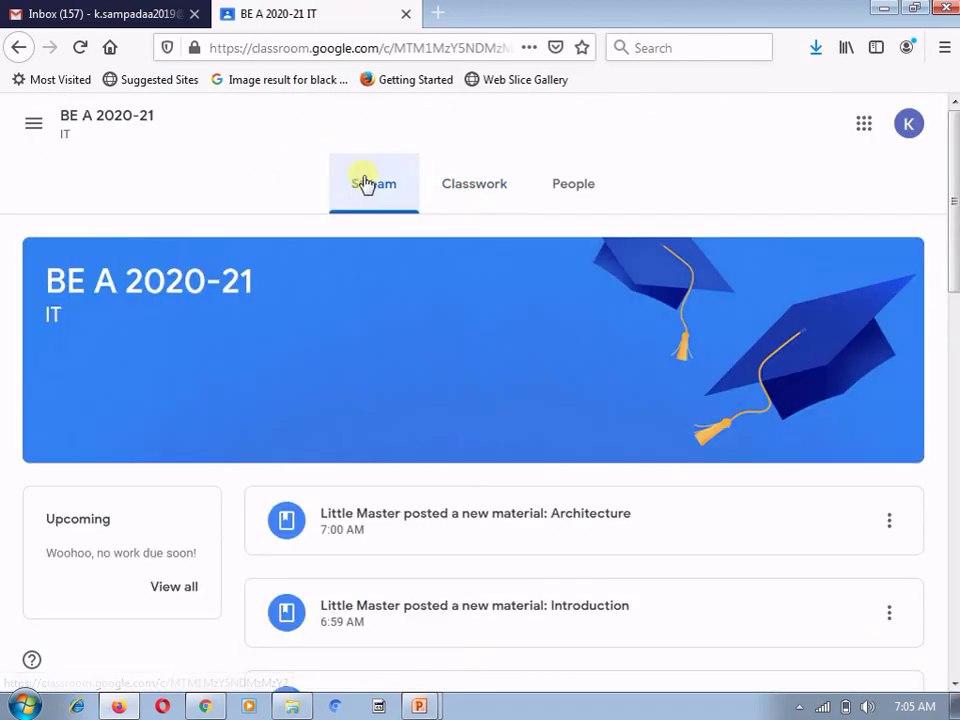
left_click_drag(955, 180, 955, 281)
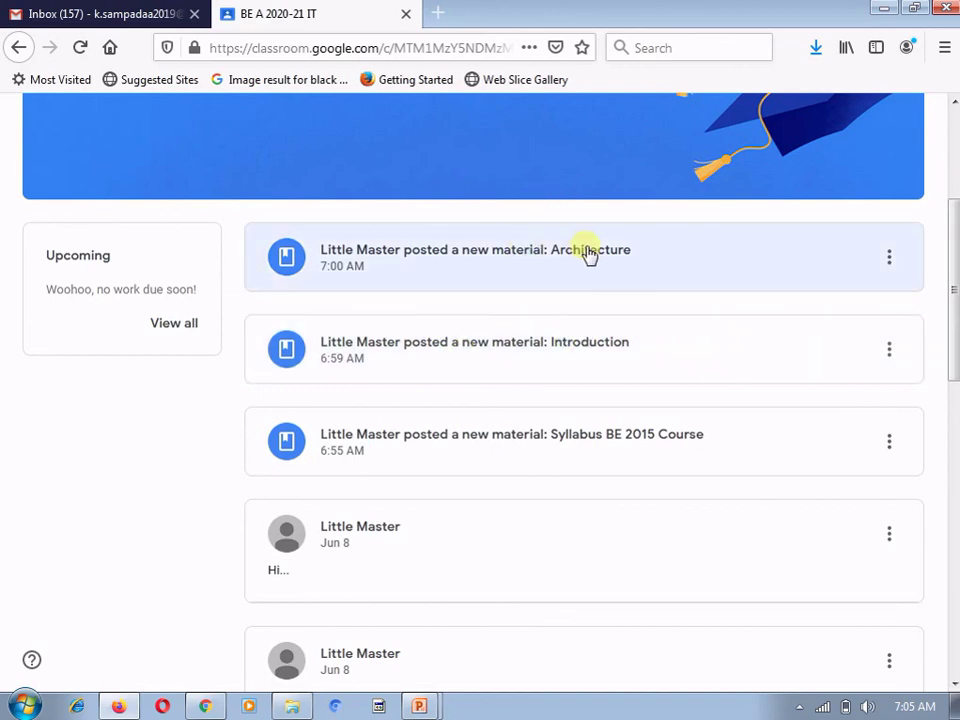
left_click(748, 259)
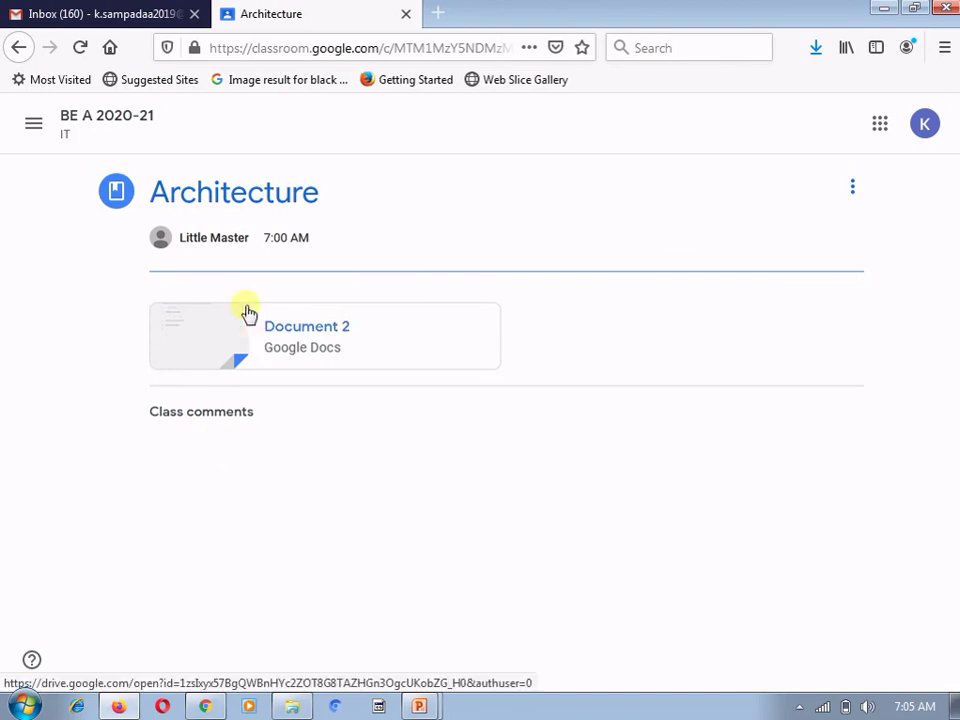
left_click(84, 130)
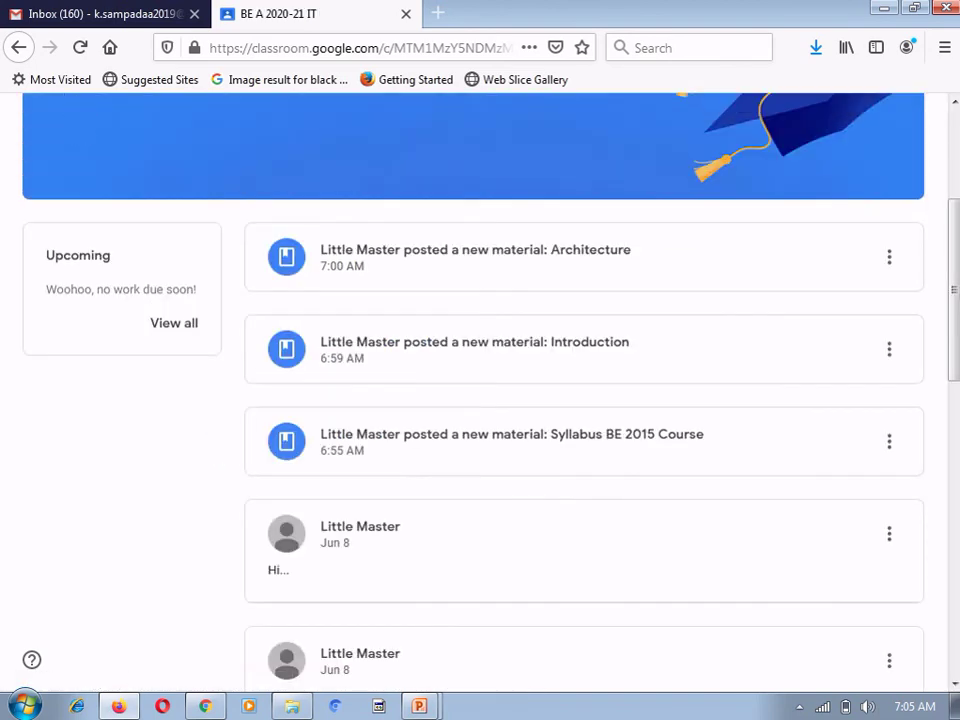
Step: Read the Gmail notification for "Syllabus BE 2015 Course", view its material in Classroom, and close that material's page
left_click(103, 15)
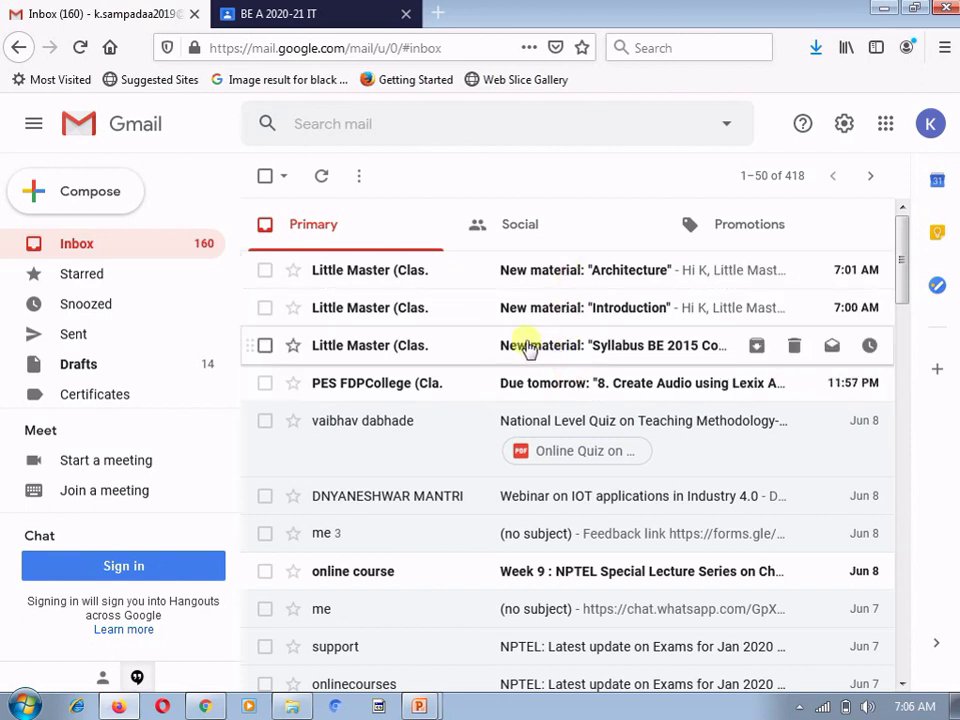
left_click(597, 342)
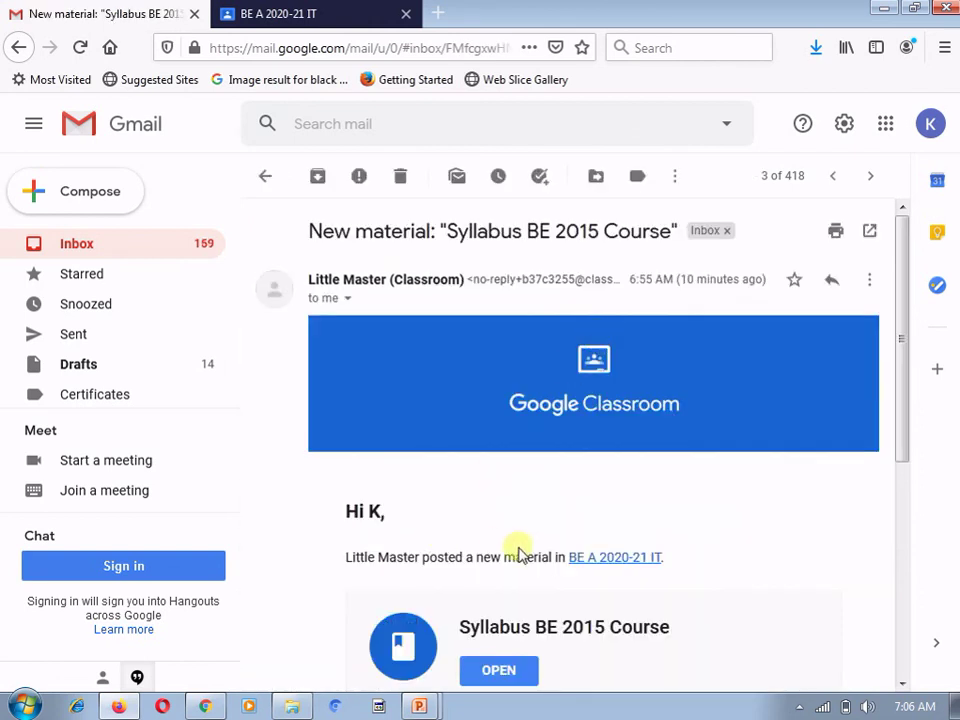
left_click(509, 675)
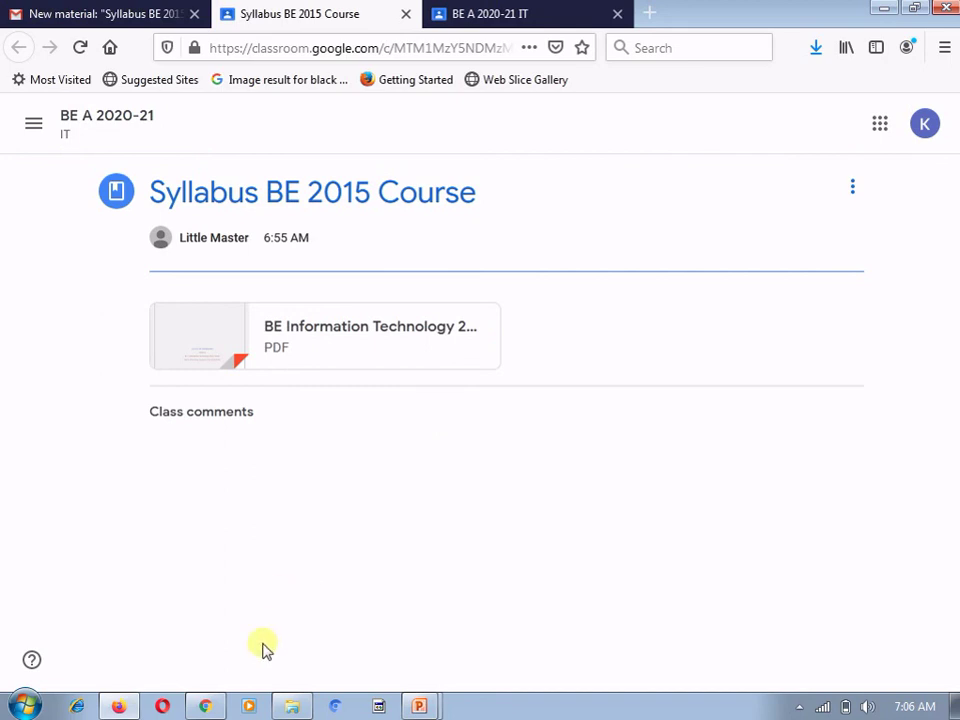
mouse_move(212, 710)
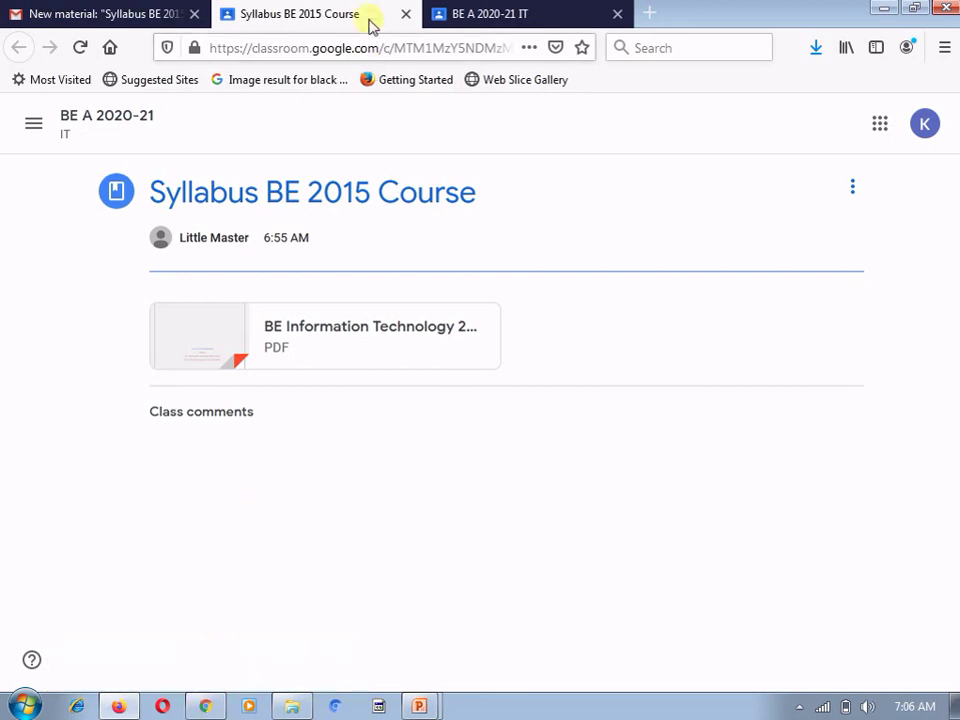
left_click(406, 15)
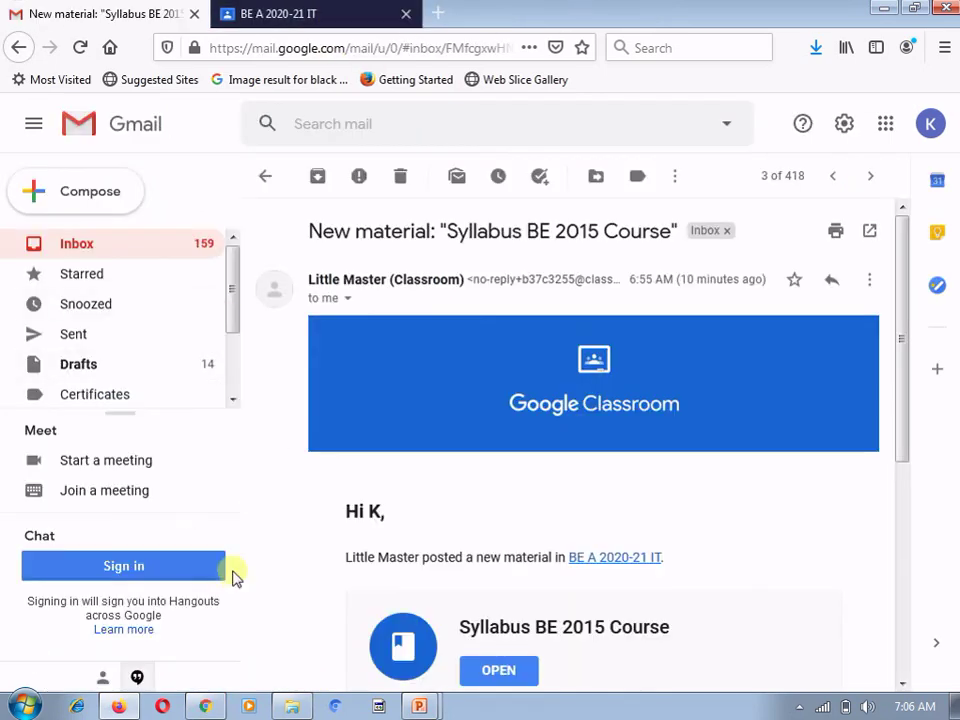
Step: Switch to the teacher's Chrome session, review the Create options, and view Classwork by Unit 1, all topics and Unit 2
left_click(214, 705)
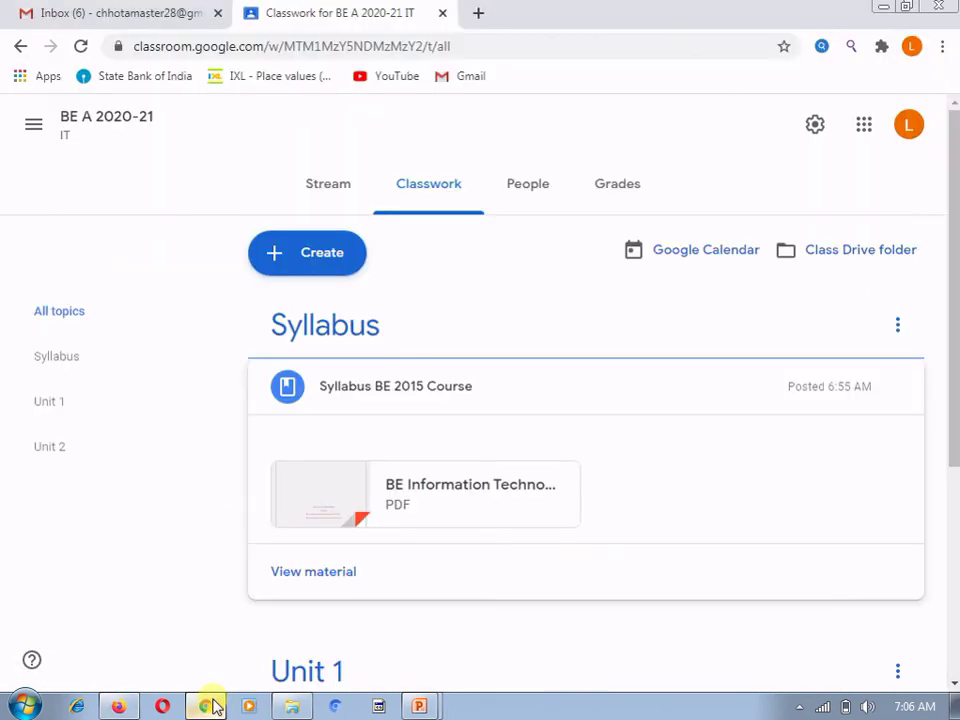
left_click(313, 241)
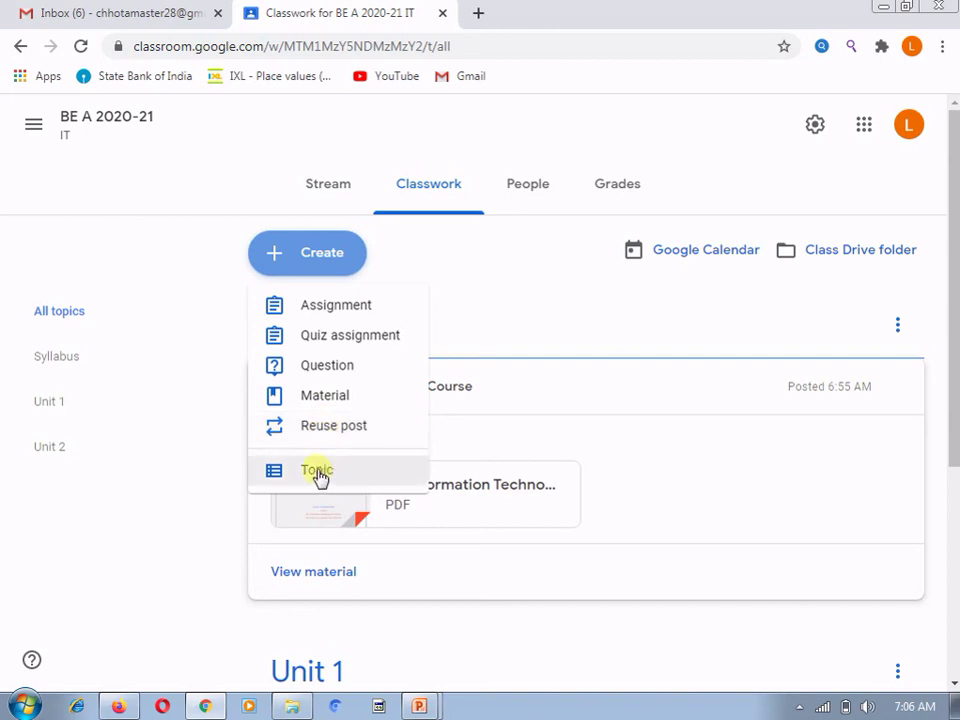
left_click(150, 412)
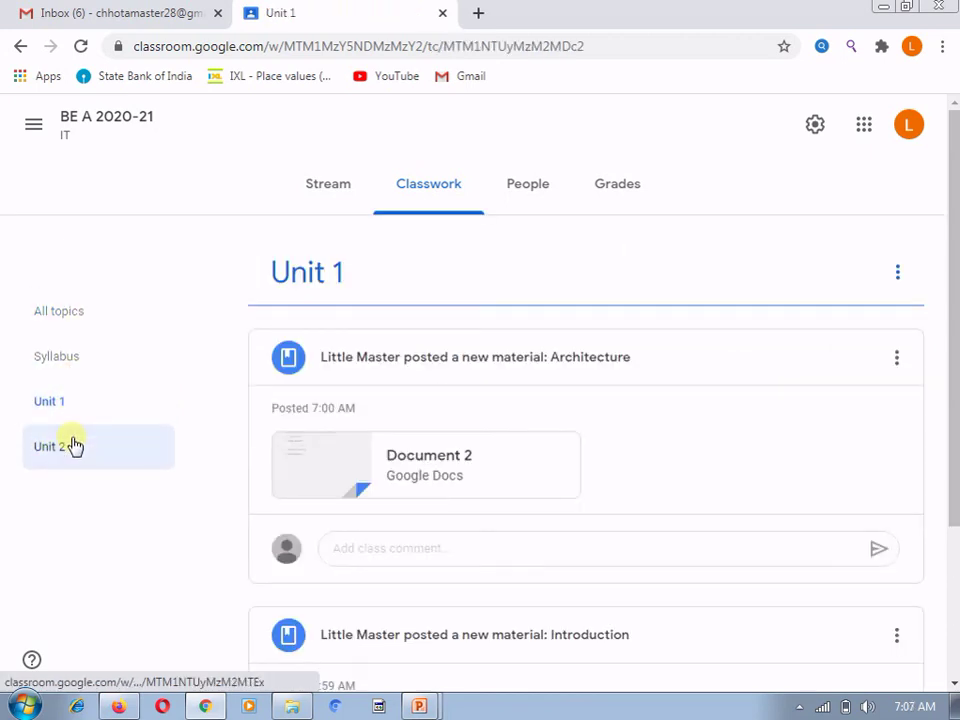
left_click(69, 322)
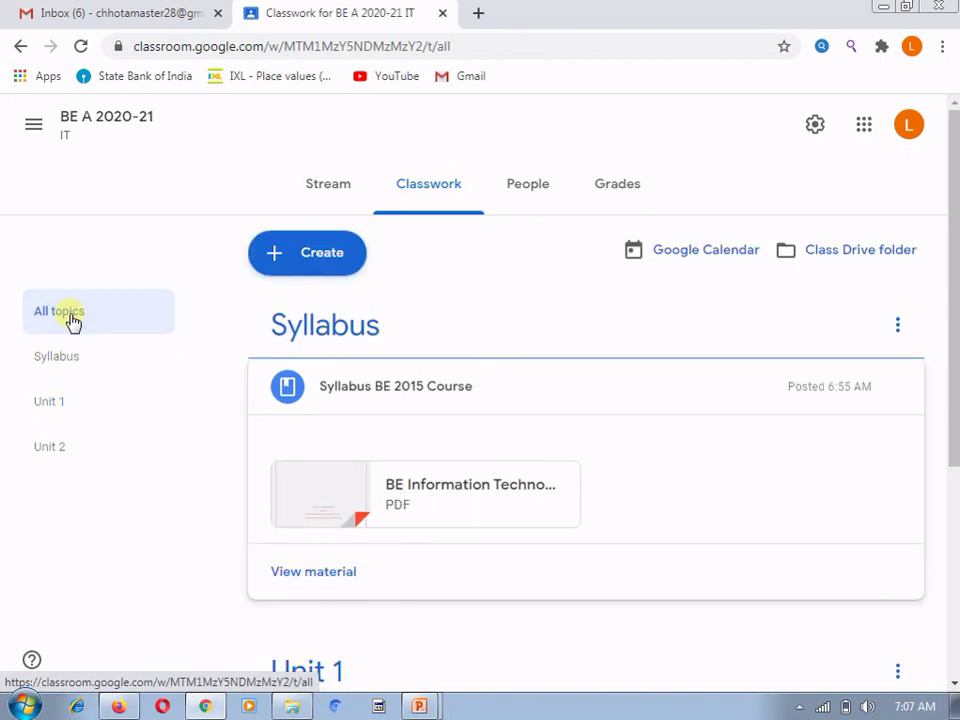
left_click(55, 455)
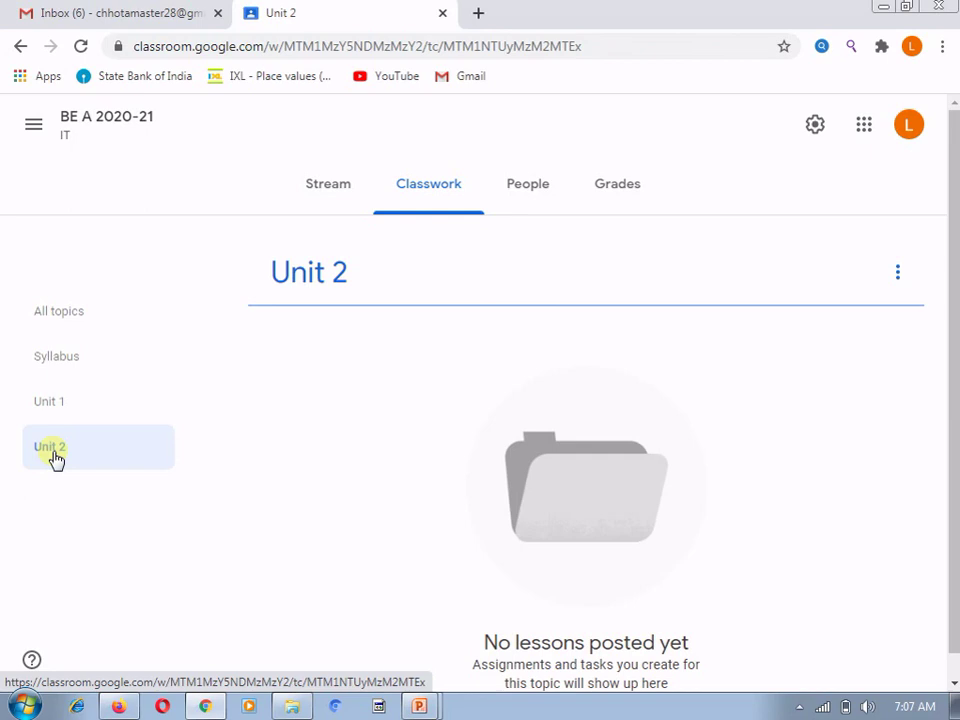
Step: Switch to the PowerPoint slide show and advance through the closing "Thank You" slide
key("alt+Tab")
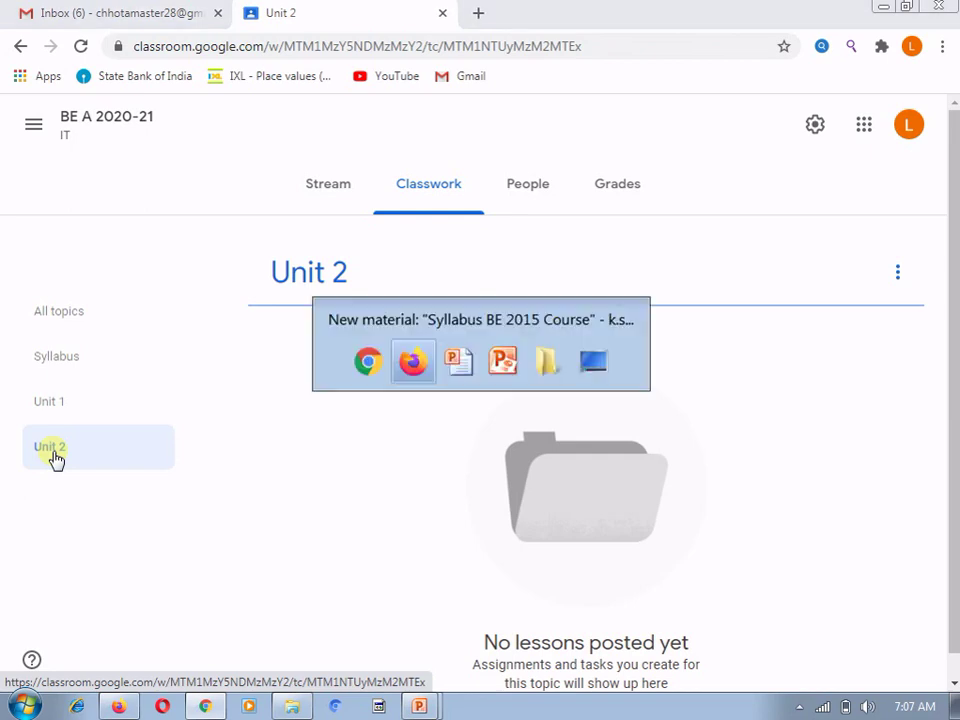
key("alt+Tab")
left_click(53, 452)
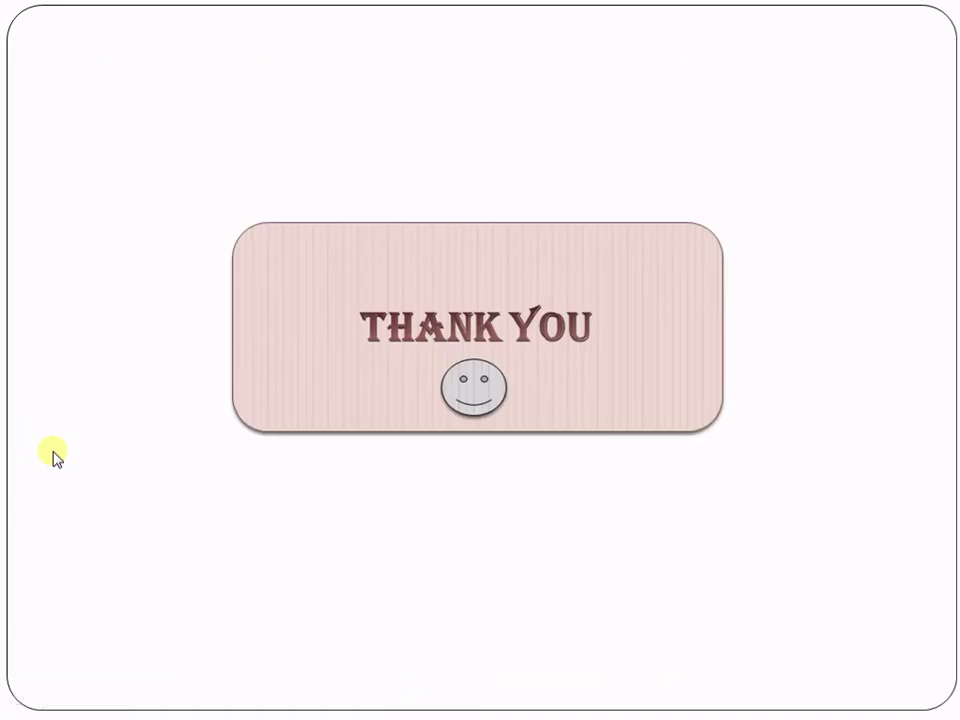
left_click(53, 455)
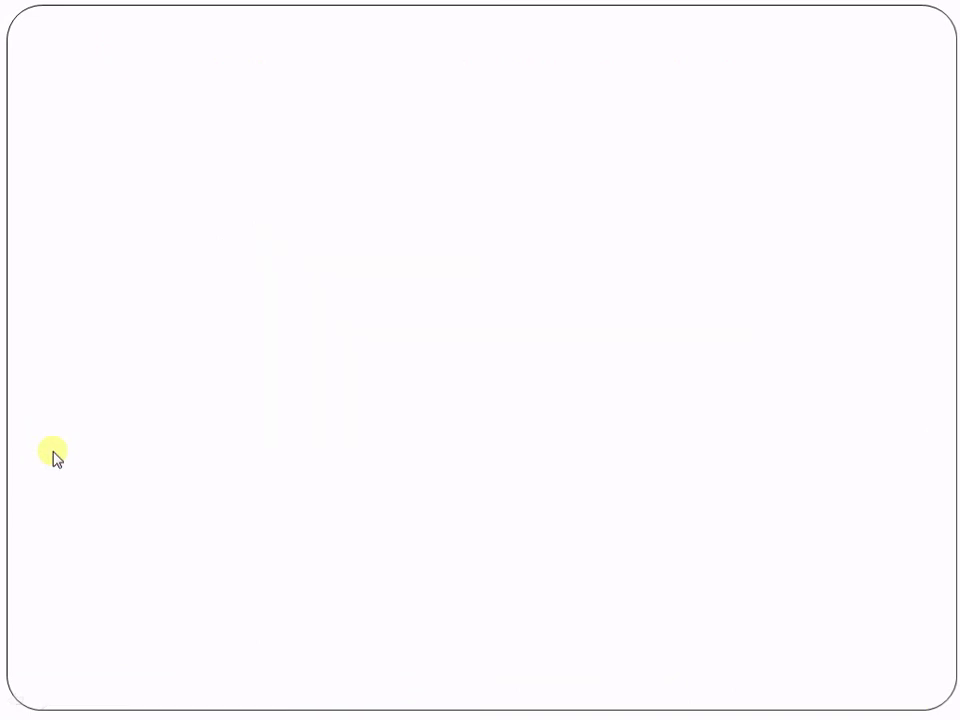